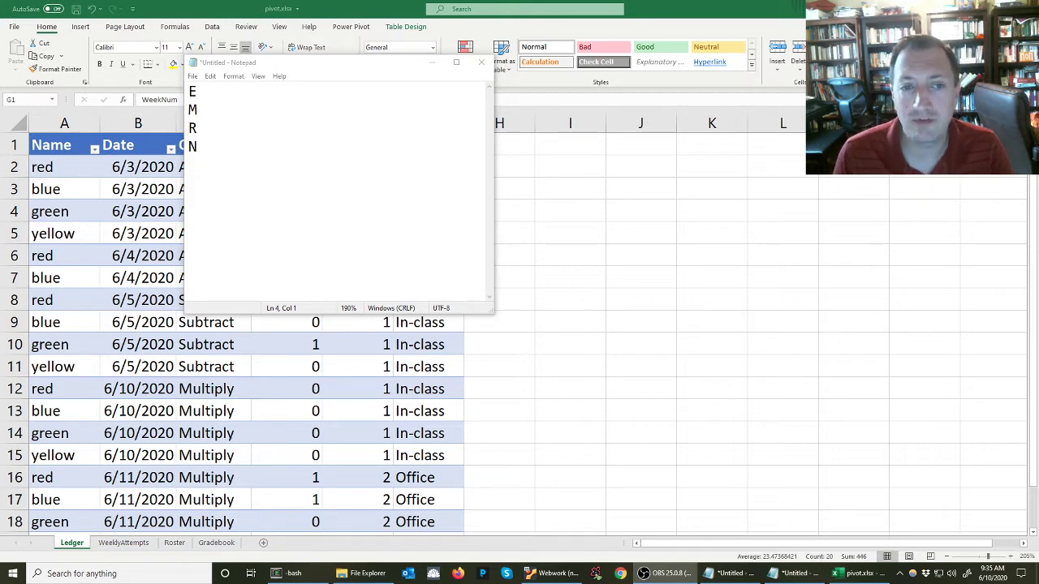
Review the score and attempt totals in the Gradebook pivot table, then return to the Ledger sheet
{"action": "left_click_drag", "start_coordinate": [366, 62], "coordinate": [1038, 203]}
{"action": "left_click", "coordinate": [216, 543]}
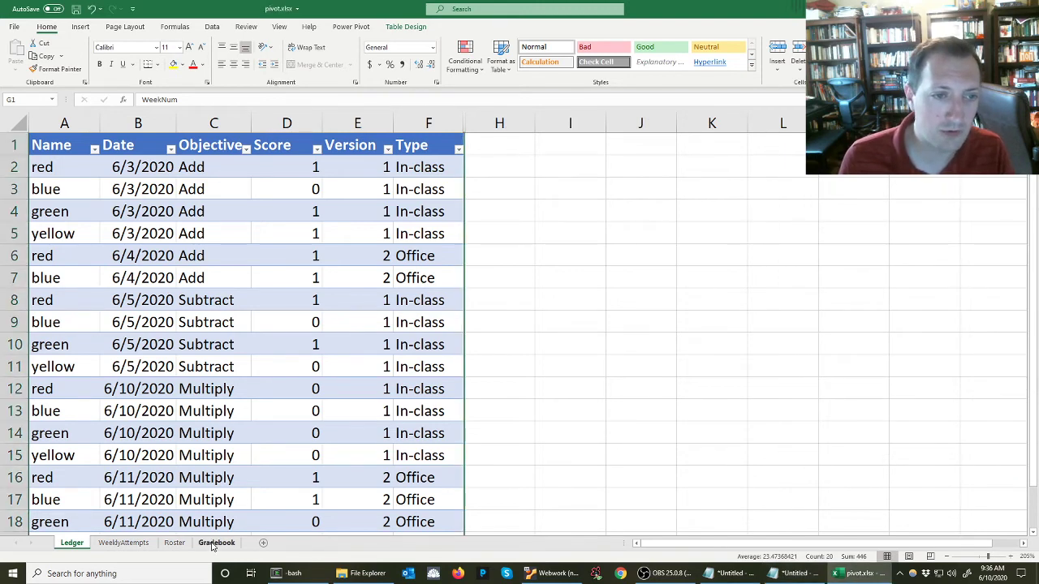
{"action": "left_click_drag", "start_coordinate": [368, 224], "coordinate": [368, 240]}
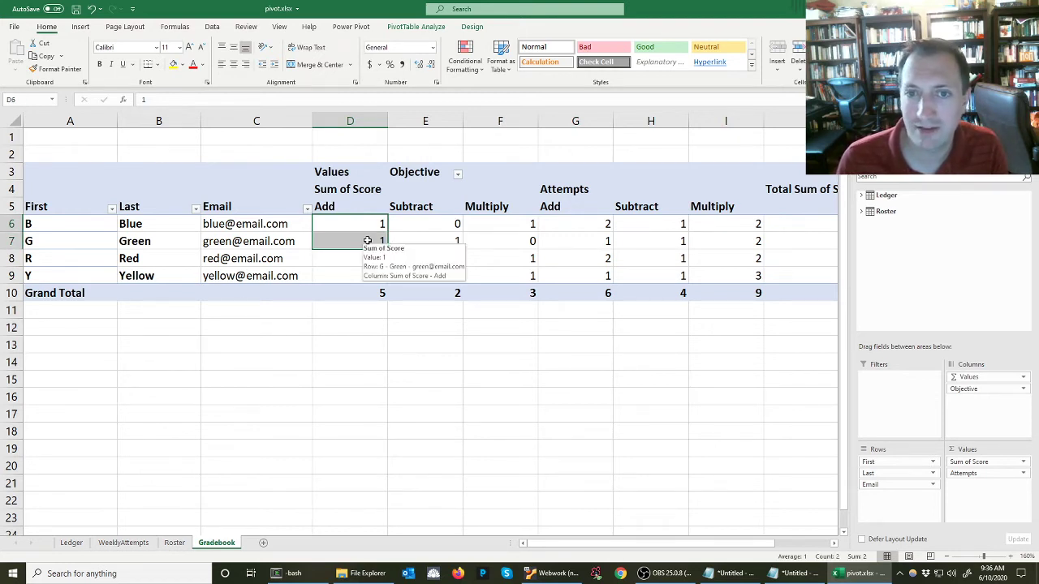
{"action": "left_click", "coordinate": [364, 229]}
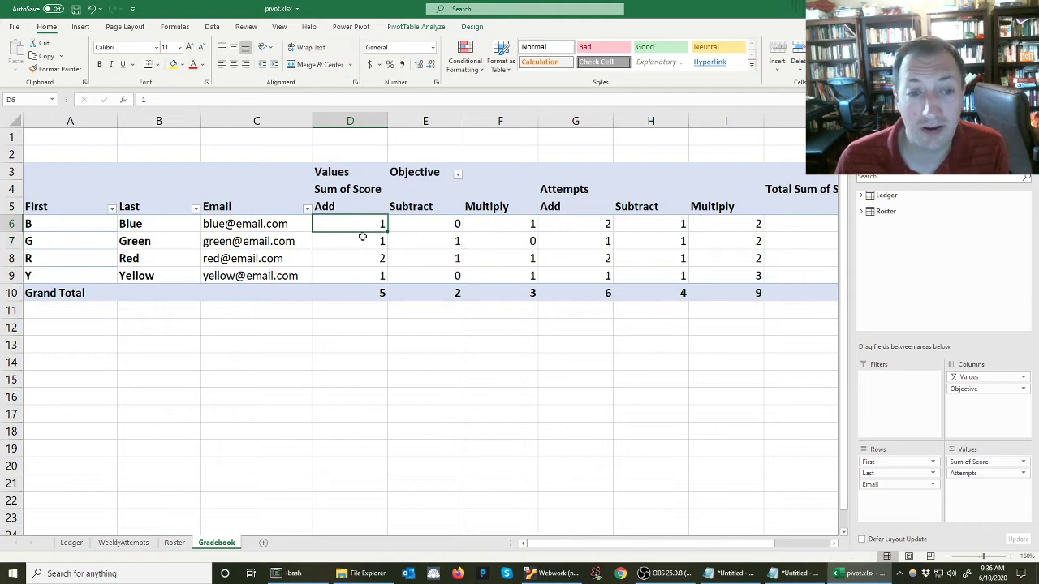
{"action": "left_click", "coordinate": [71, 542]}
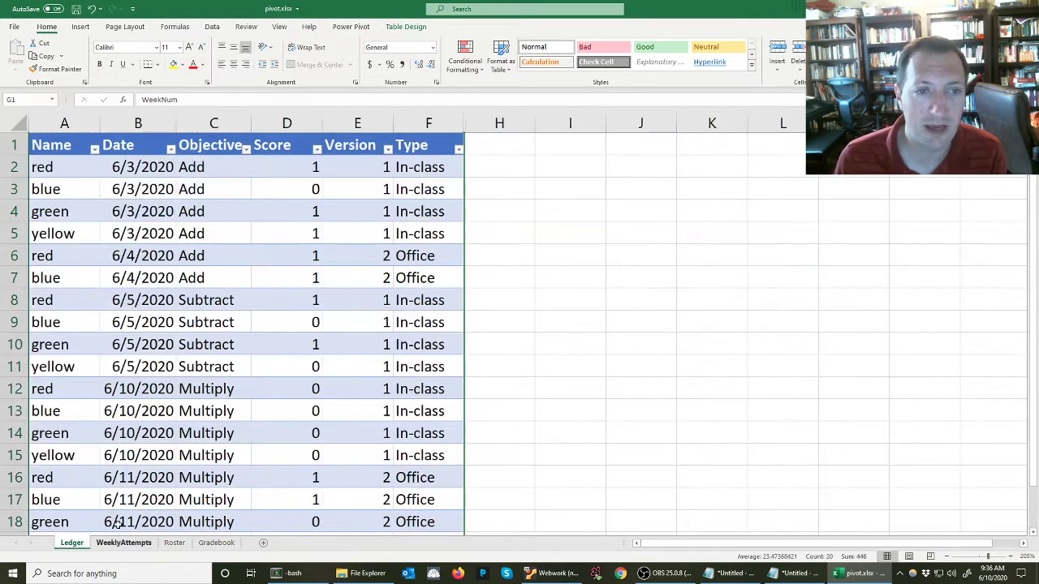
Switch to Notepad and move its window over the spreadsheet
{"action": "key", "text": "alt+Tab"}
{"action": "left_click_drag", "start_coordinate": [474, 177], "coordinate": [524, 205]}
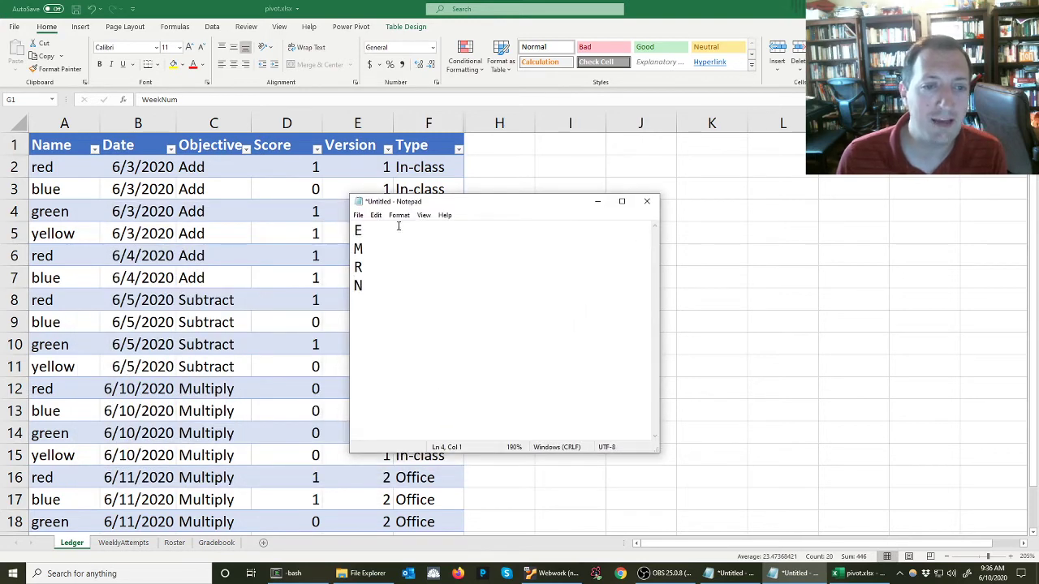
{"action": "left_click", "coordinate": [379, 303]}
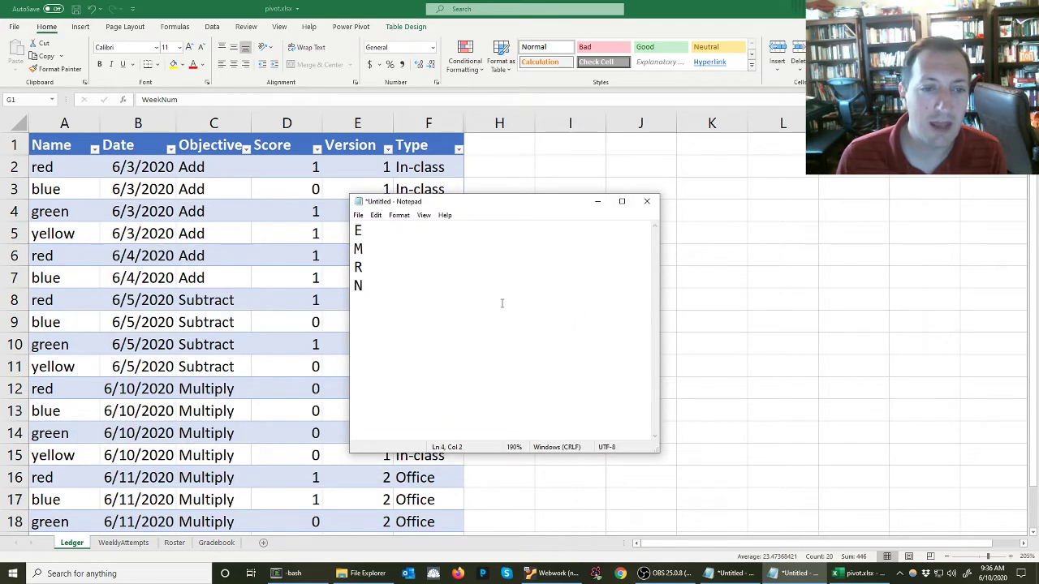
Add an example line '2100 -> 2 E's, 1 M, 0 R/N' below the letter list
{"action": "key", "text": "Return"}
{"action": "key", "text": "Return"}
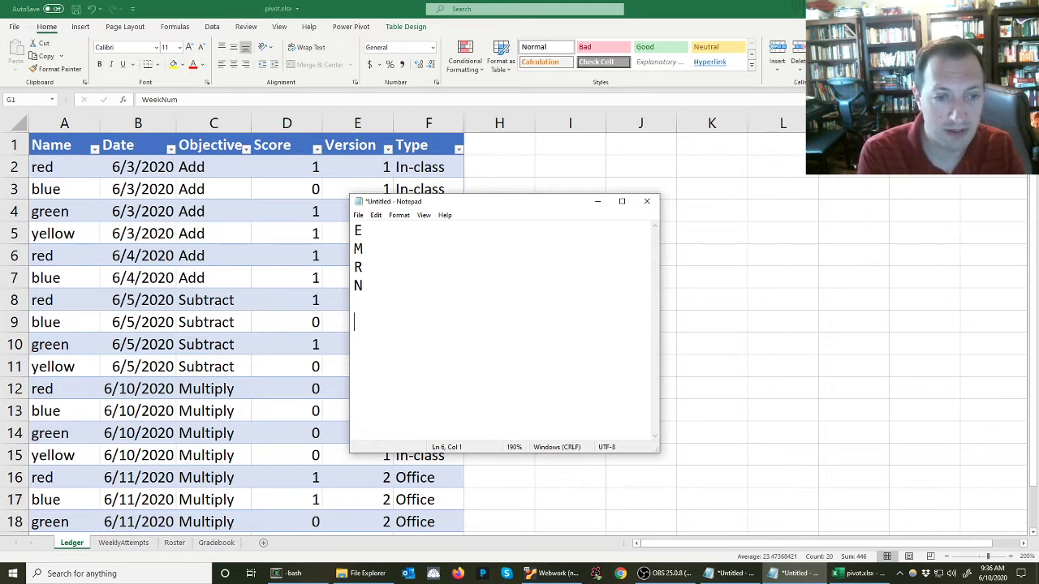
{"action": "type", "text": "21"}
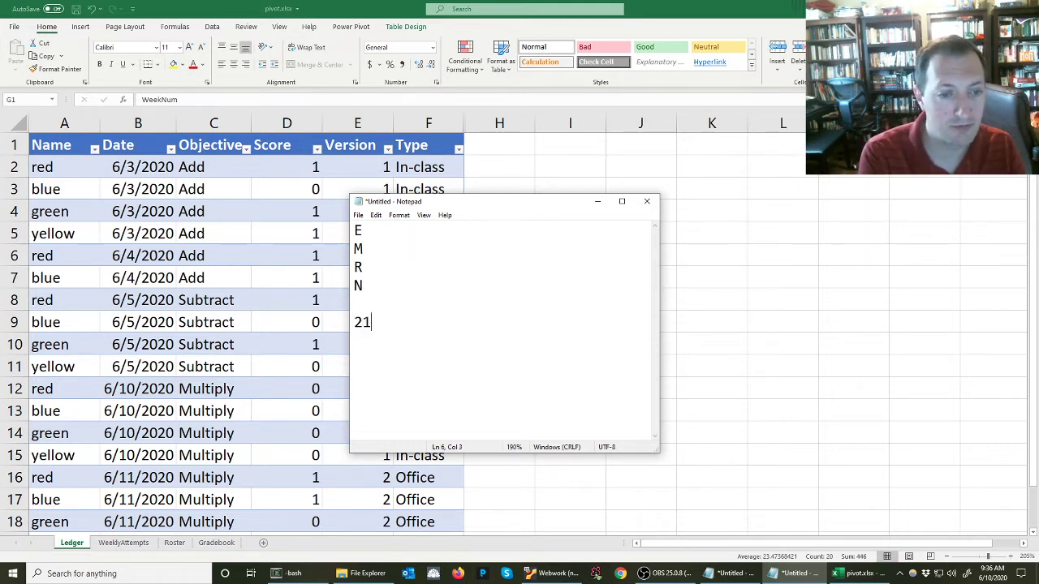
{"action": "type", "text": "00 "}
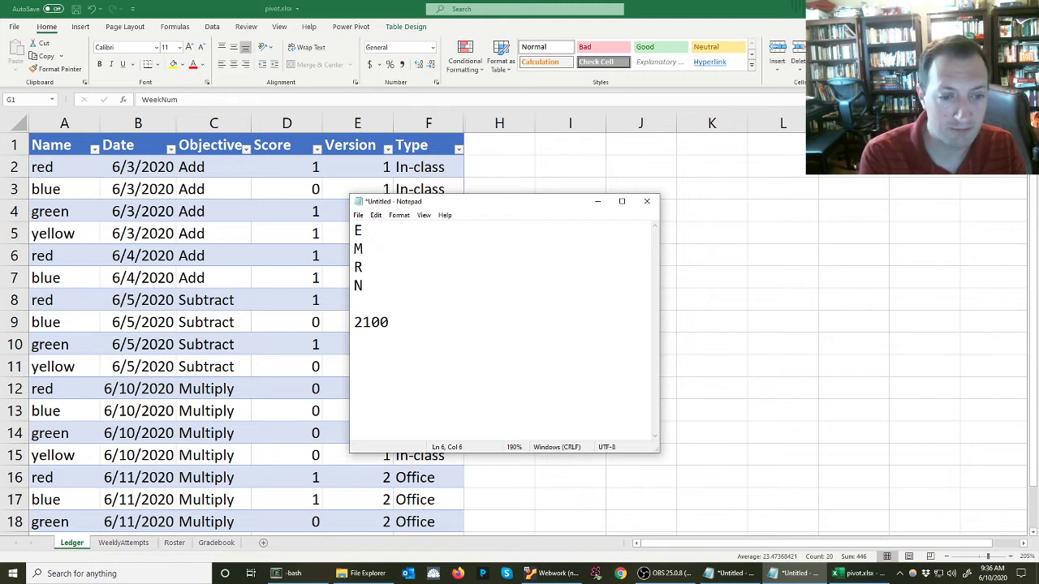
{"action": "type", "text": "-> "}
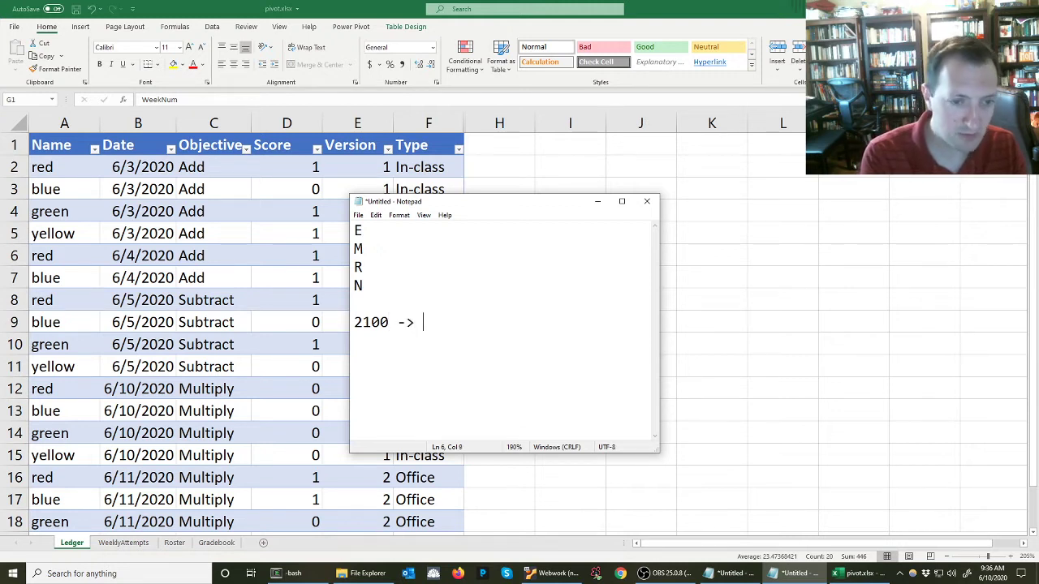
{"action": "type", "text": " 2 E'"}
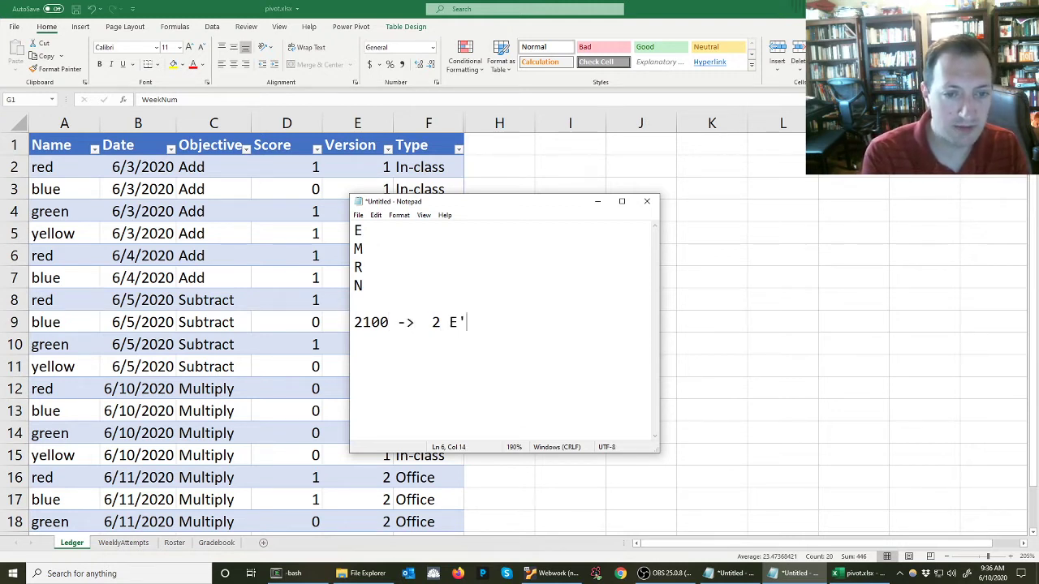
{"action": "type", "text": "s, 1 M"}
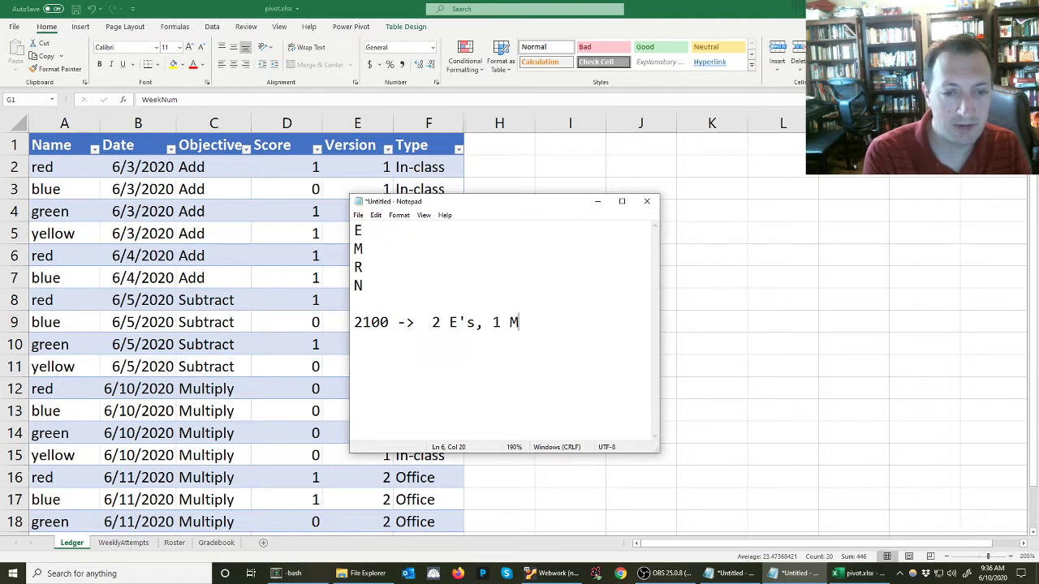
{"action": "type", "text": ", 0 R/N"}
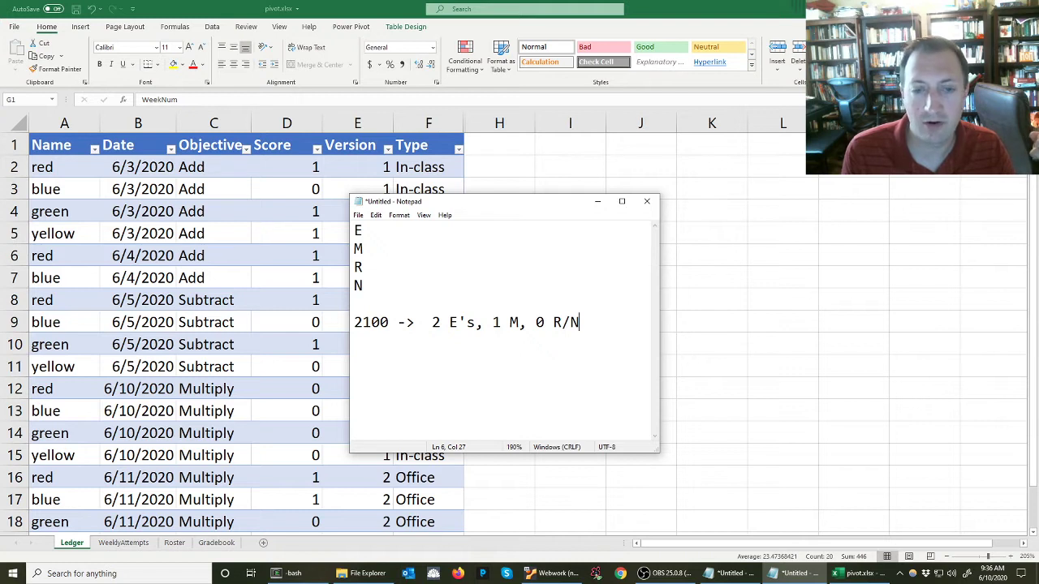
Delete the example line and the blank lines below the letter list
{"action": "key", "text": "Left"}
{"action": "key", "text": "Left"}
{"action": "key", "text": "Left"}
{"action": "key", "text": "Left"}
{"action": "key", "text": "Left"}
{"action": "key", "text": "Left"}
{"action": "key", "text": "Left"}
{"action": "key", "text": "Left"}
{"action": "key", "text": "Left"}
{"action": "key", "text": "Left"}
{"action": "key", "text": "Left"}
{"action": "key", "text": "Left"}
{"action": "key", "text": "Left"}
{"action": "key", "text": "Left"}
{"action": "key", "text": "Left"}
{"action": "key", "text": "Left"}
{"action": "key", "text": "Left"}
{"action": "key", "text": "Left"}
{"action": "key", "text": "Left"}
{"action": "key", "text": "Left"}
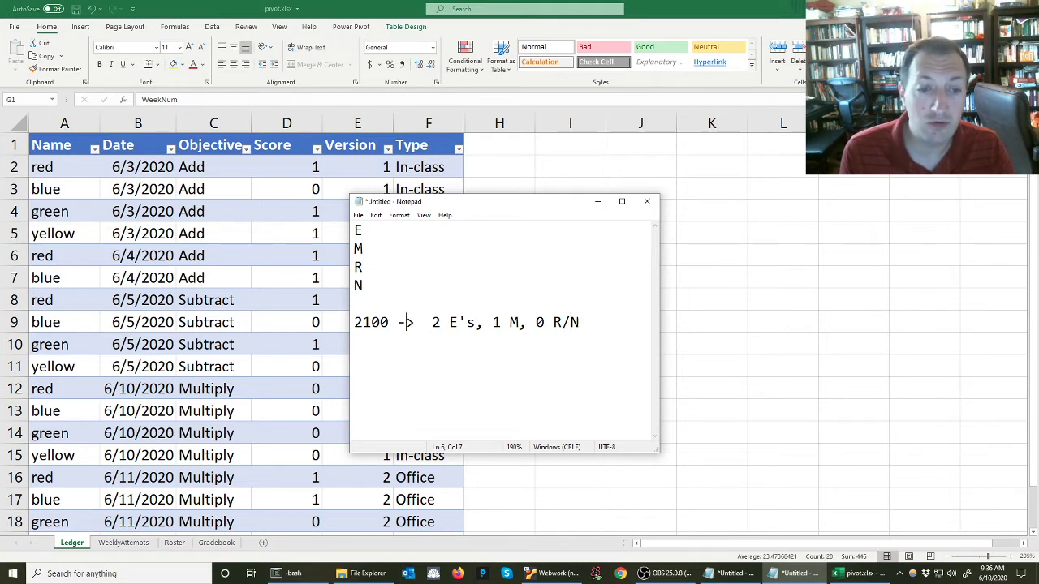
{"action": "key", "text": "shift+Left"}
{"action": "key", "text": "shift+Left"}
{"action": "key", "text": "shift+Left"}
{"action": "key", "text": "shift+Left"}
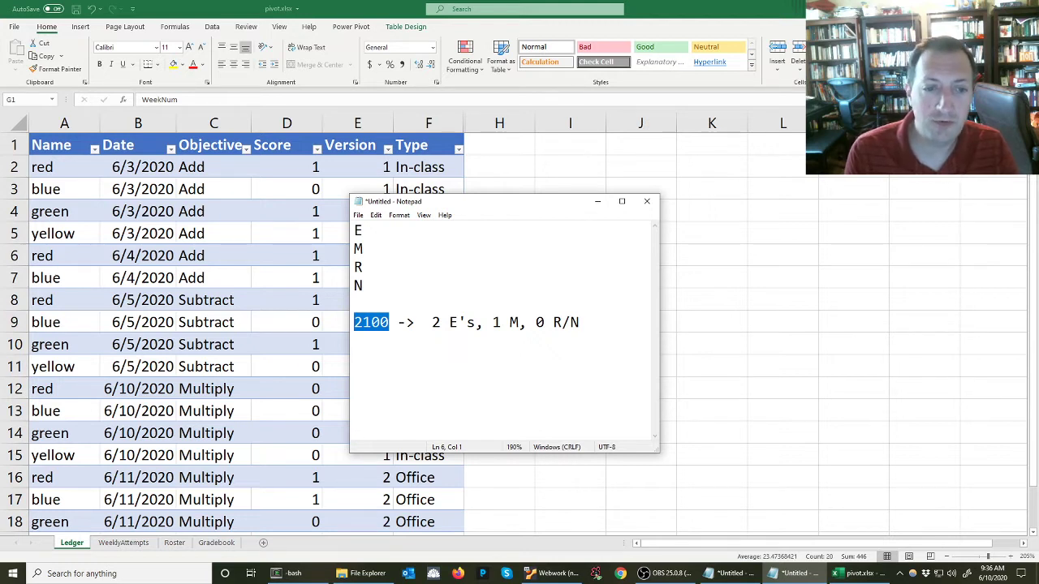
{"action": "key", "text": "Left"}
{"action": "key", "text": "Right"}
{"action": "key", "text": "Left"}
{"action": "key", "text": "shift+End"}
{"action": "key", "text": "Delete"}
{"action": "key", "text": "Left"}
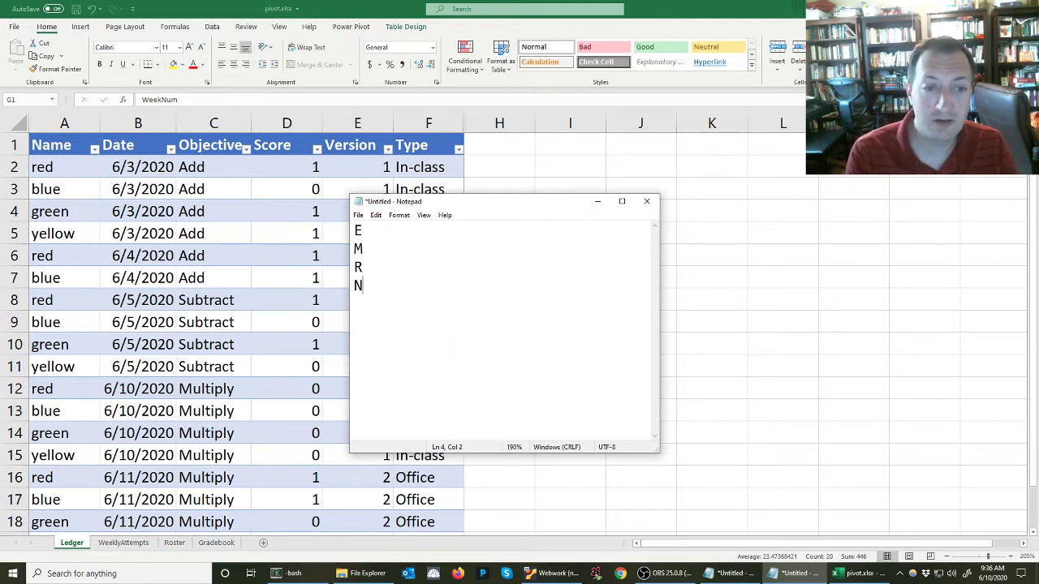
Annotate the letters with place values: E -> 1000, M -> 100, R -> 10, N -> 1
{"action": "key", "text": "Up"}
{"action": "key", "text": "Up"}
{"action": "key", "text": "Up"}
{"action": "key", "text": "Up"}
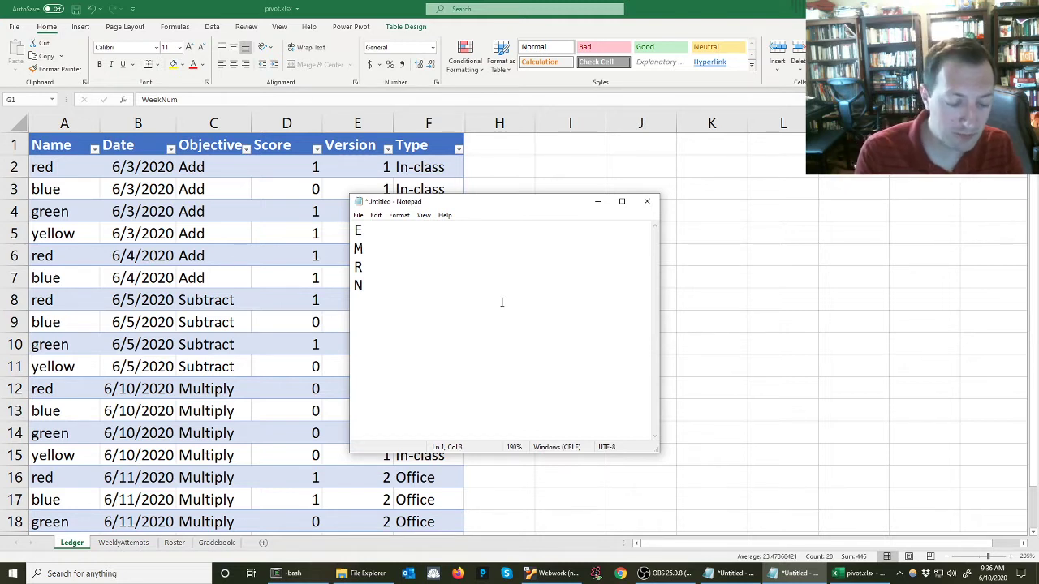
{"action": "type", "text": "-> 1000"}
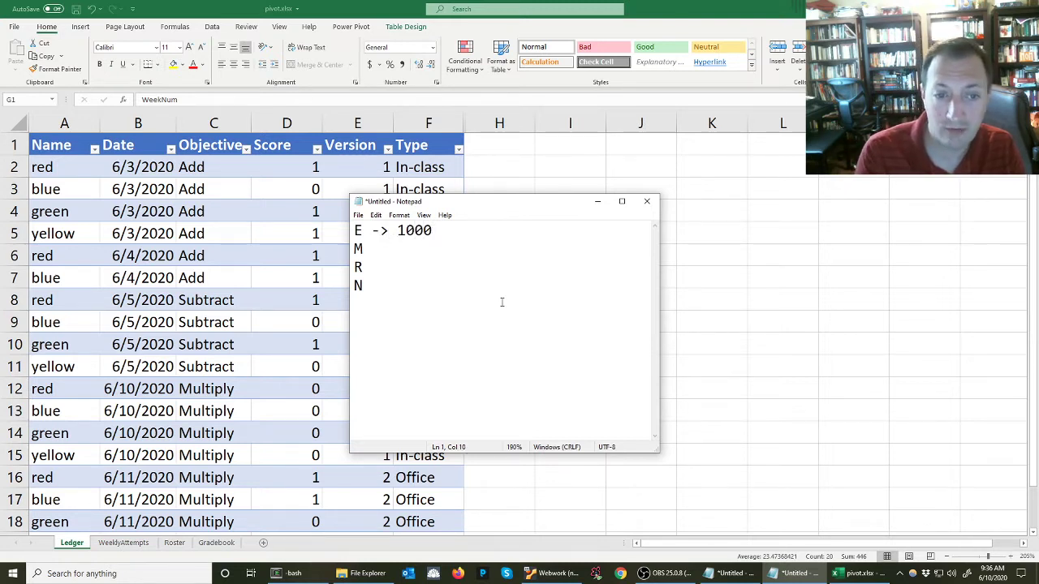
{"action": "key", "text": "Down"}
{"action": "type", "text": "-> "}
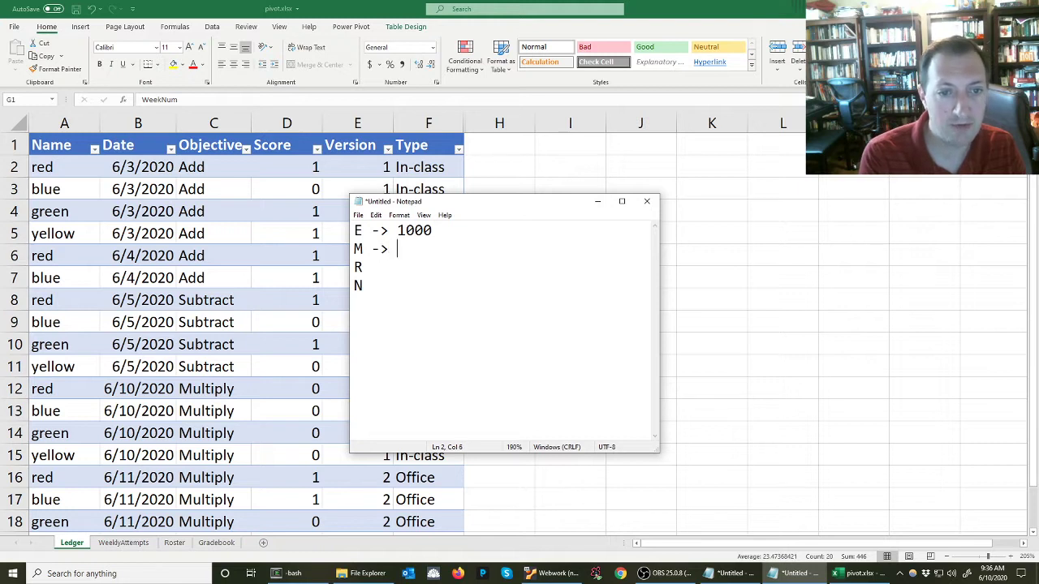
{"action": "type", "text": " 100"}
{"action": "key", "text": "Down"}
{"action": "type", "text": "-"}
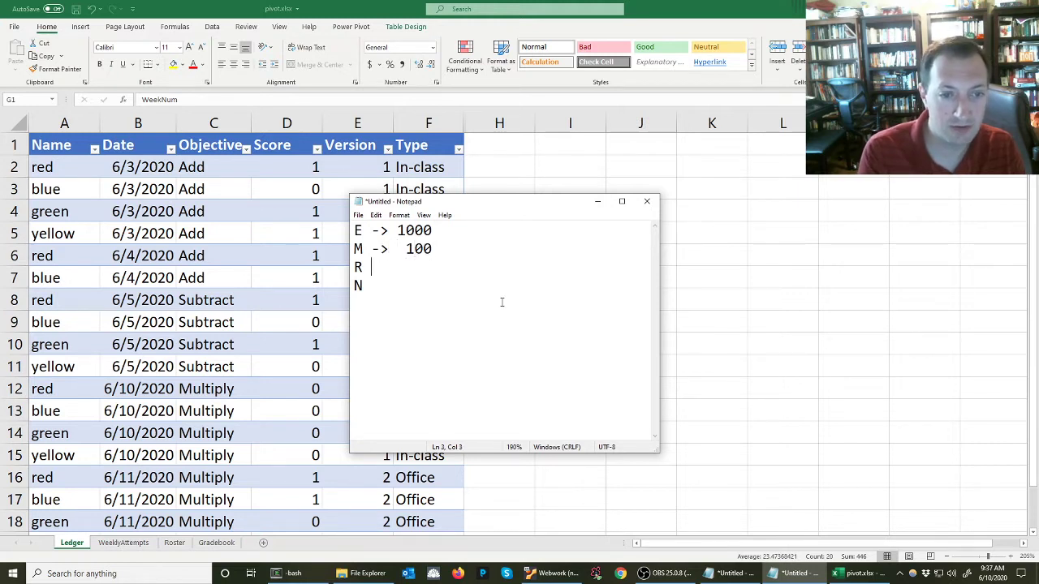
{"action": "type", "text": ">"}
{"action": "key", "text": "BackSpace"}
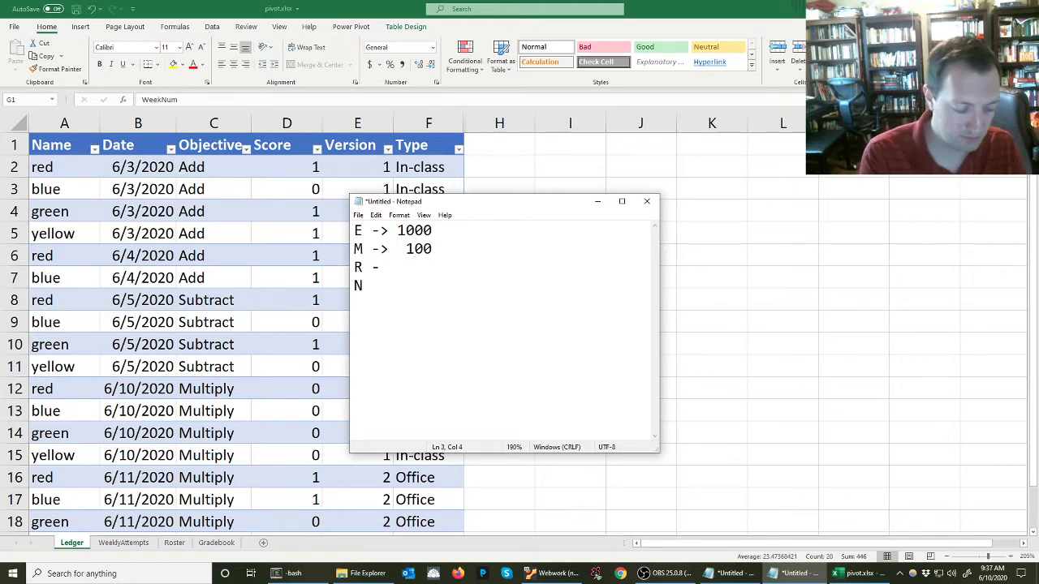
{"action": "type", "text": ">   10"}
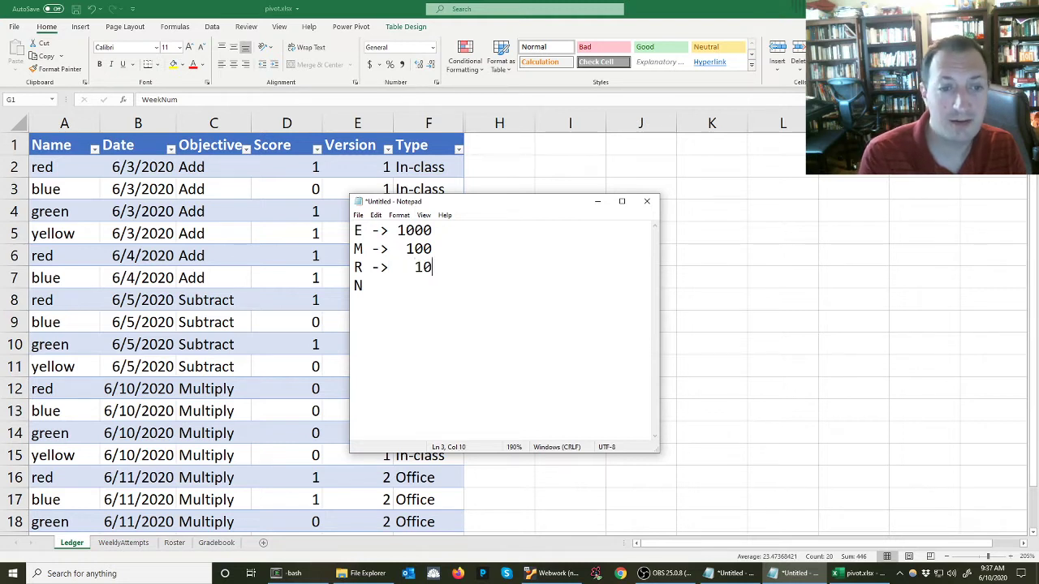
{"action": "key", "text": "Down"}
{"action": "type", "text": "->    "}
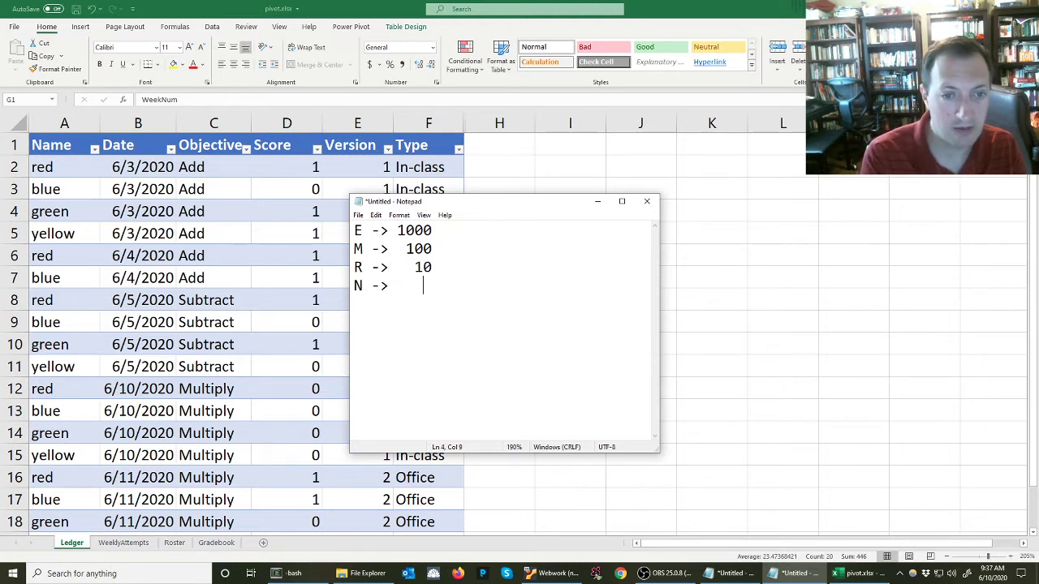
{"action": "type", "text": "1"}
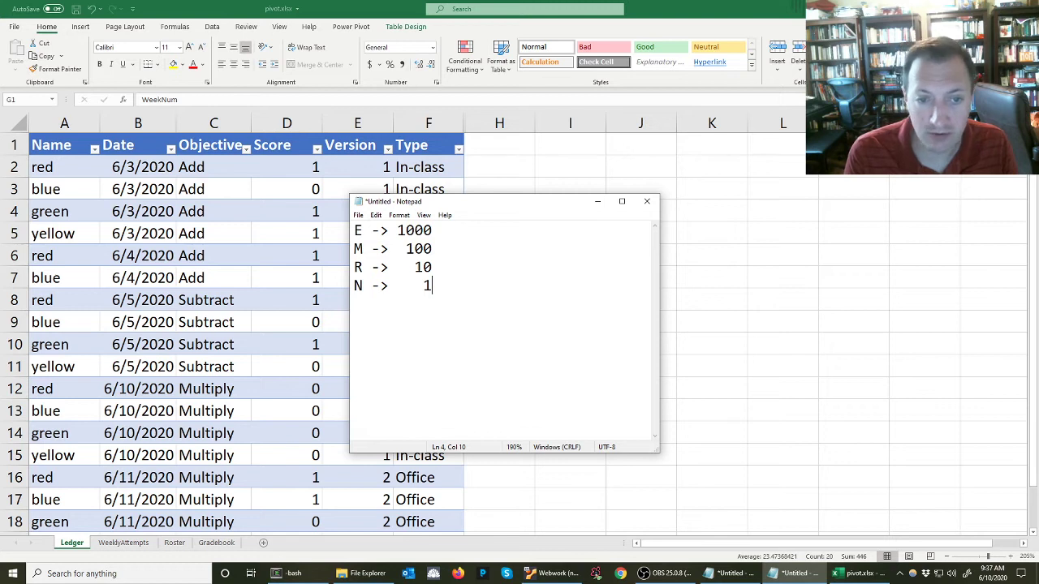
Review the place value assigned to each letter in the list
{"action": "key", "text": "Up"}
{"action": "key", "text": "Up"}
{"action": "key", "text": "Up"}
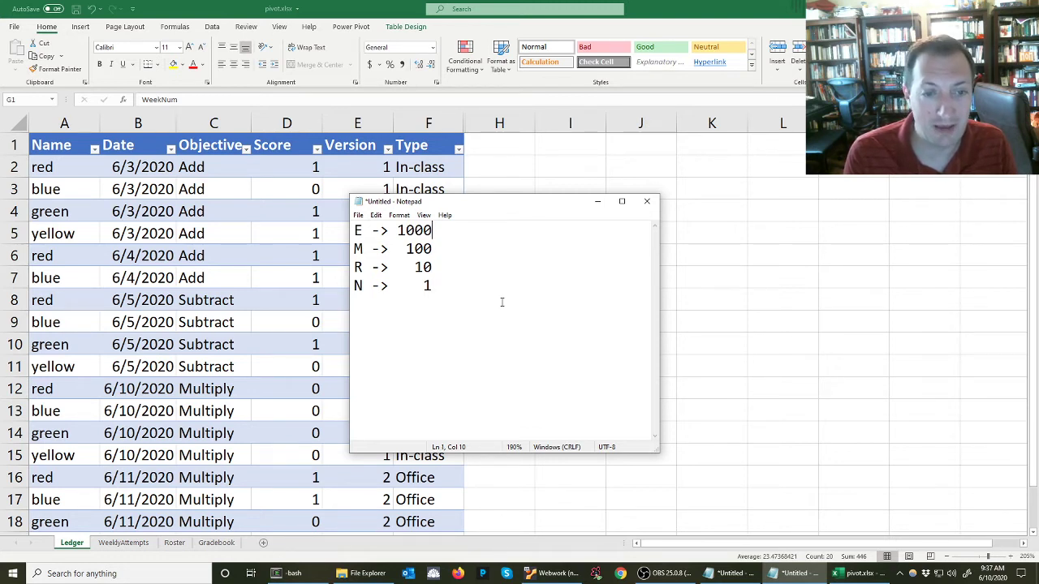
{"action": "key", "text": "Down"}
{"action": "key", "text": "Down"}
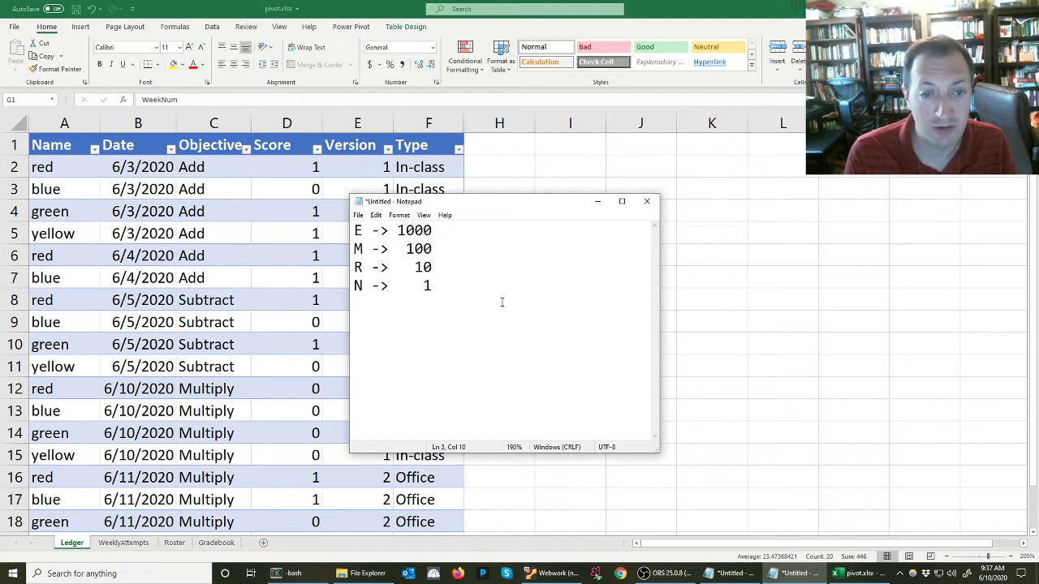
{"action": "key", "text": "Up"}
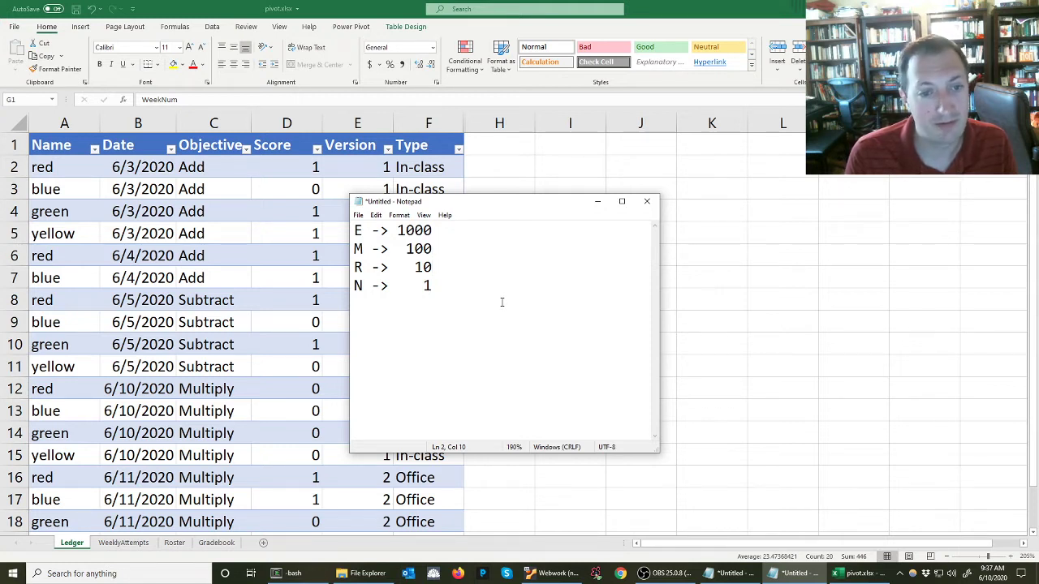
{"action": "key", "text": "Up"}
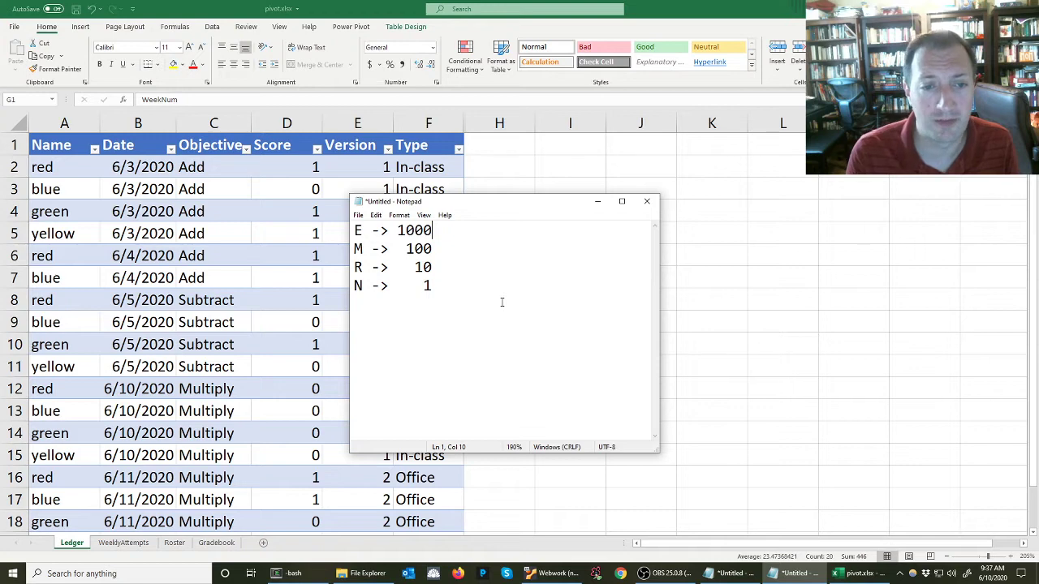
{"action": "key", "text": "Down"}
{"action": "key", "text": "Down"}
{"action": "key", "text": "Down"}
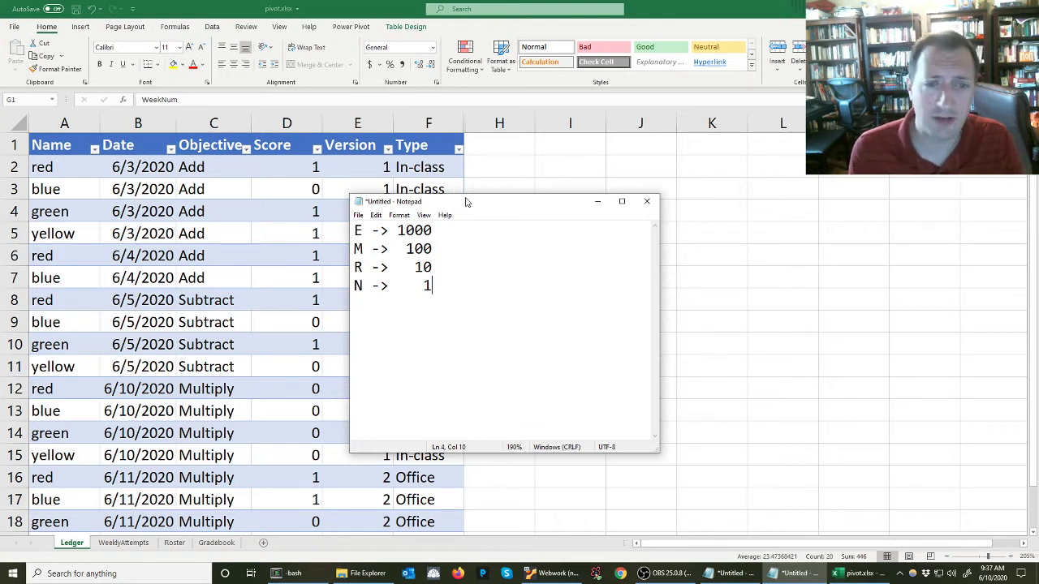
{"action": "left_click_drag", "start_coordinate": [467, 202], "coordinate": [511, 161]}
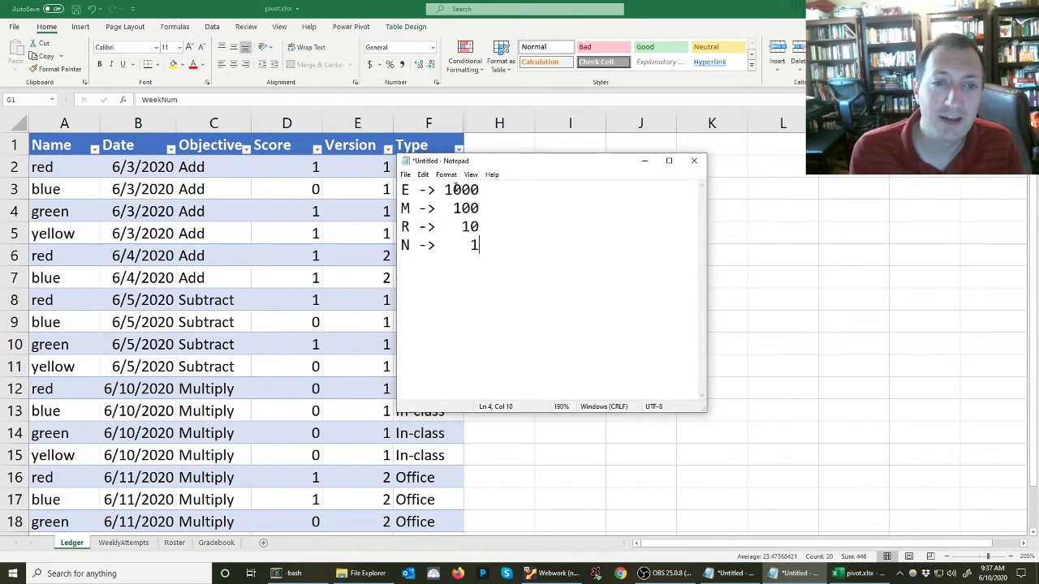
{"action": "left_click_drag", "start_coordinate": [445, 189], "coordinate": [482, 191]}
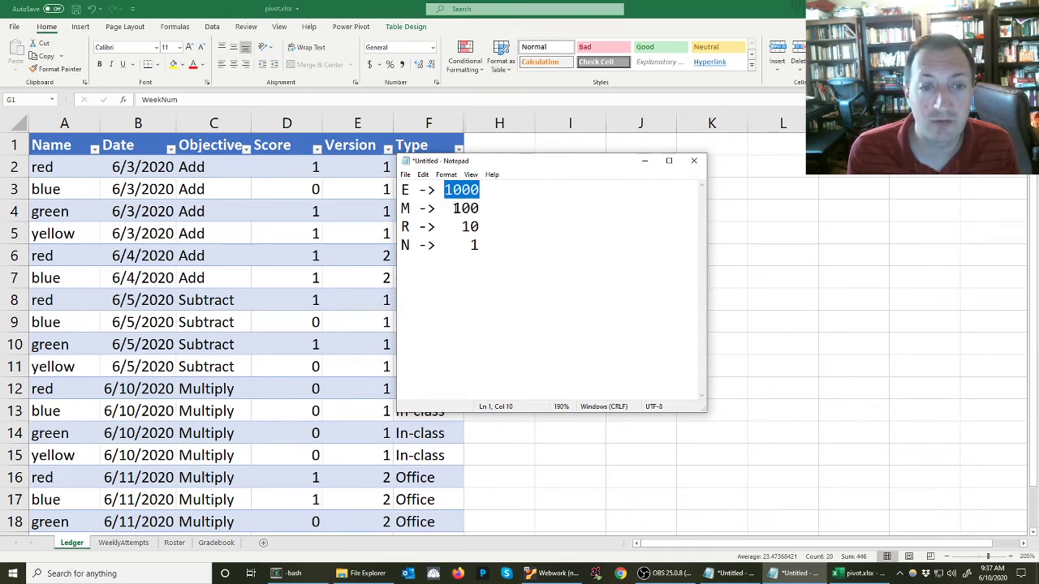
{"action": "left_click_drag", "start_coordinate": [460, 226], "coordinate": [479, 228]}
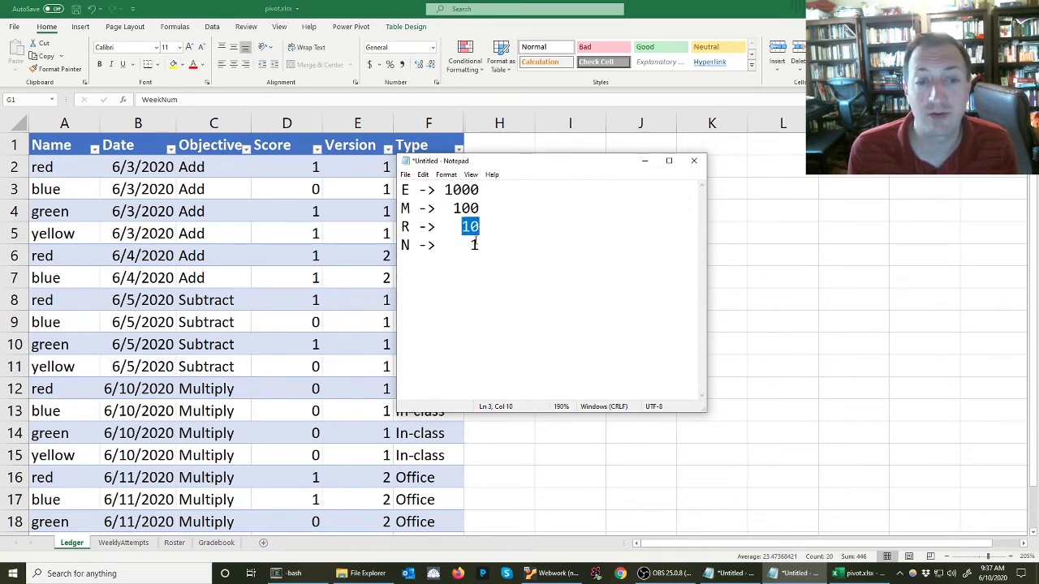
{"action": "double_click", "coordinate": [475, 244]}
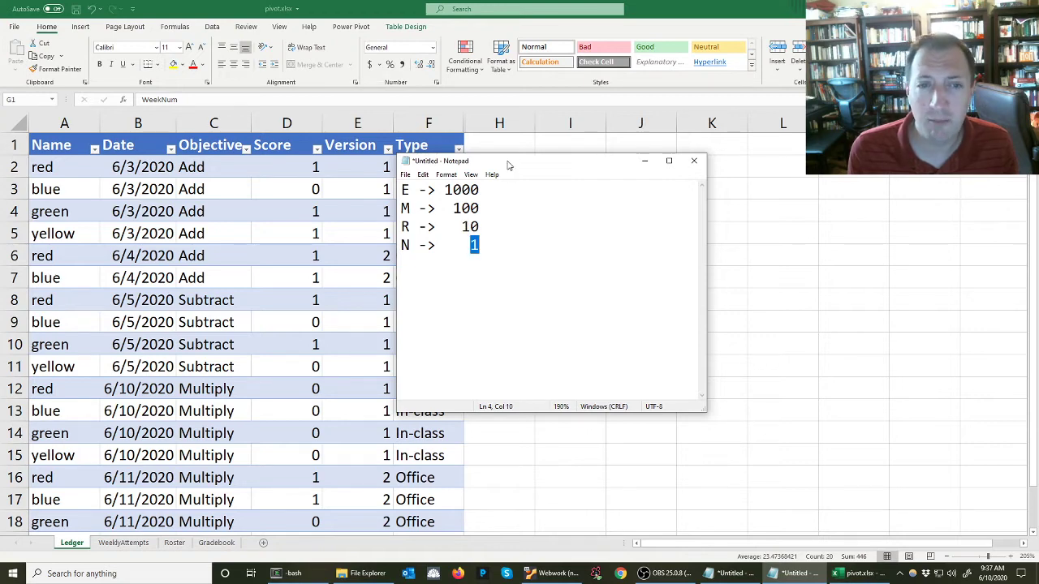
Move the Notepad window higher and add two blank lines below the list
{"action": "left_click_drag", "start_coordinate": [508, 165], "coordinate": [479, 94]}
{"action": "left_click", "coordinate": [490, 183]}
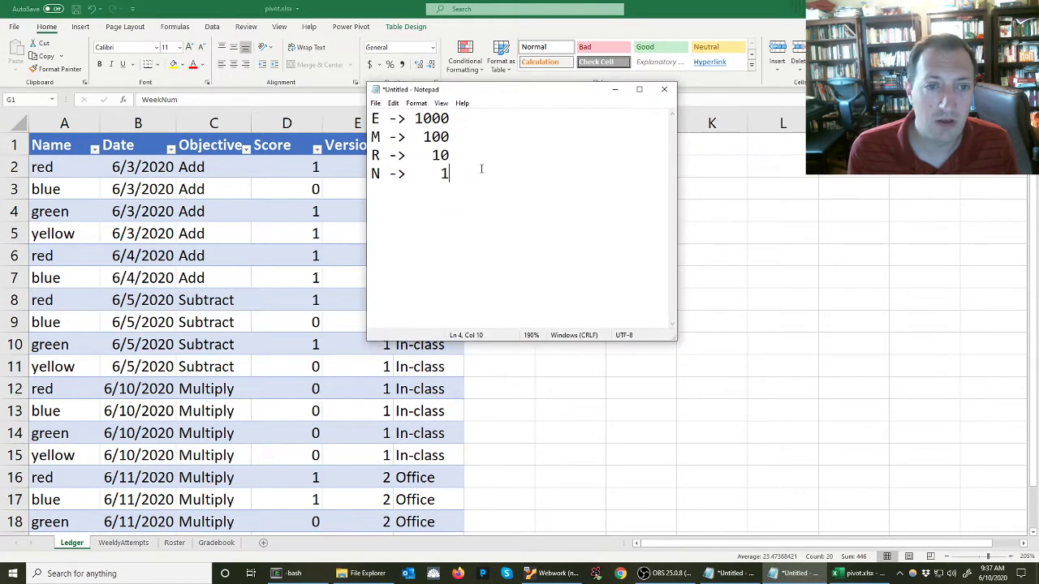
{"action": "key", "text": "Return"}
{"action": "key", "text": "Return"}
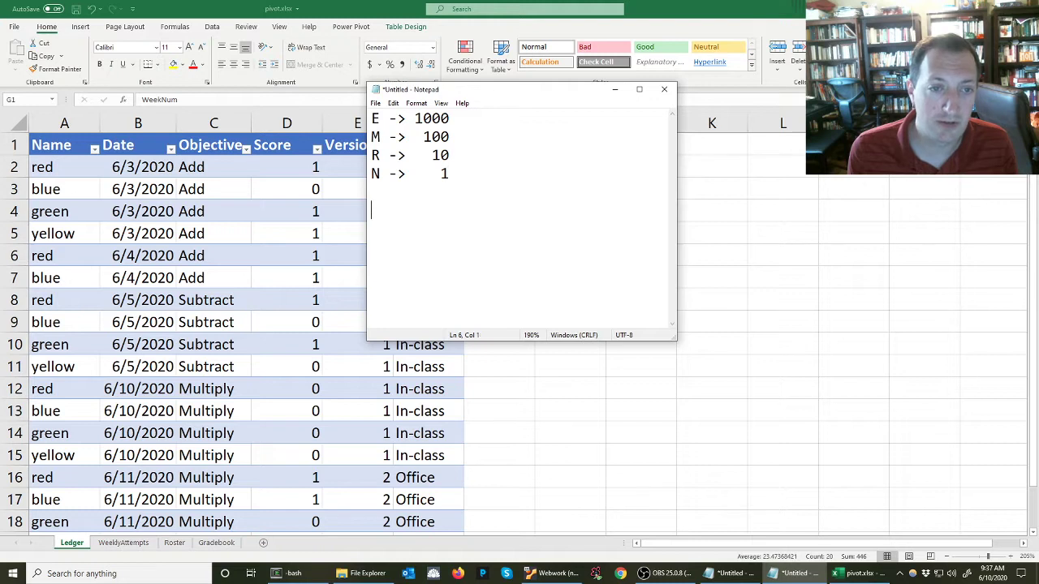
{"action": "type", "text": "=IF"}
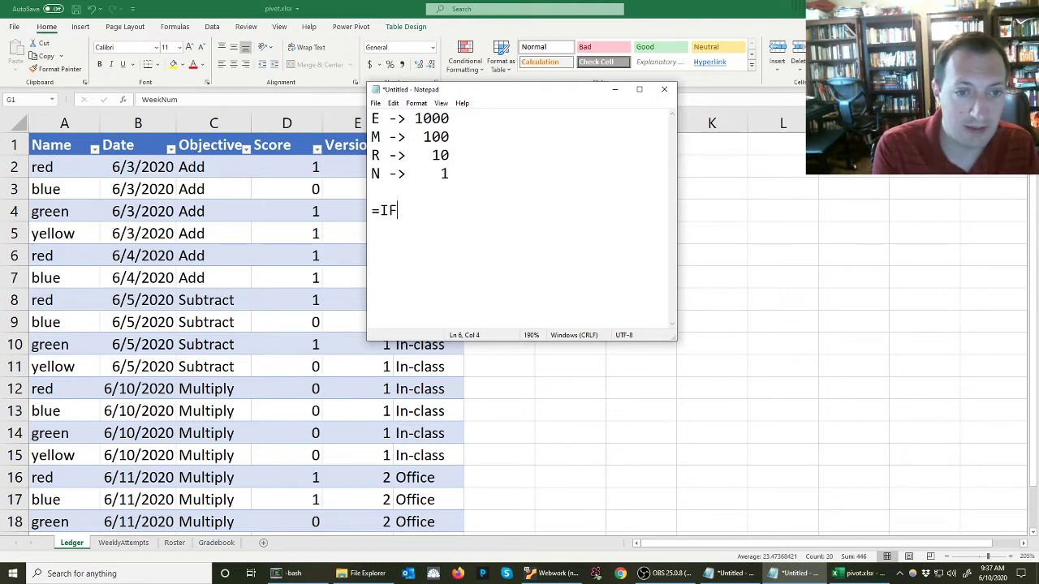
{"action": "type", "text": "(__ = "}
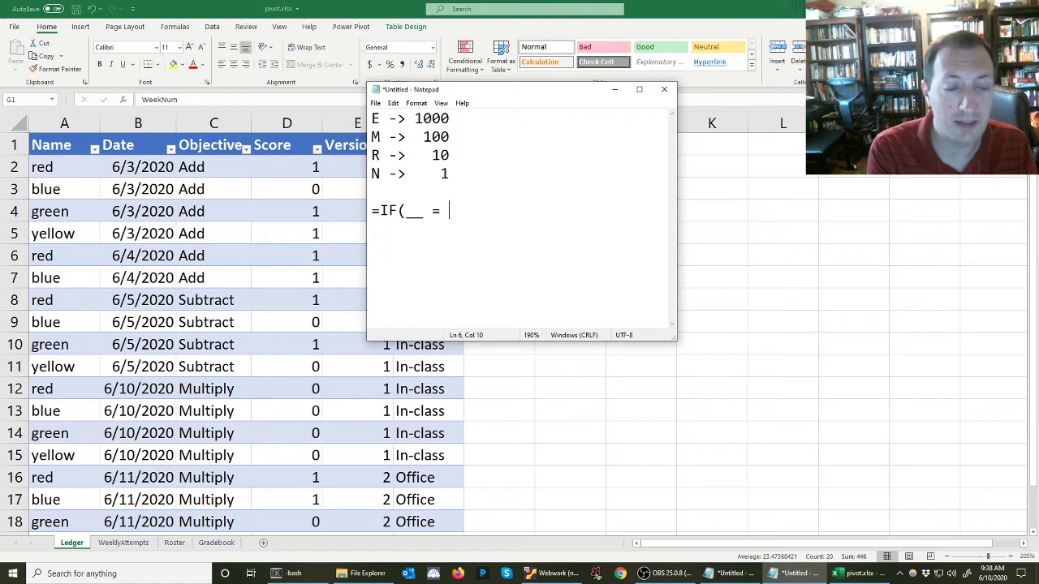
{"action": "type", "text": "E"}
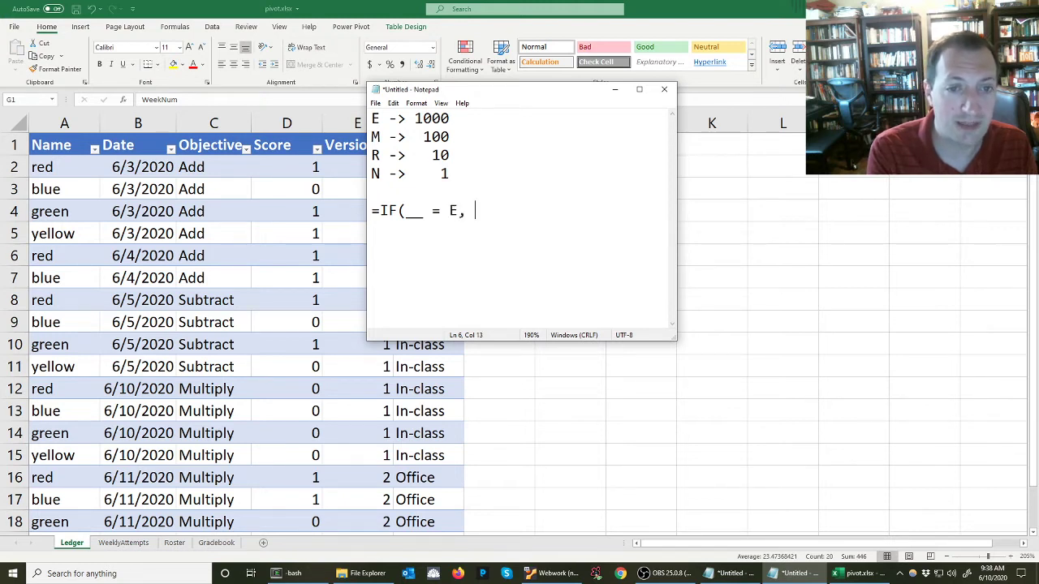
{"action": "type", "text": ", 1000"}
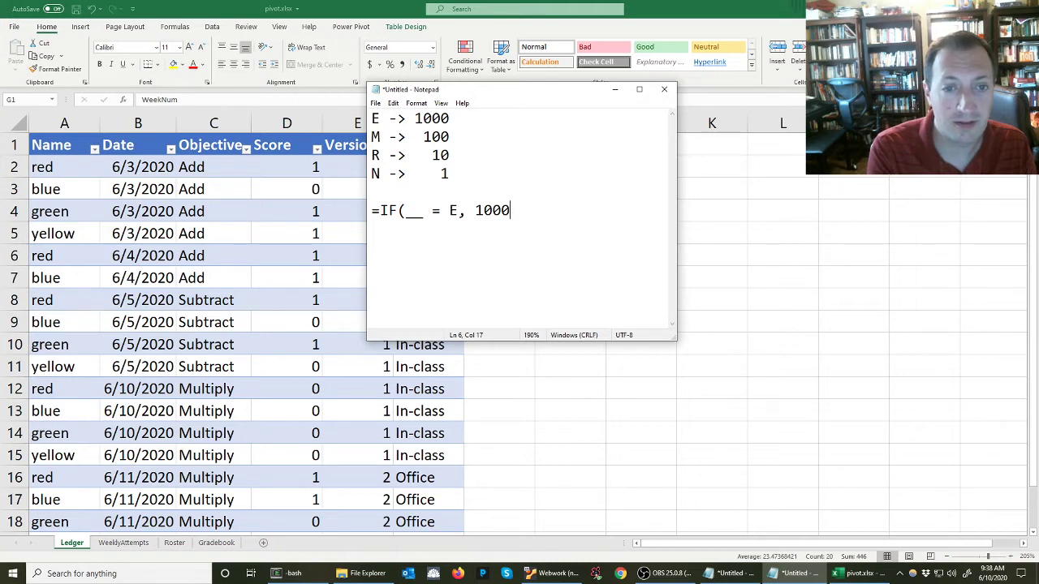
{"action": "key", "text": "BackSpace"}
{"action": "key", "text": "BackSpace"}
{"action": "key", "text": "BackSpace"}
{"action": "key", "text": "BackSpace"}
{"action": "key", "text": "BackSpace"}
{"action": "key", "text": "BackSpace"}
{"action": "key", "text": "BackSpace"}
{"action": "key", "text": "BackSpace"}
{"action": "key", "text": "BackSpace"}
{"action": "key", "text": "BackSpace"}
{"action": "key", "text": "BackSpace"}
{"action": "key", "text": "BackSpace"}
{"action": "key", "text": "BackSpace"}
{"action": "key", "text": "BackSpace"}
{"action": "key", "text": "BackSpace"}
{"action": "key", "text": "BackSpace"}
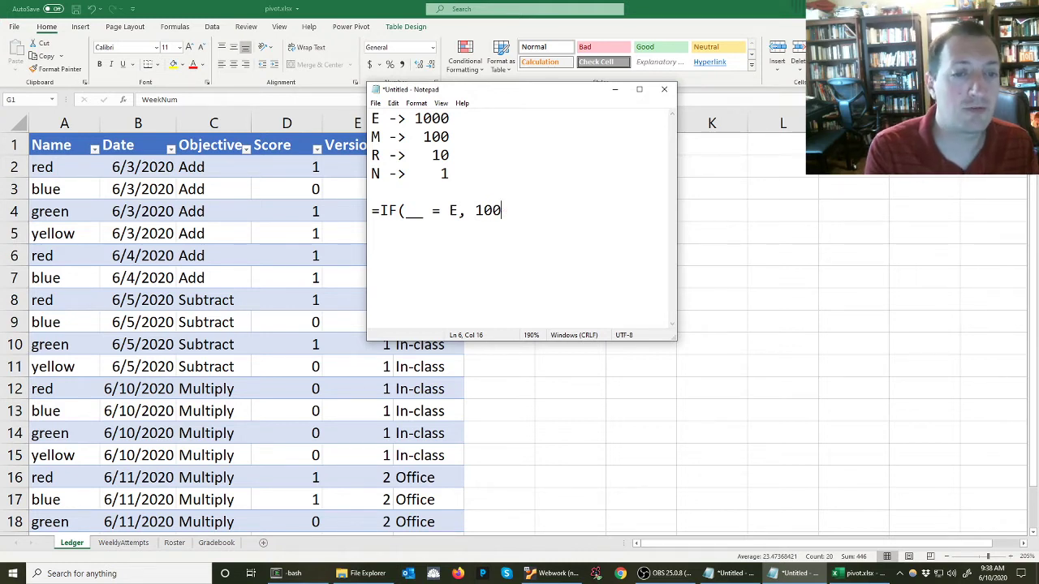
Write pseudocode If (value == cell) { code = 1000 } and begin an else if (value clause below the letter list
{"action": "type", "text": "If"}
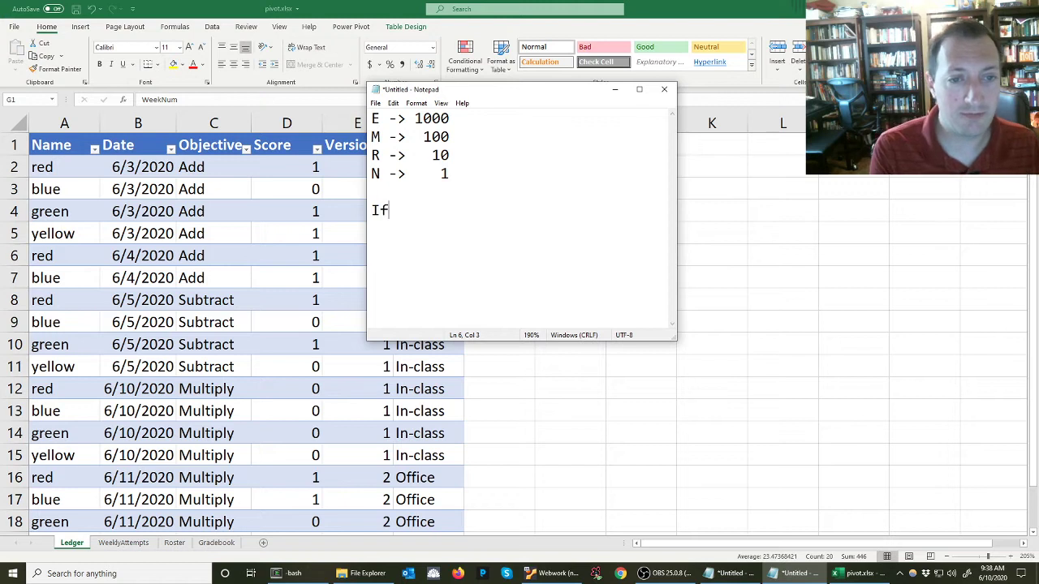
{"action": "type", "text": " (value "}
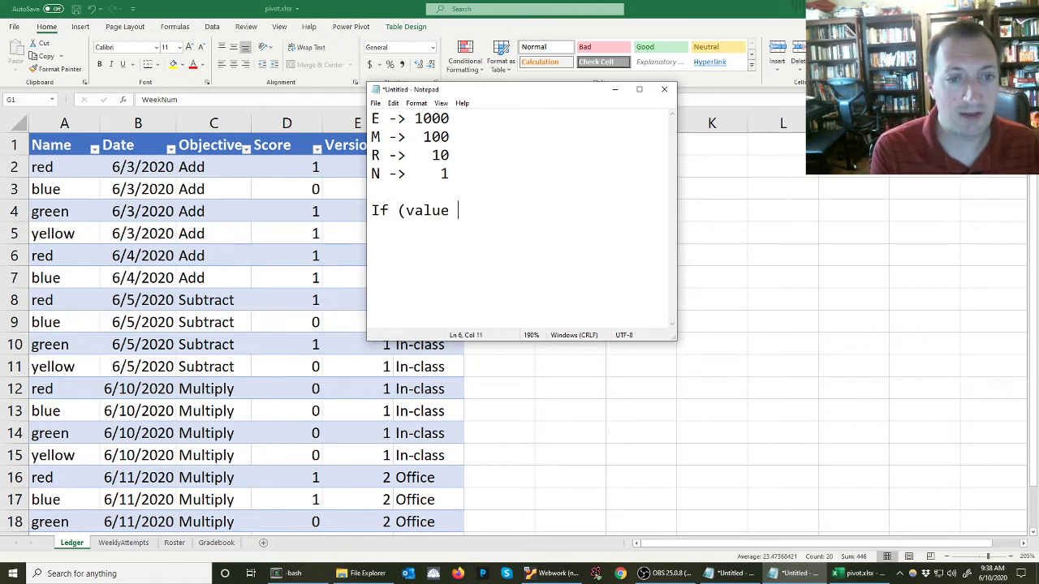
{"action": "type", "text": "== cell)"}
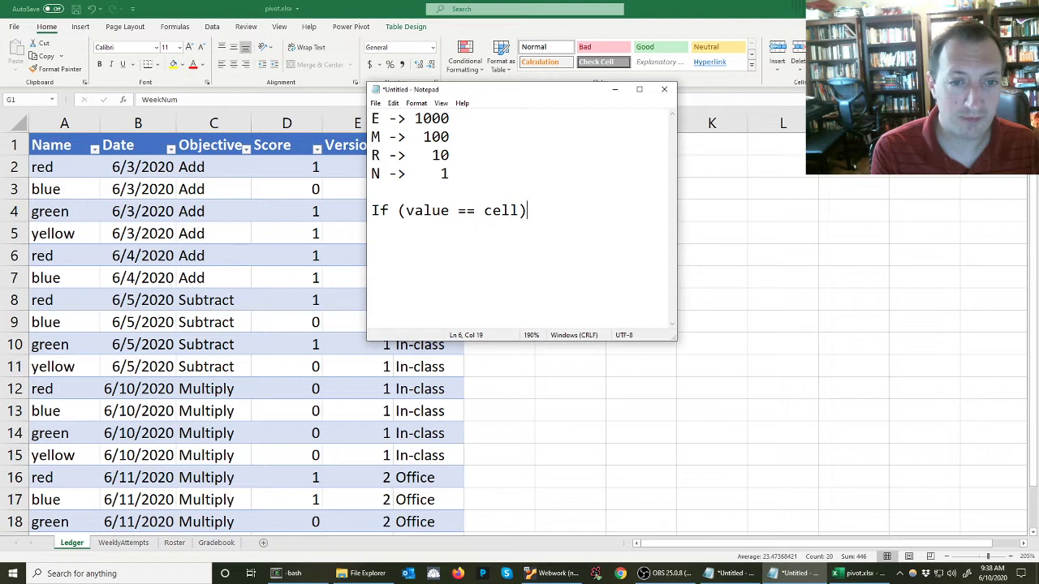
{"action": "type", "text": " {"}
{"action": "key", "text": "Return"}
{"action": "key", "text": "Tab"}
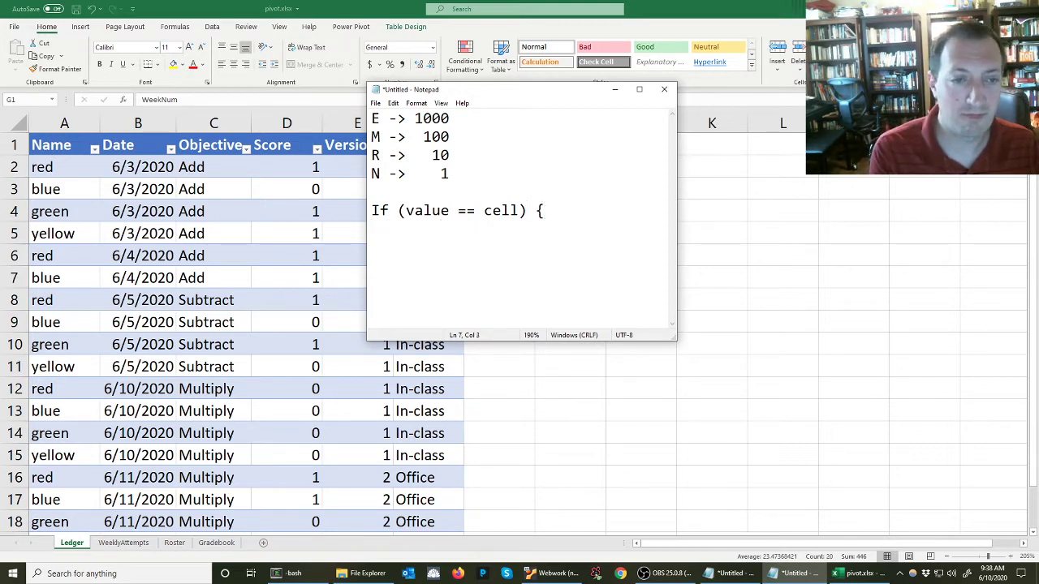
{"action": "type", "text": "code = 1"}
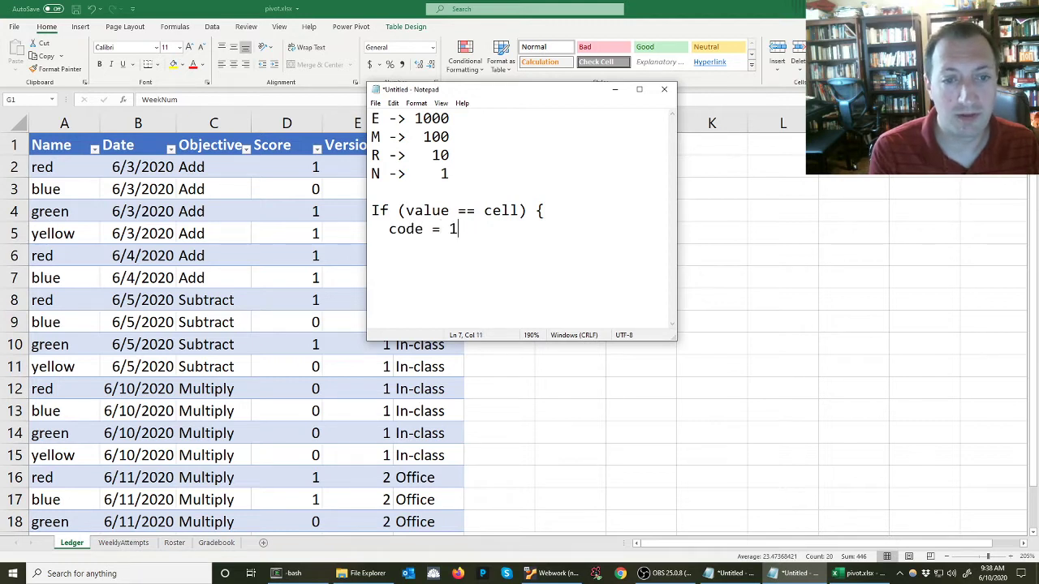
{"action": "type", "text": "000"}
{"action": "key", "text": "Return"}
{"action": "type", "text": "}"}
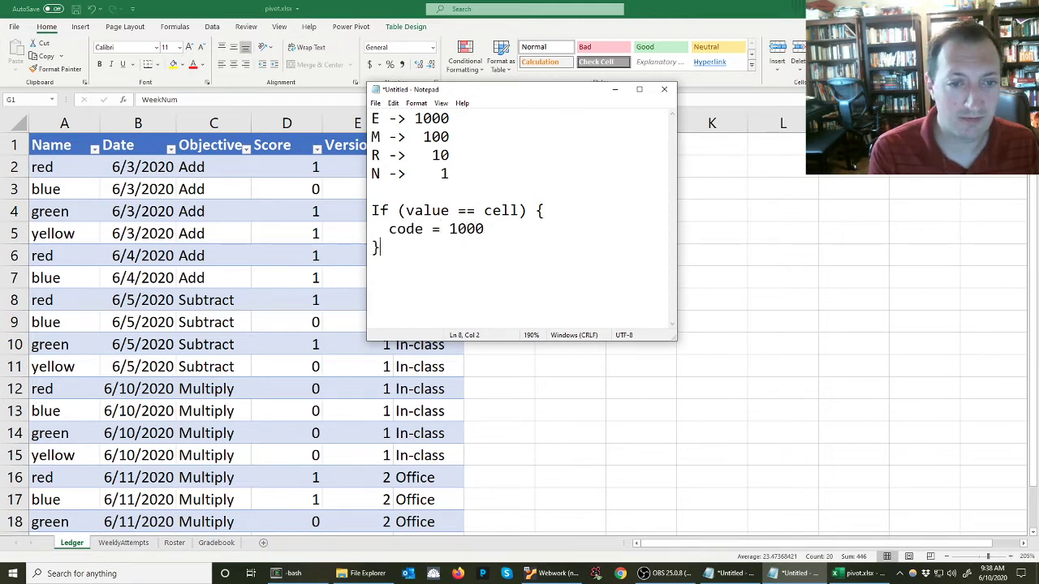
{"action": "type", "text": " else if {"}
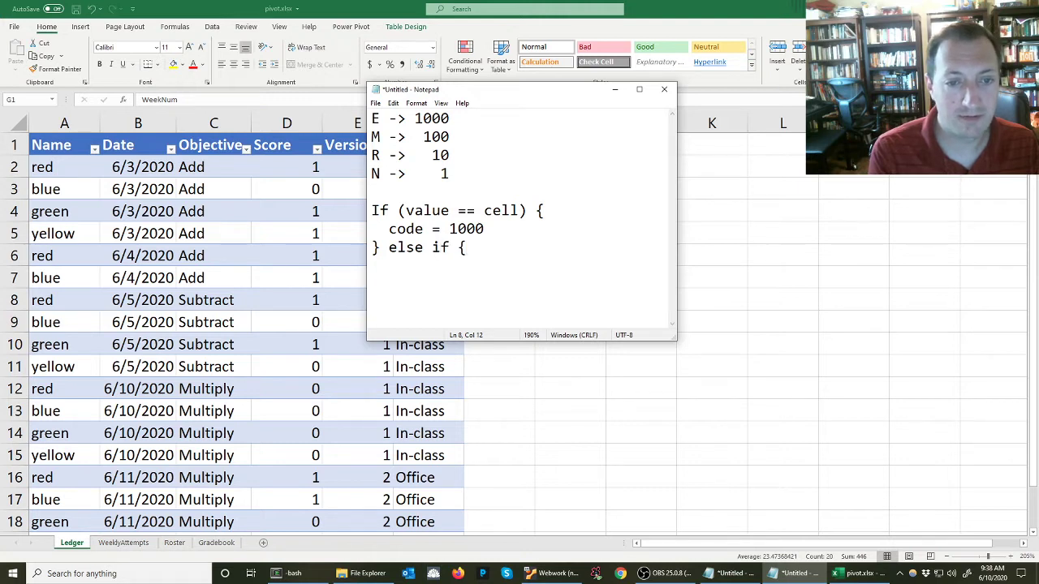
{"action": "key", "text": "BackSpace"}
{"action": "type", "text": "(value"}
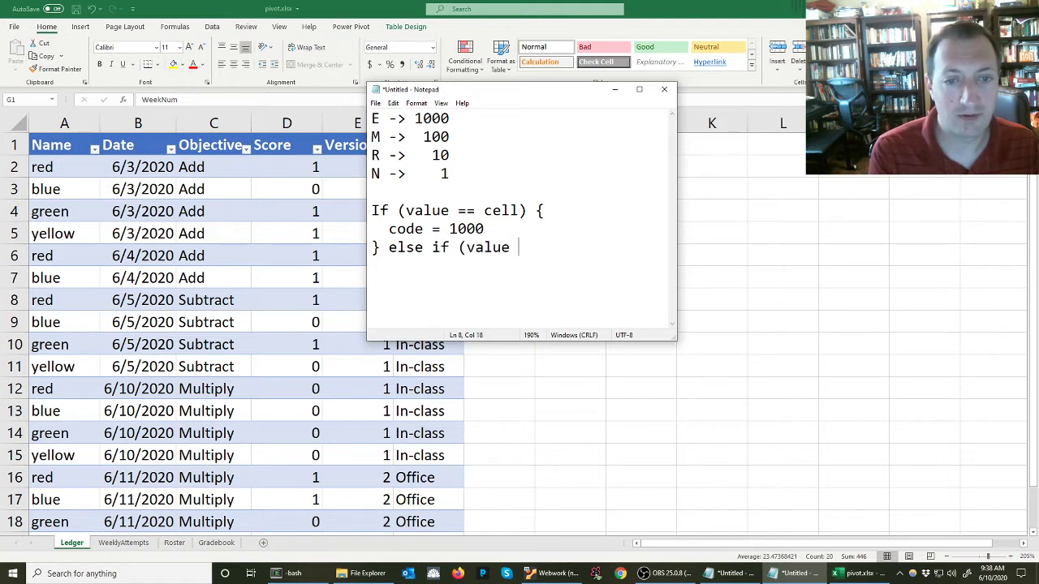
Replace cell in the first condition with "E" so it reads value == "E"
{"action": "key", "text": "Up"}
{"action": "key", "text": "Up"}
{"action": "key", "text": "ctrl+shift+Right"}
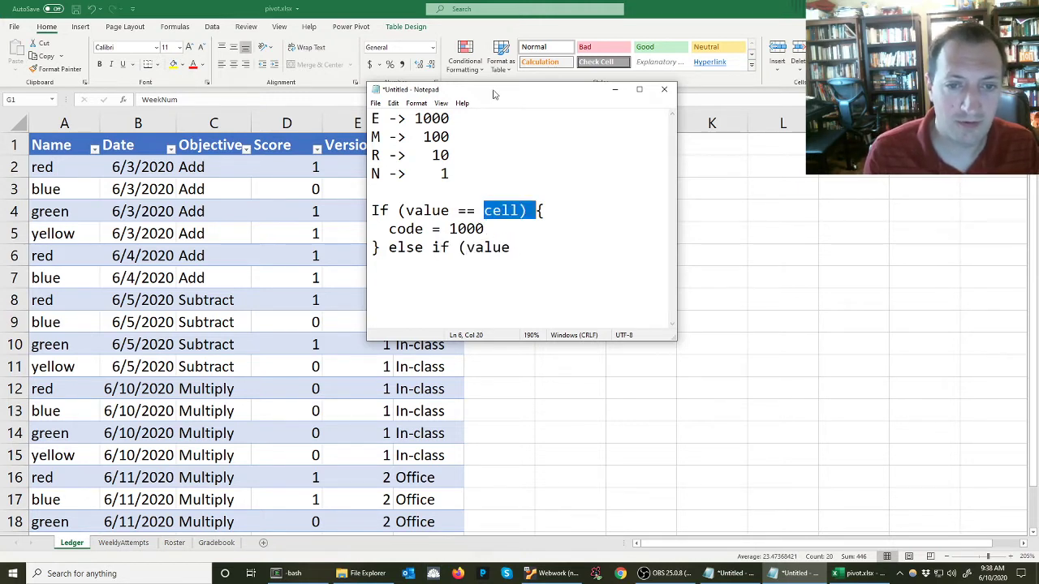
{"action": "key", "text": "shift+Left"}
{"action": "key", "text": "shift+Left"}
{"action": "key", "text": "shift+Left"}
{"action": "key", "text": "shift+Right"}
{"action": "type", "text": "\"\""}
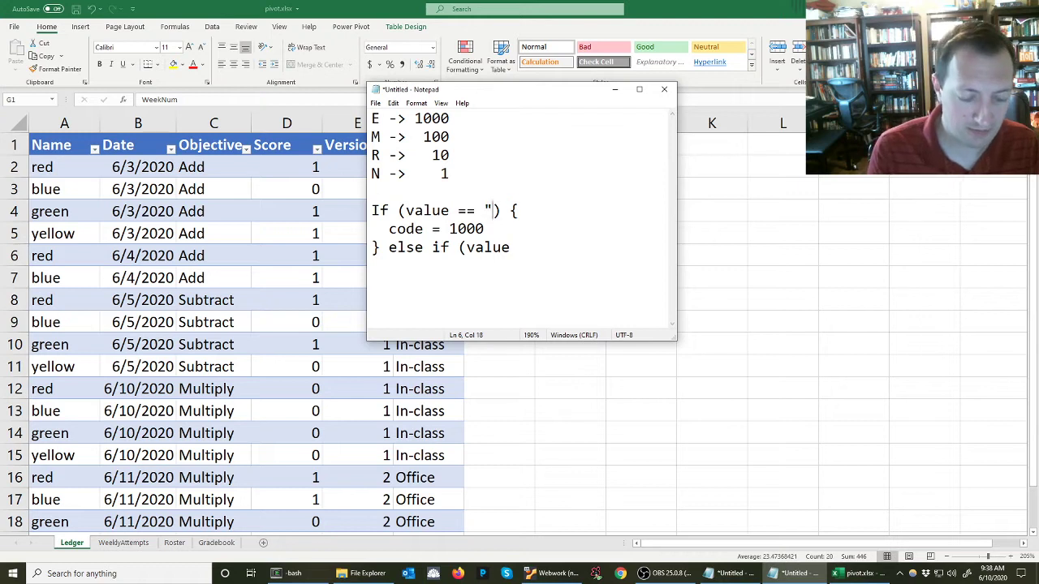
{"action": "key", "text": "Left"}
{"action": "type", "text": "E"}
Complete the else-if clause as value == "M" with code = 100
{"action": "key", "text": "Right"}
{"action": "key", "text": "Down"}
{"action": "key", "text": "Down"}
{"action": "key", "text": "End"}
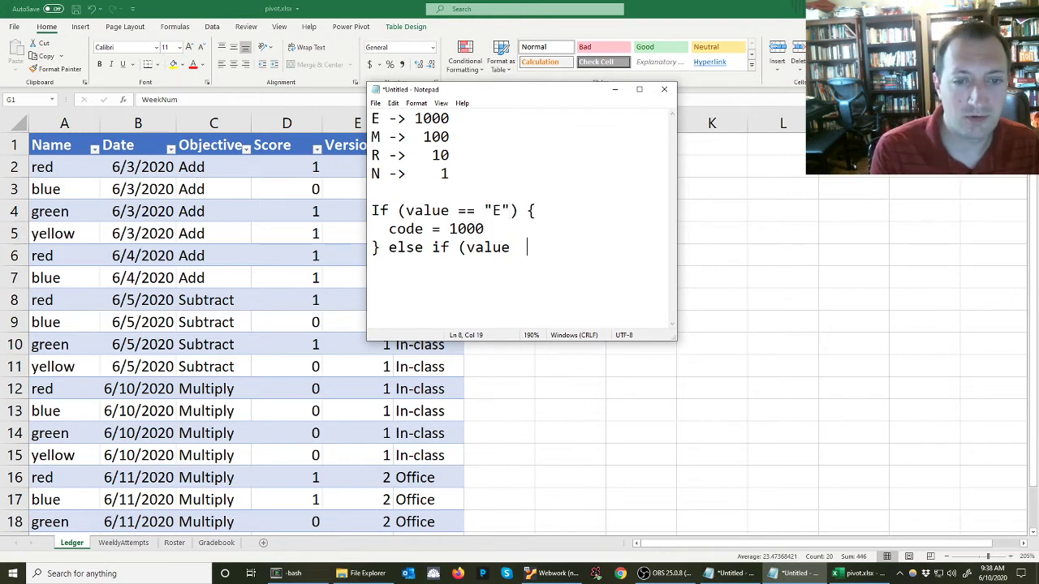
{"action": "type", "text": "== \"M\") {"}
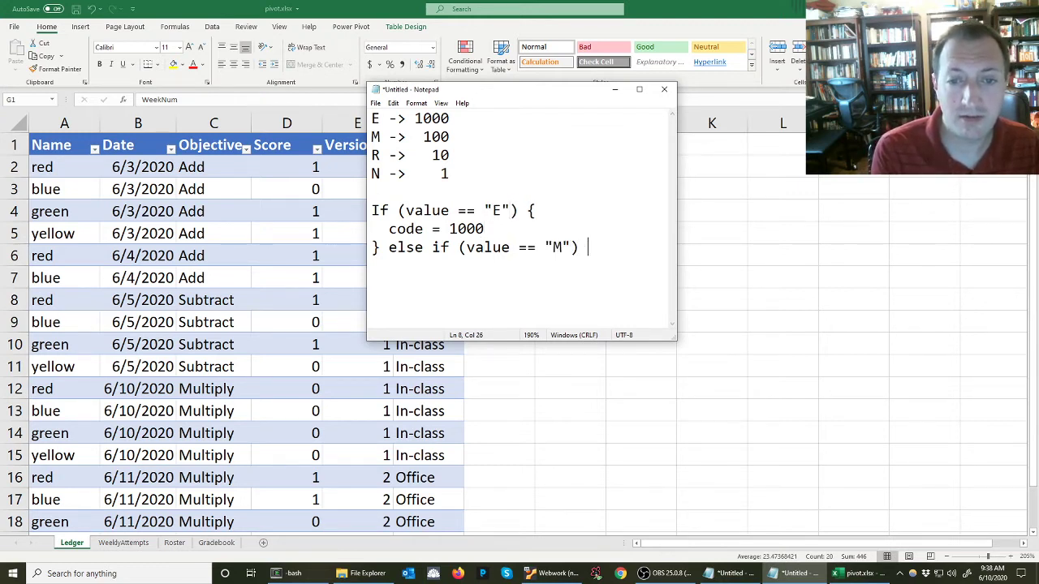
{"action": "key", "text": "Return"}
{"action": "type", "text": "code = 10"}
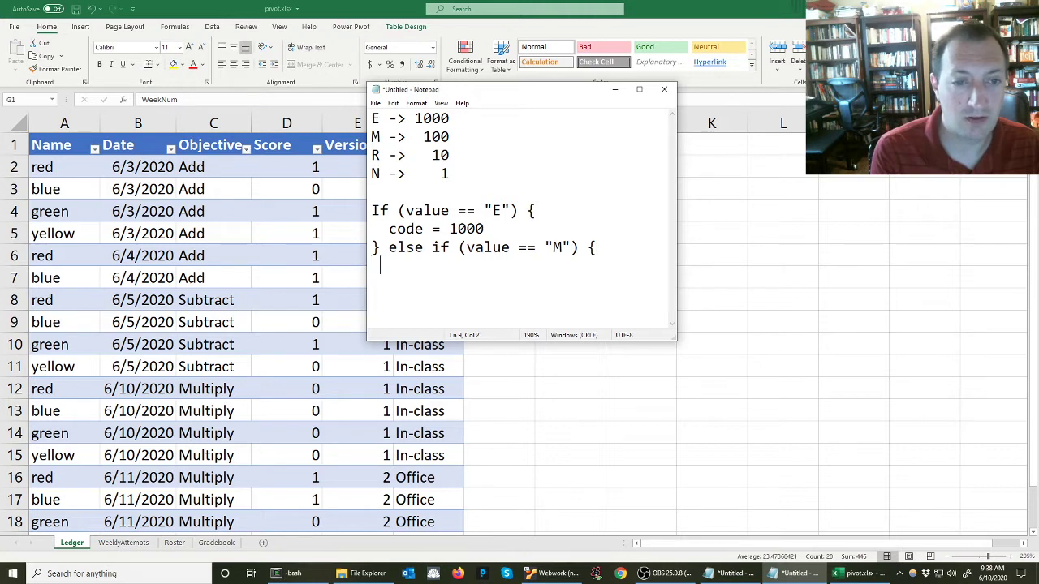
{"action": "type", "text": "0"}
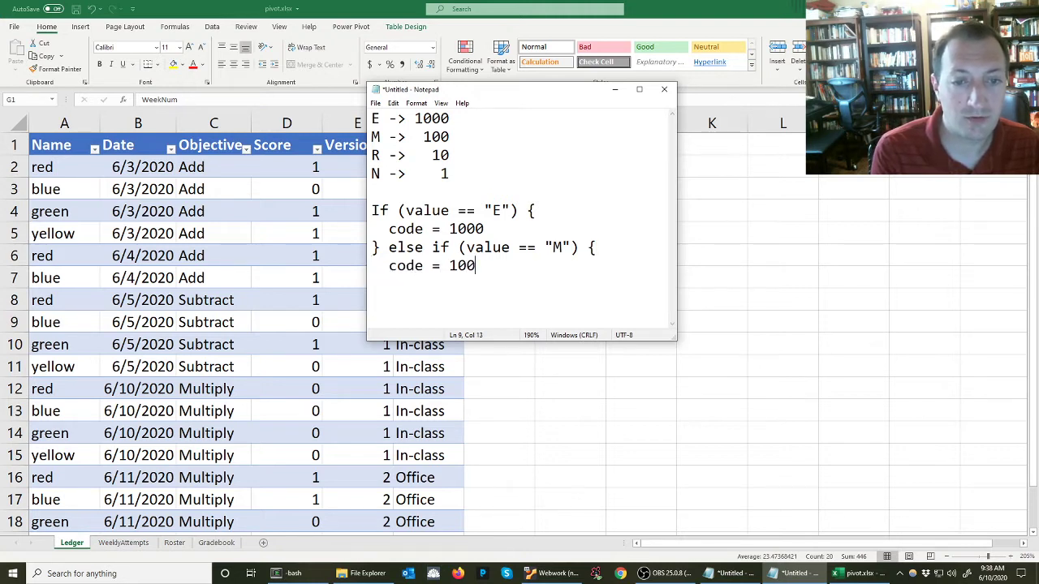
Add an else-if branch for value == "R" setting code = 10
{"action": "key", "text": "Return"}
{"action": "type", "text": "} "}
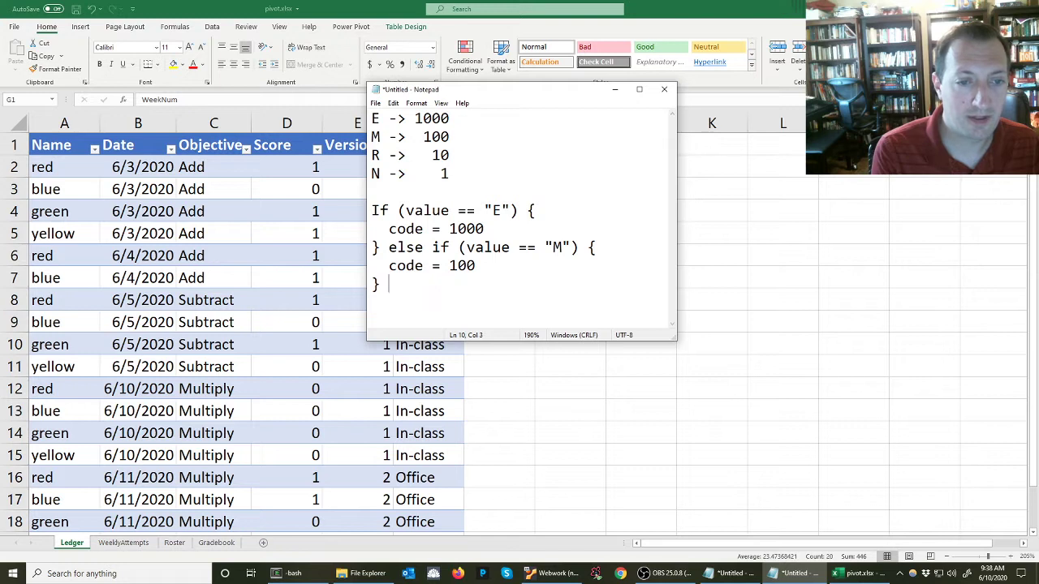
{"action": "type", "text": "else if (value =="}
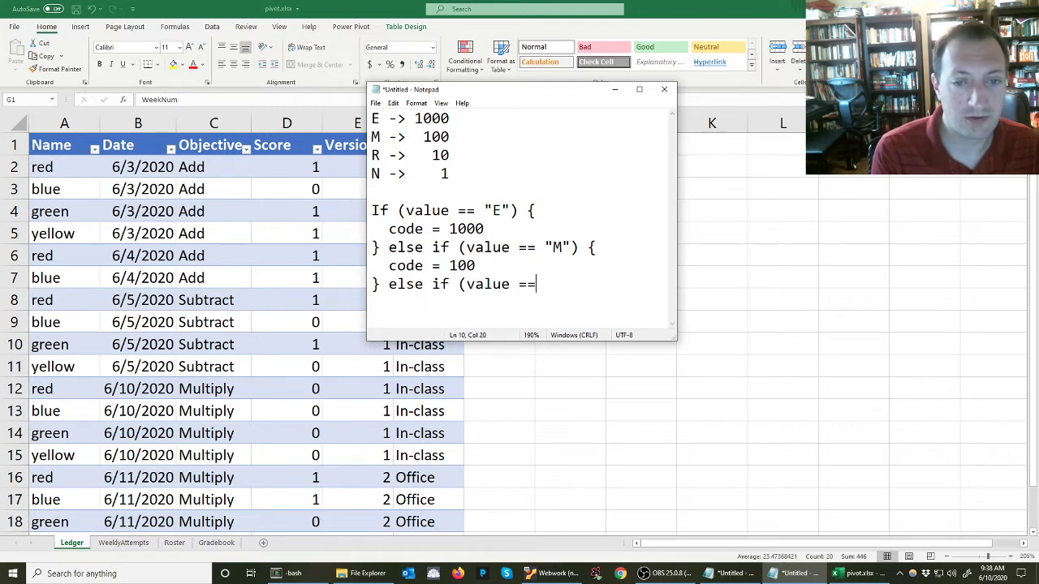
{"action": "type", "text": " \"R\") "}
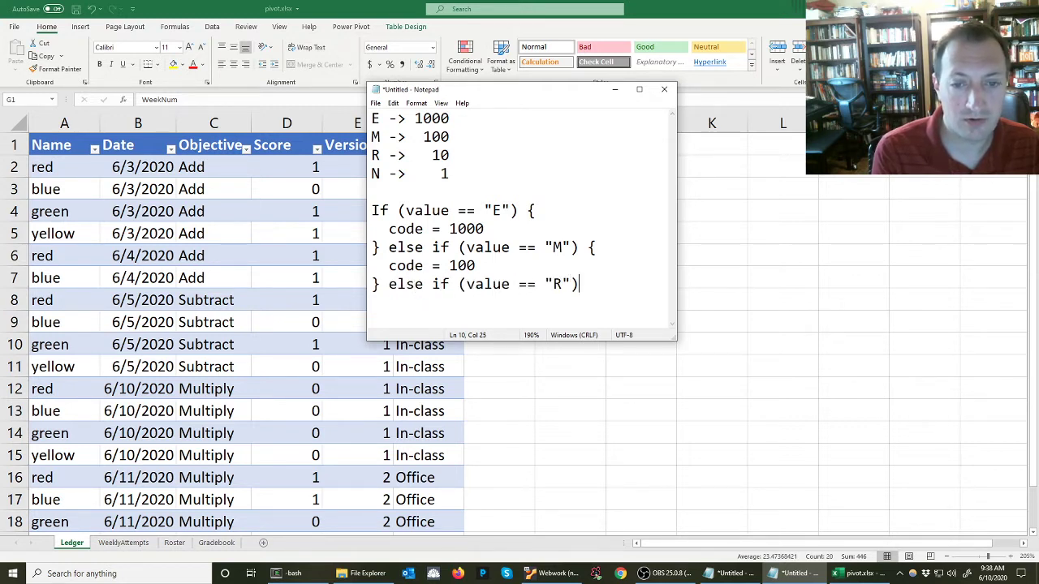
{"action": "type", "text": "{"}
{"action": "key", "text": "Return"}
{"action": "type", "text": "cod"}
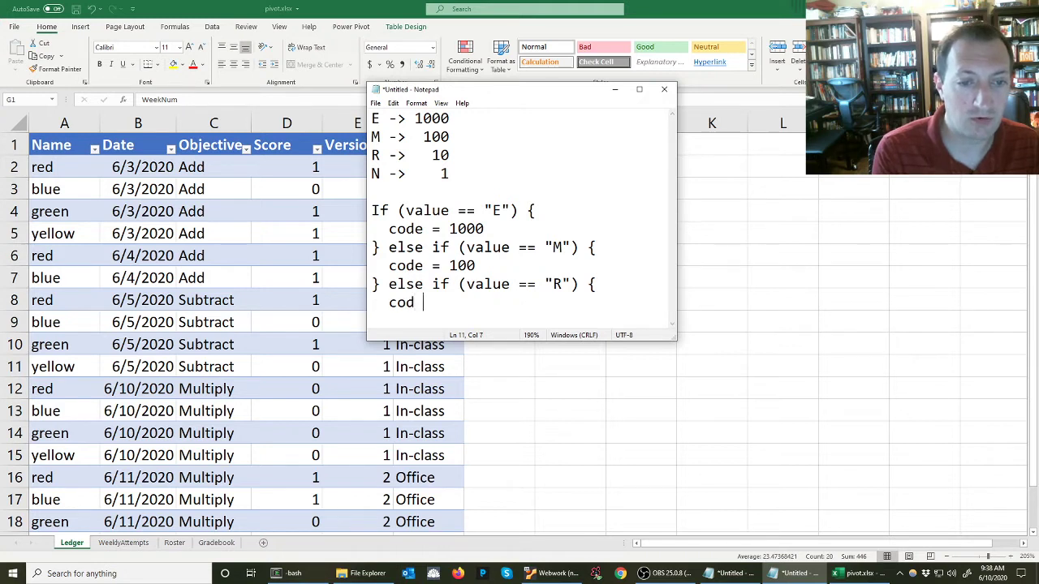
{"action": "key", "text": "BackSpace"}
{"action": "type", "text": "e ="}
{"action": "type", "text": "10"}
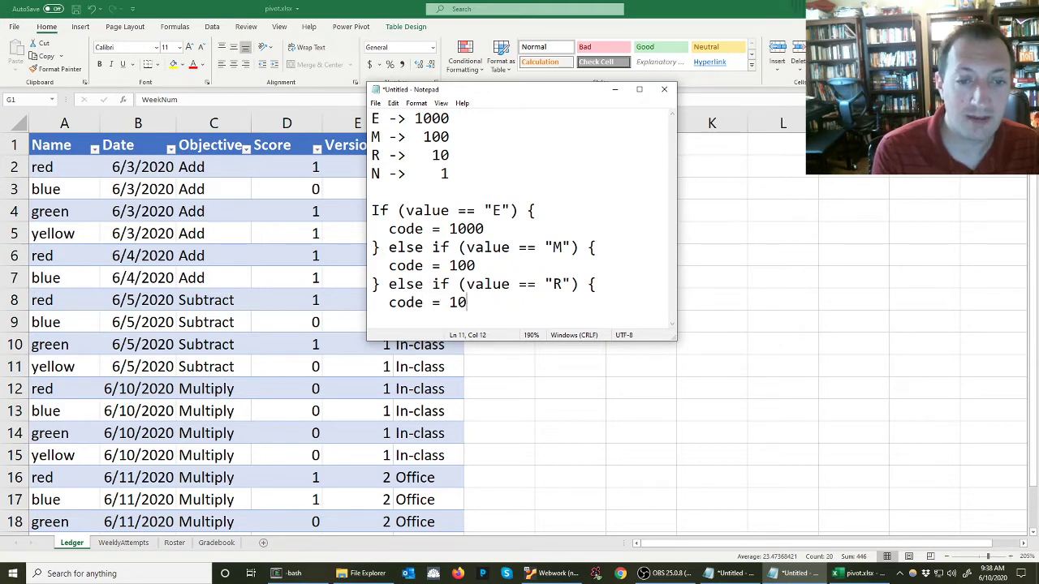
{"action": "key", "text": "Return"}
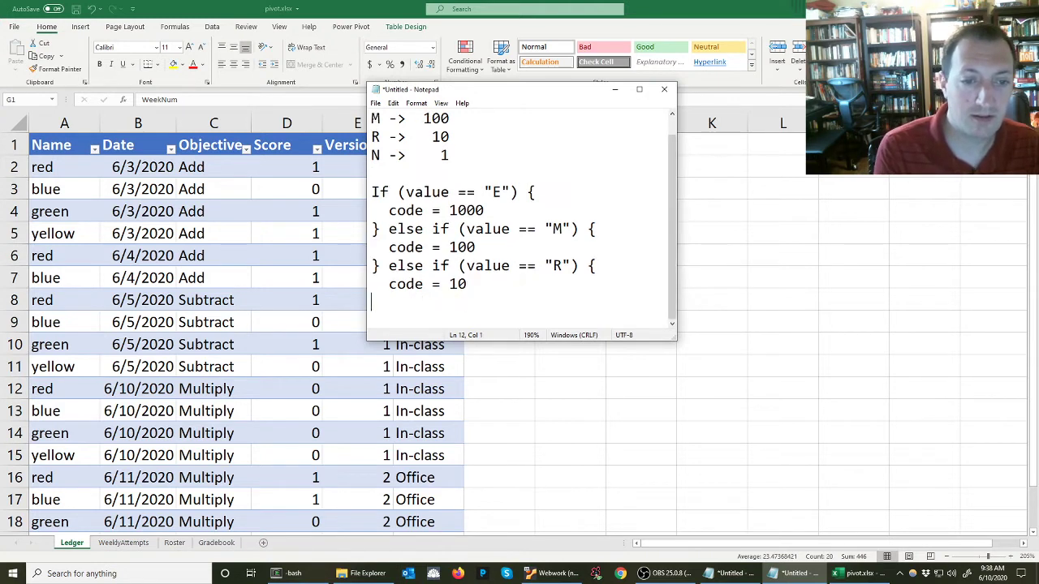
Add an else-if branch for value = "N" with closing brace, setting code = 1
{"action": "type", "text": "} else if (value = "}
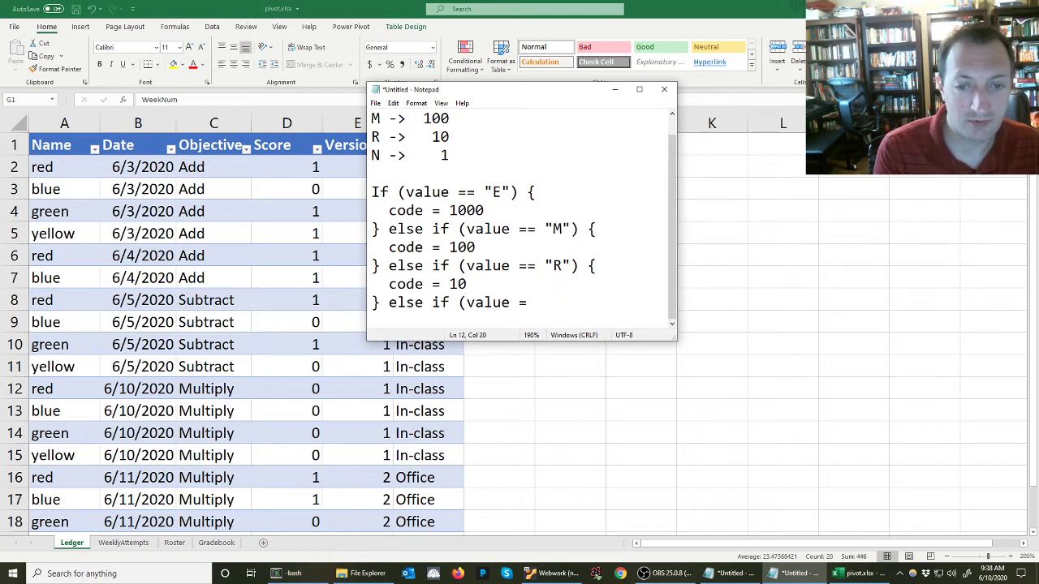
{"action": "type", "text": "\"N\") {"}
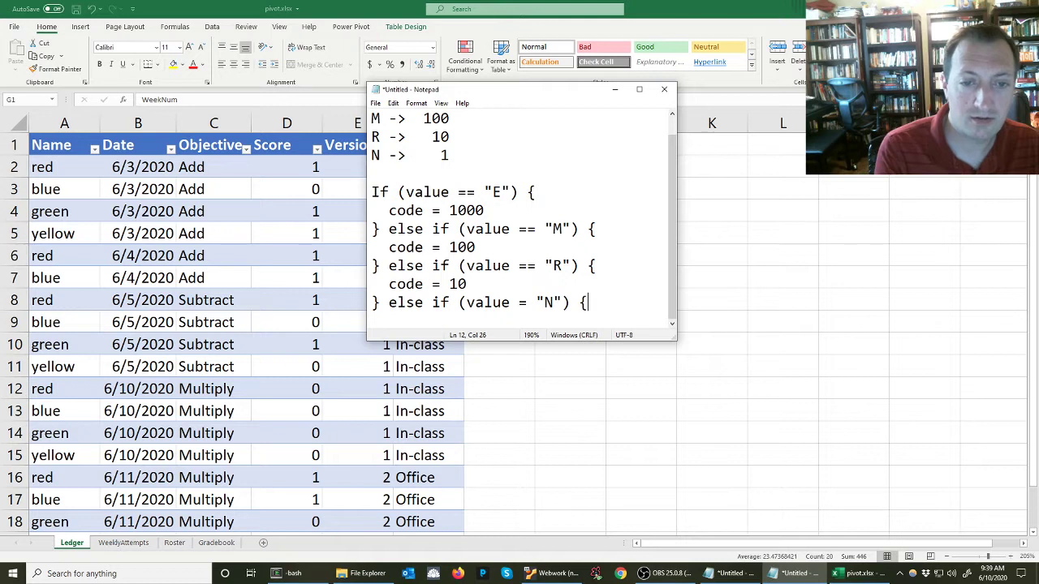
{"action": "key", "text": "Return"}
{"action": "type", "text": "}"}
{"action": "key", "text": "Up"}
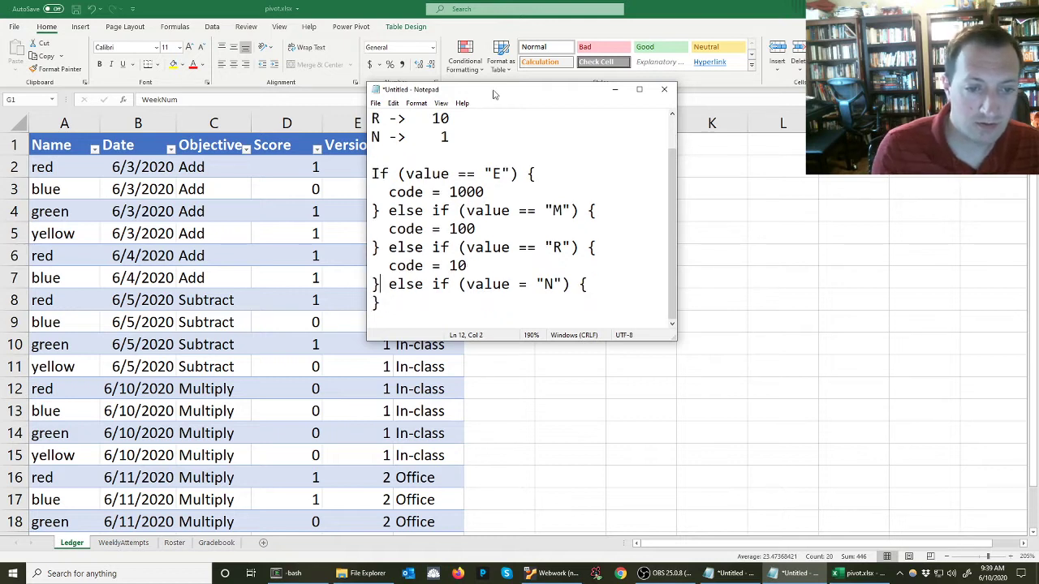
{"action": "key", "text": "End"}
{"action": "key", "text": "Return"}
{"action": "type", "text": "code "}
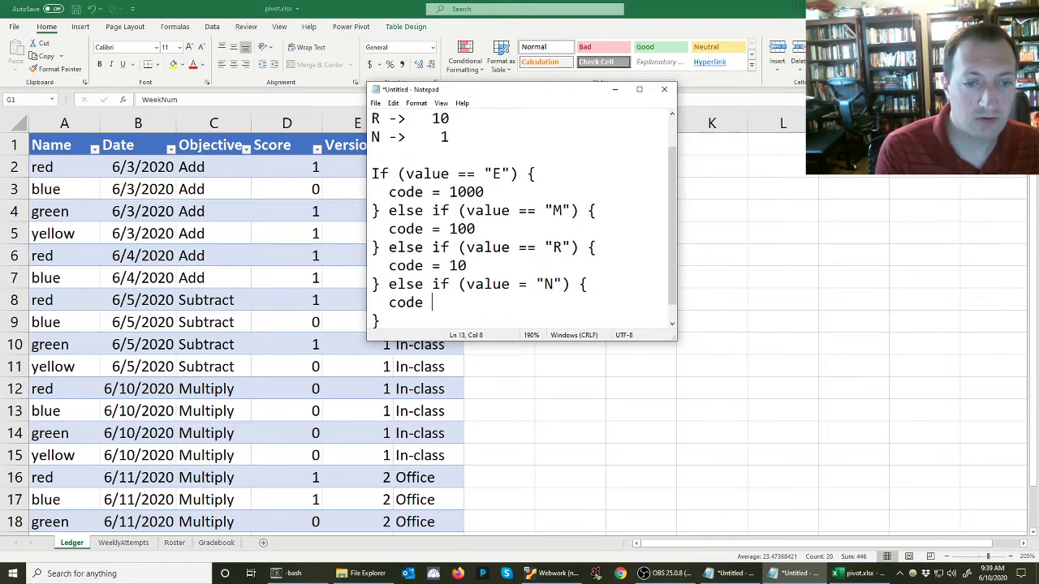
{"action": "type", "text": "= 1"}
Add a final else branch setting code = 0 and close it with a brace
{"action": "key", "text": "Down"}
{"action": "type", "text": "else"}
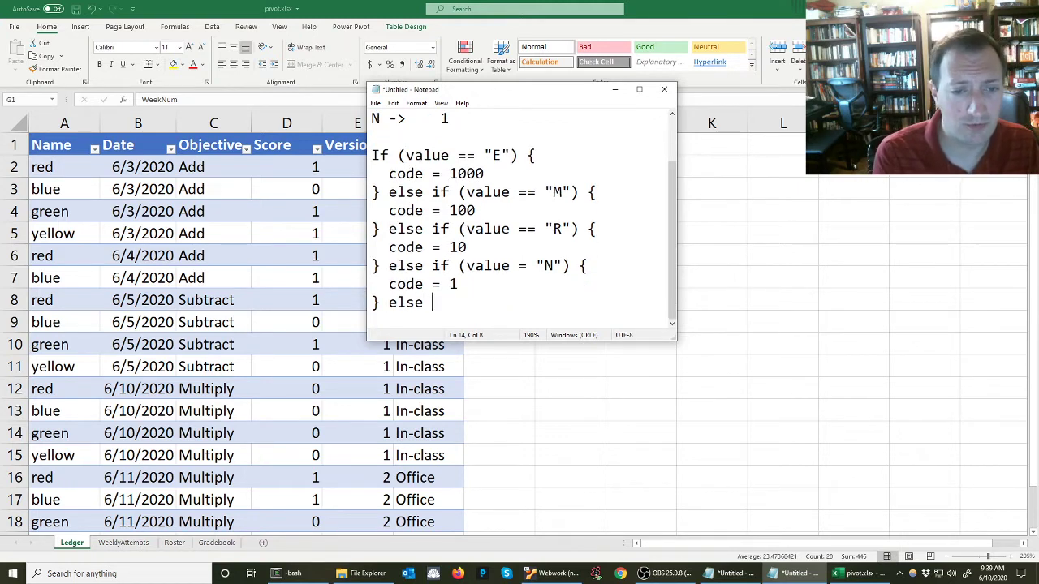
{"action": "type", "text": " {"}
{"action": "key", "text": "Return"}
{"action": "type", "text": "code = 0"}
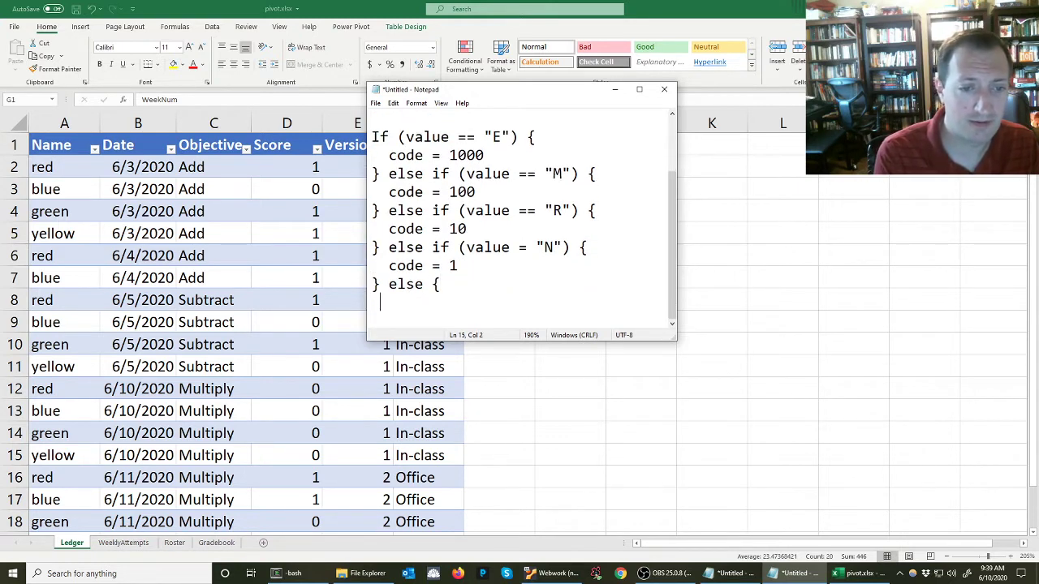
{"action": "key", "text": "Return"}
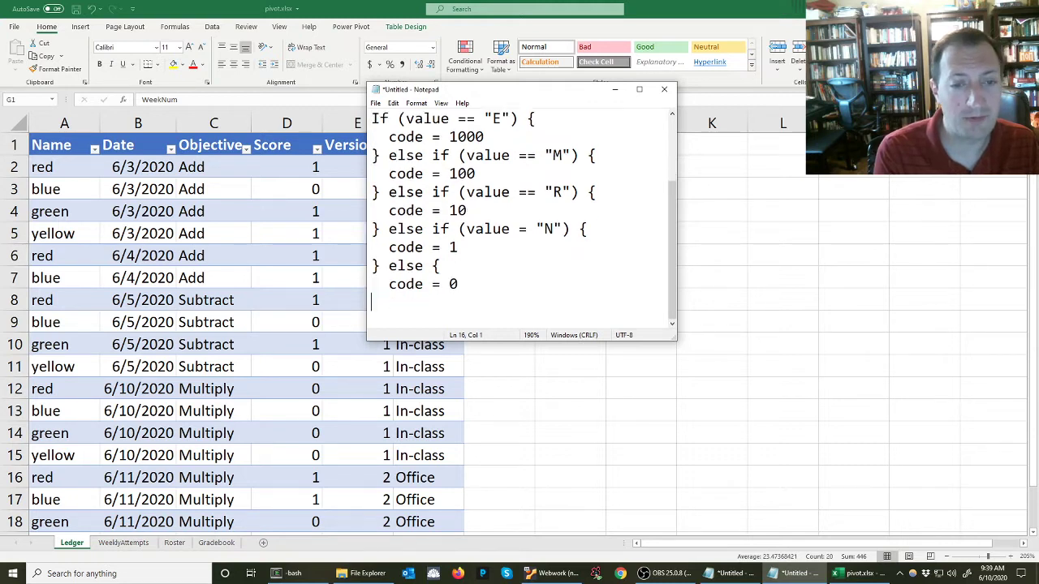
{"action": "type", "text": "}"}
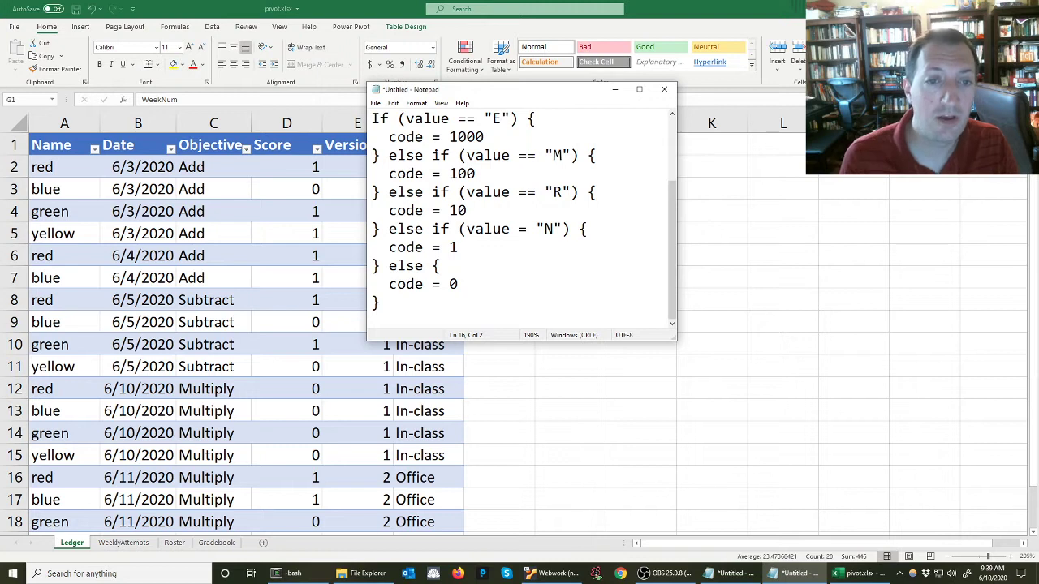
Select and delete the whole pseudocode block below the letter list
{"action": "left_click_drag", "start_coordinate": [487, 305], "coordinate": [357, 121]}
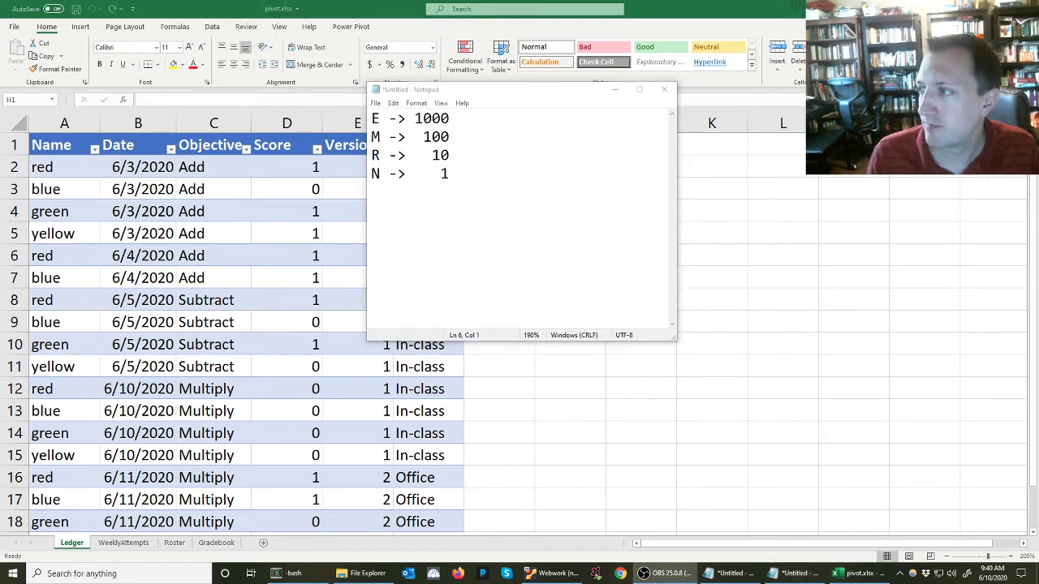
{"action": "left_click", "coordinate": [558, 253]}
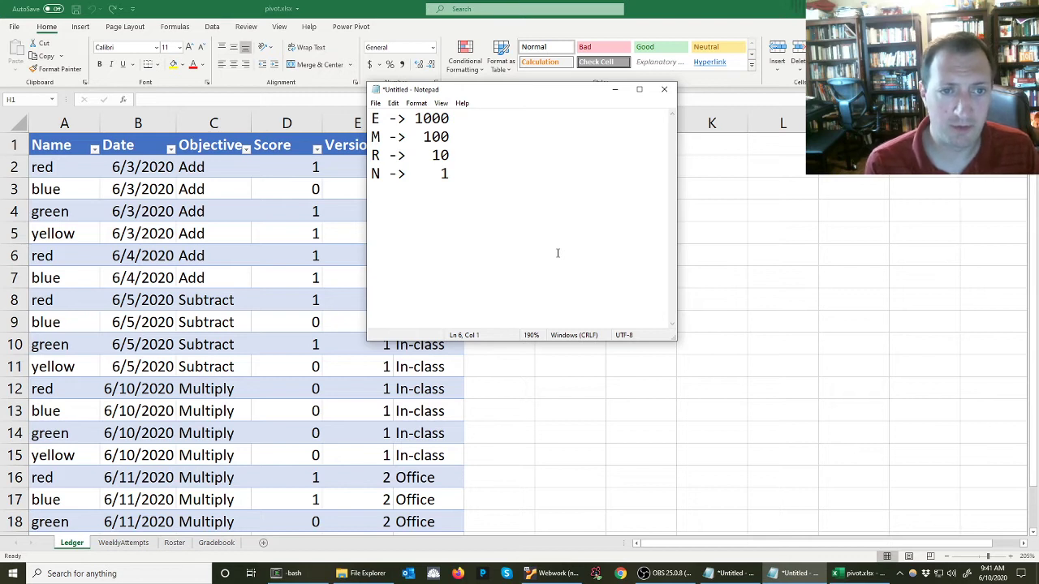
Write the formula =IF(SCORE="E",1000,0) beneath the letter list and select the line
{"action": "type", "text": "="}
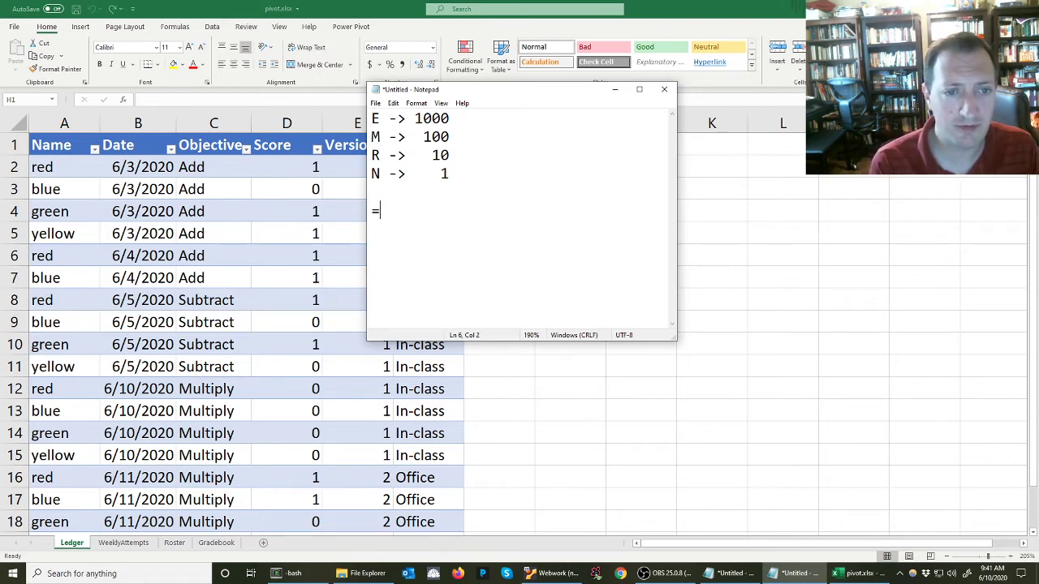
{"action": "type", "text": "IF("}
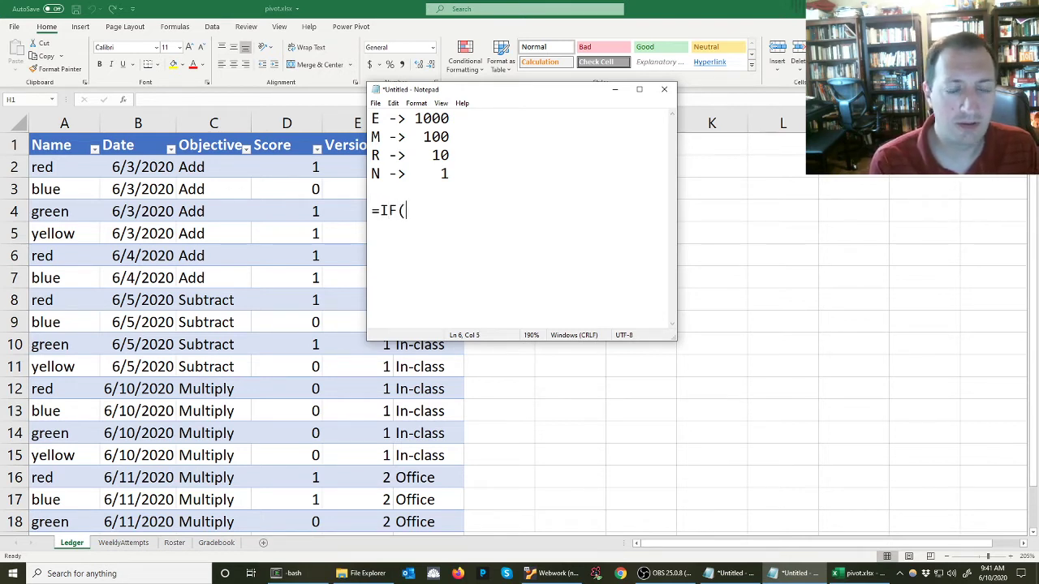
{"action": "type", "text": "SCORE"}
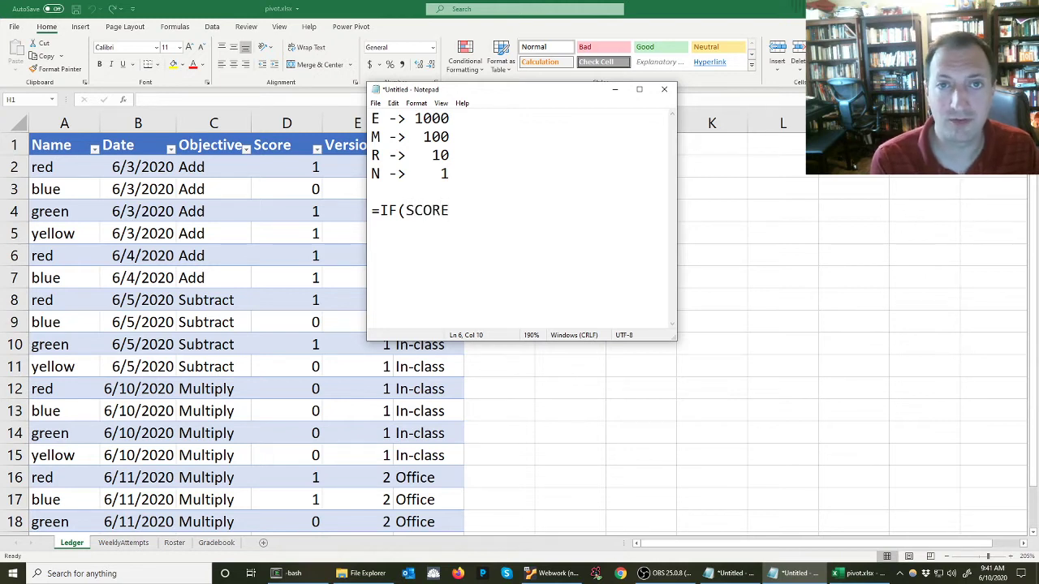
{"action": "type", "text": "=\"E\""}
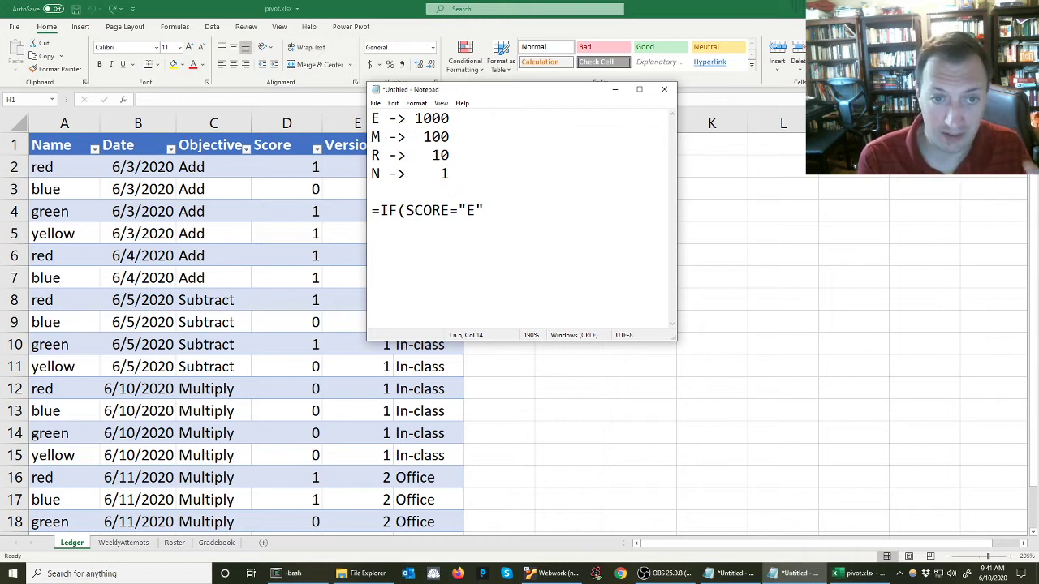
{"action": "type", "text": ","}
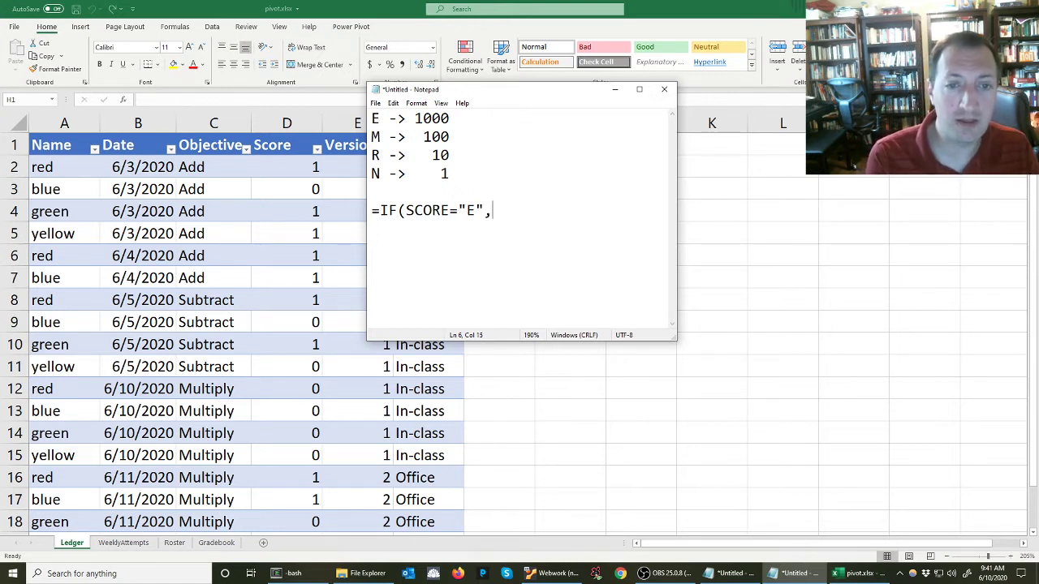
{"action": "type", "text": "1000"}
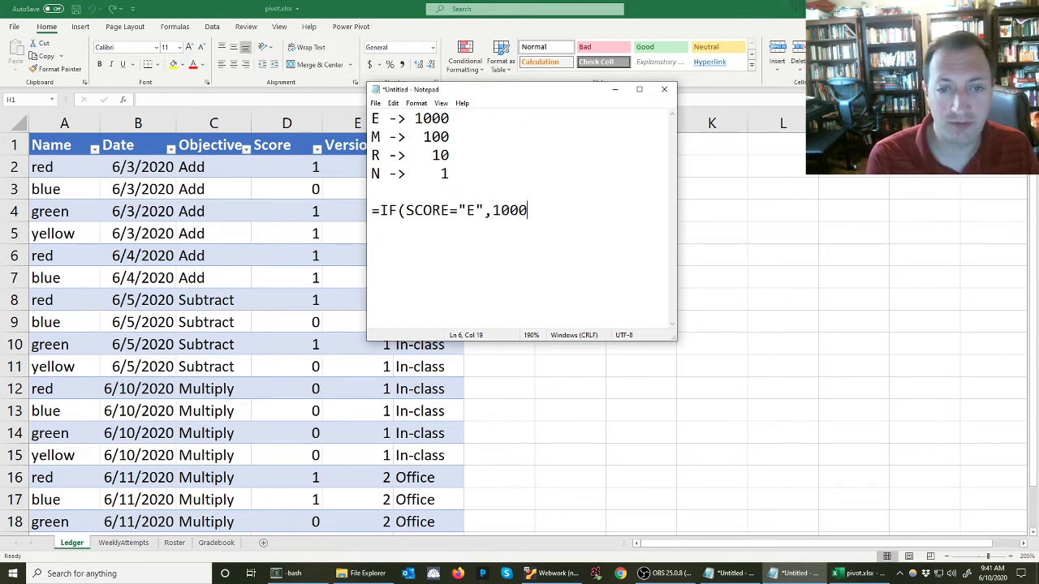
{"action": "type", "text": ","}
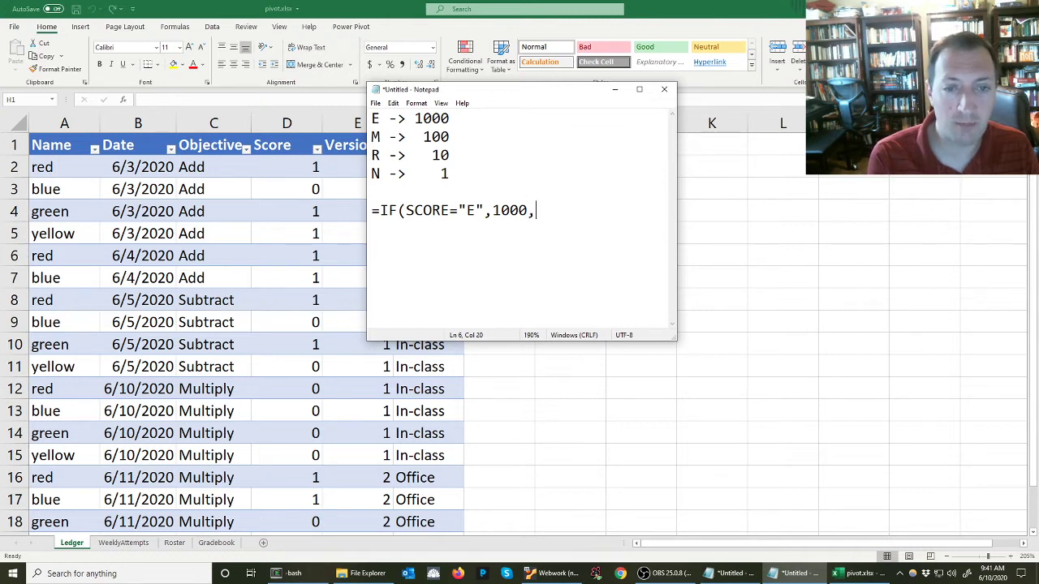
{"action": "type", "text": "0)"}
{"action": "key", "text": "shift+Home"}
{"action": "key", "text": "ctrl+c"}
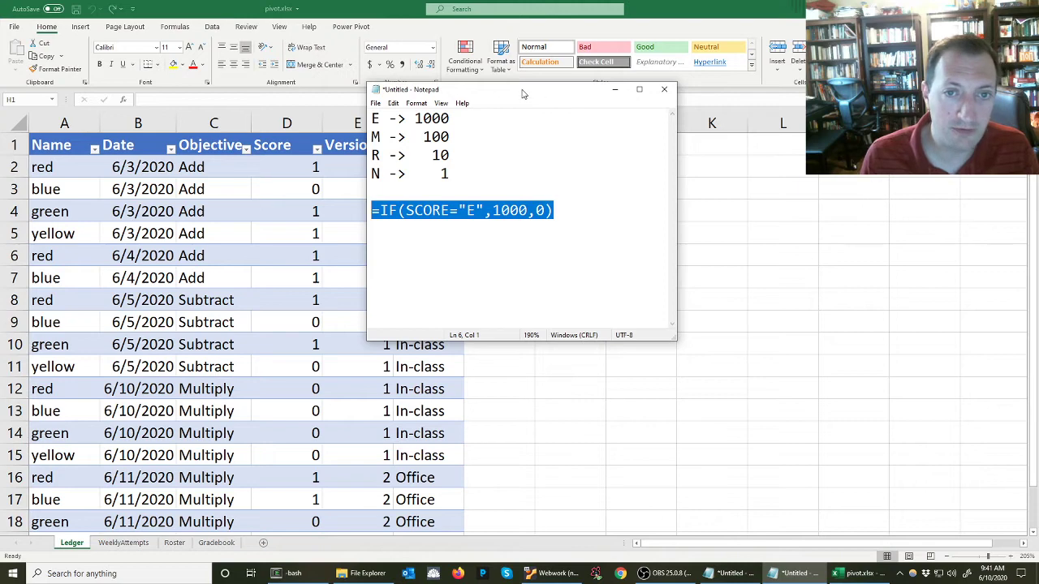
Paste the formula into cell H2 next to the Ledger table, creating a new formula column
{"action": "key", "text": "alt+Tab"}
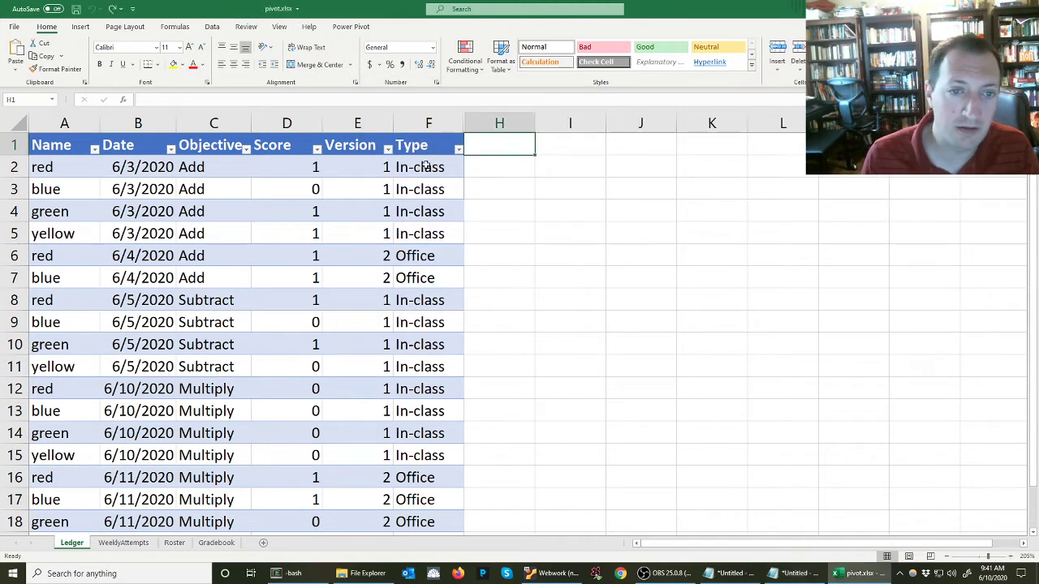
{"action": "left_click", "coordinate": [497, 172]}
{"action": "double_click", "coordinate": [497, 171]}
{"action": "key", "text": "ctrl+v"}
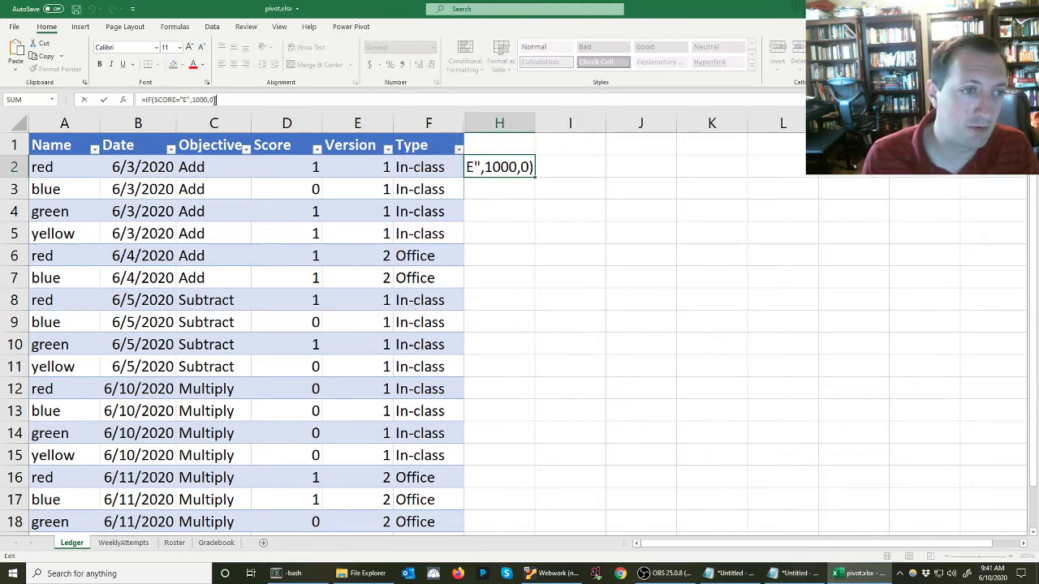
{"action": "key", "text": "Return"}
{"action": "left_click", "coordinate": [495, 169]}
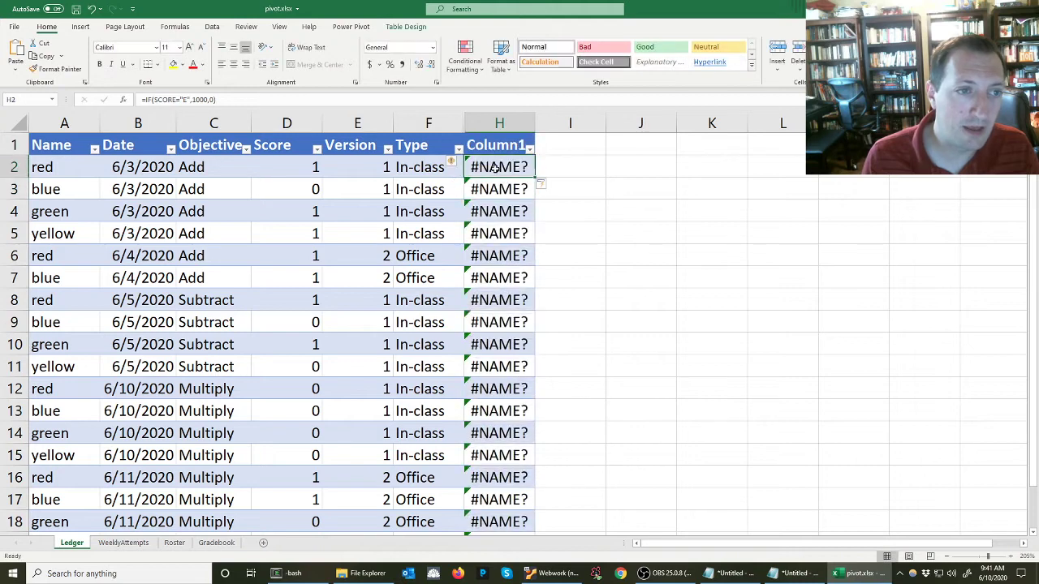
Replace SCORE in the H2 formula with a reference to the row's Score cell
{"action": "left_click", "coordinate": [164, 100]}
{"action": "double_click", "coordinate": [164, 100]}
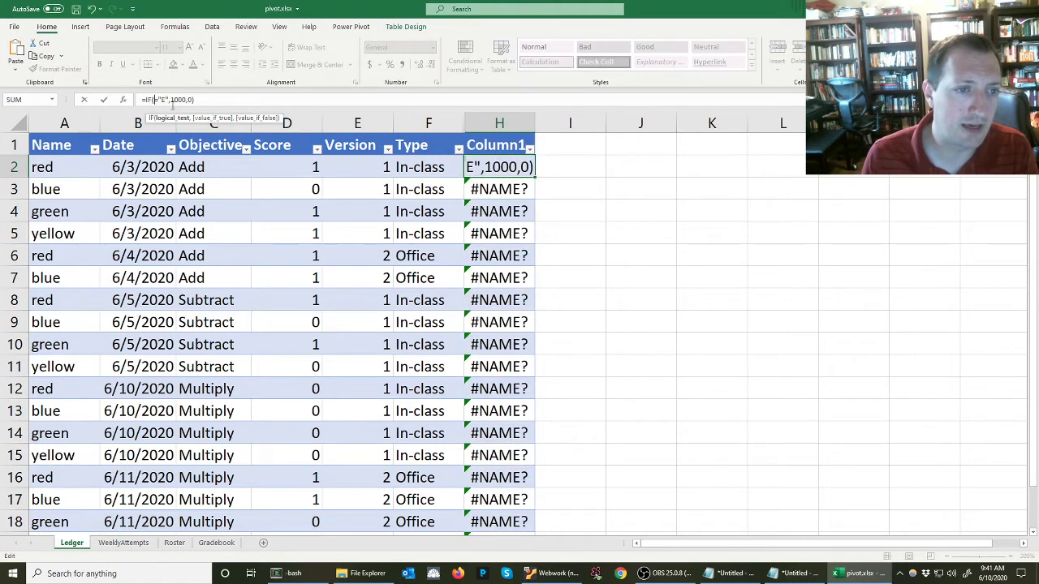
{"action": "left_click", "coordinate": [283, 168]}
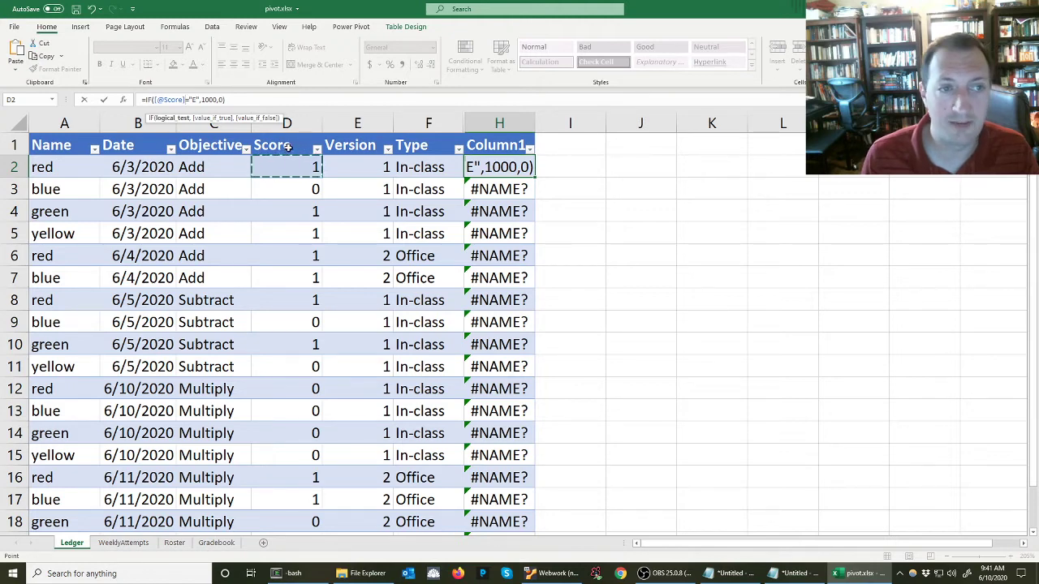
{"action": "key", "text": "Return"}
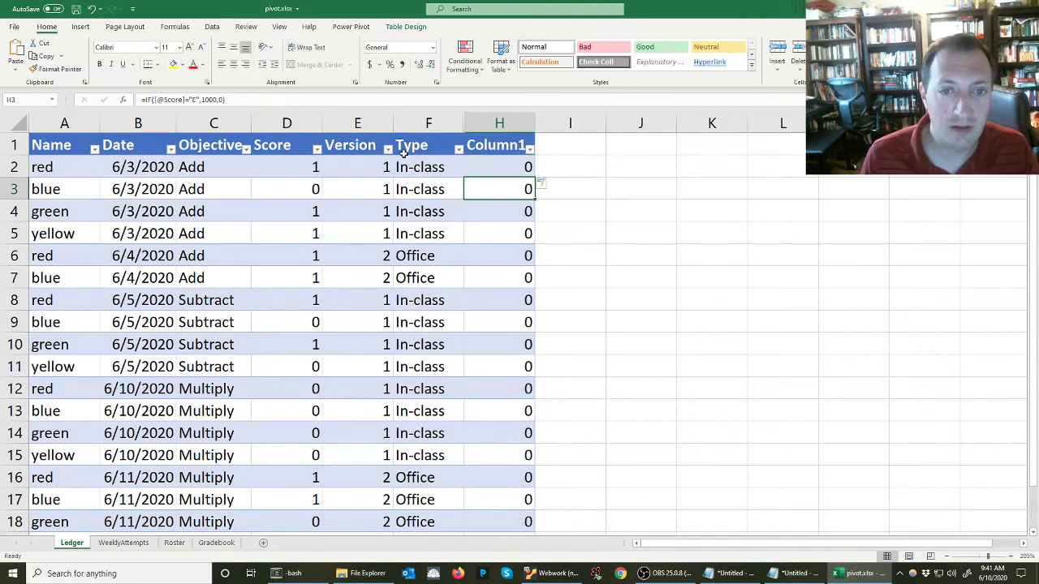
Change the Score values in D2 and D4 to E to test the formula
{"action": "scroll", "coordinate": [528, 212], "scroll_direction": "down", "scroll_amount": 10}
{"action": "scroll", "coordinate": [528, 212], "scroll_direction": "up", "scroll_amount": 10}
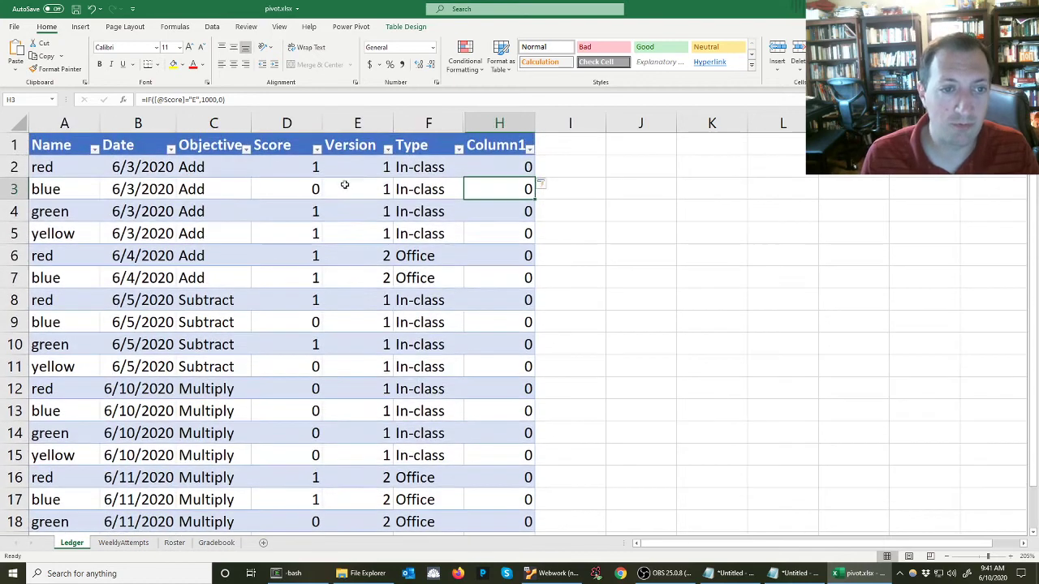
{"action": "left_click", "coordinate": [300, 170]}
{"action": "type", "text": "E"}
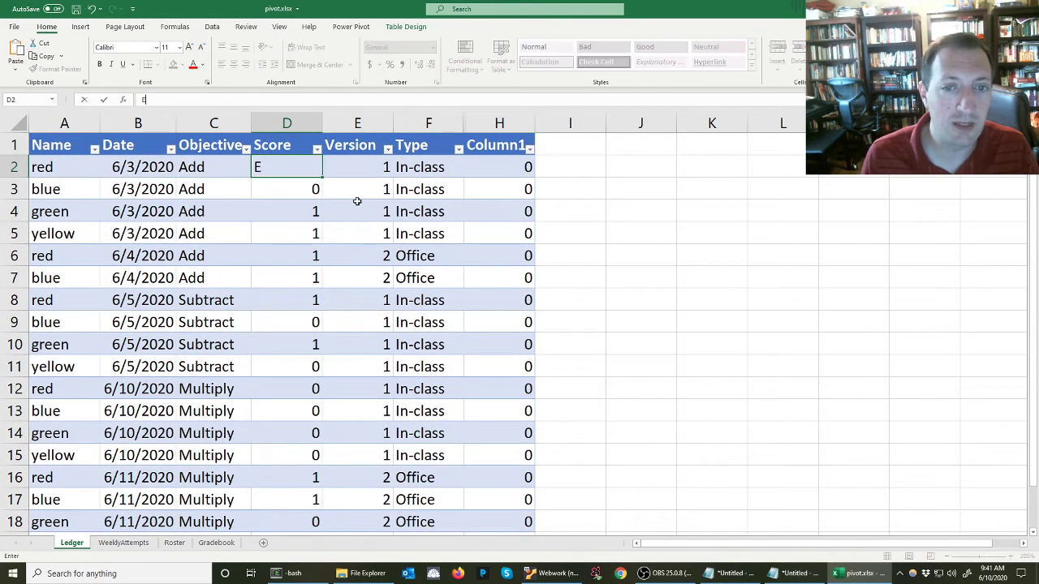
{"action": "key", "text": "Return"}
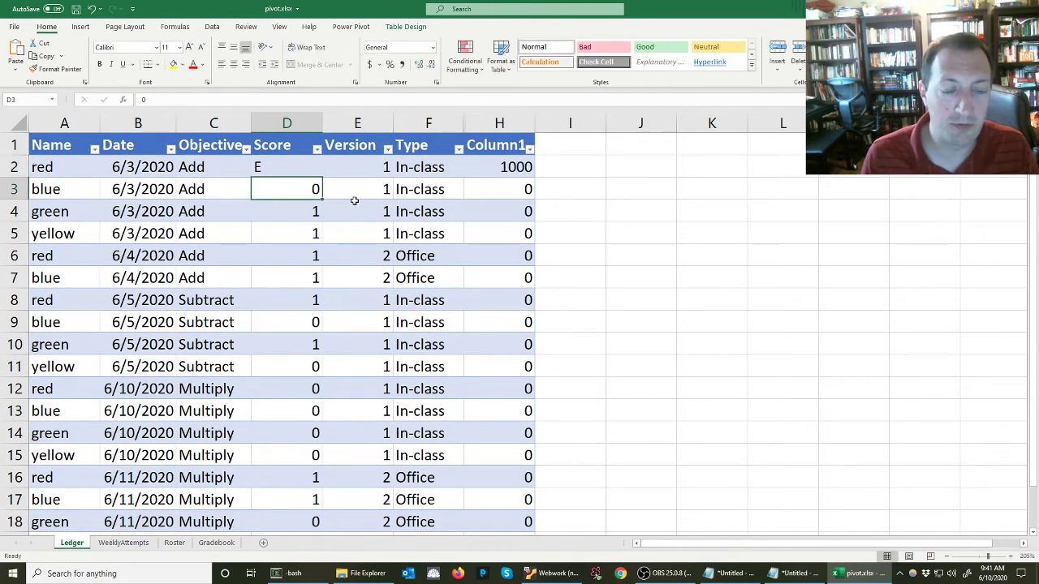
{"action": "left_click", "coordinate": [303, 212]}
{"action": "type", "text": "E"}
{"action": "key", "text": "Return"}
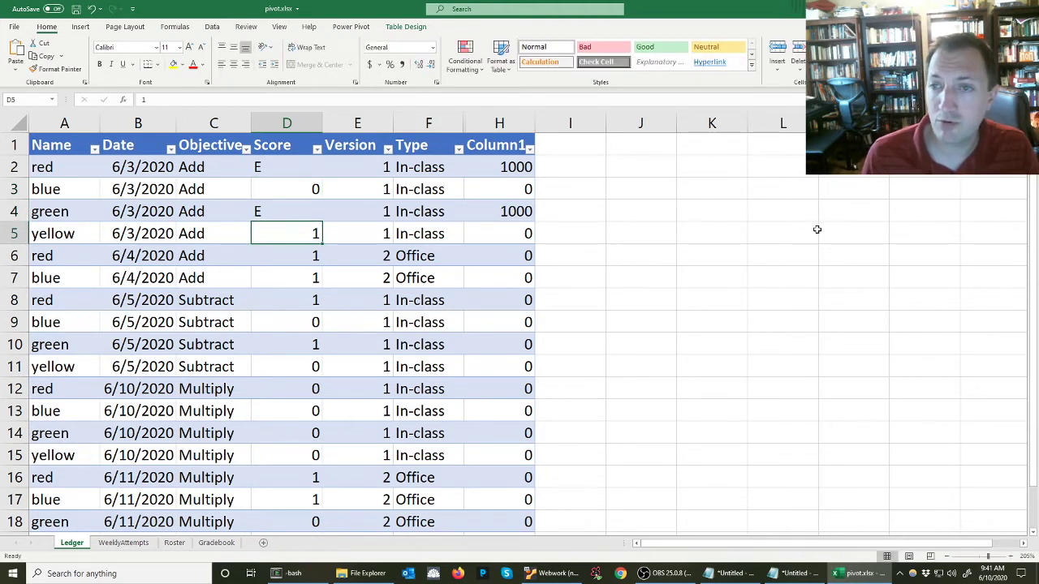
{"action": "left_click", "coordinate": [514, 168]}
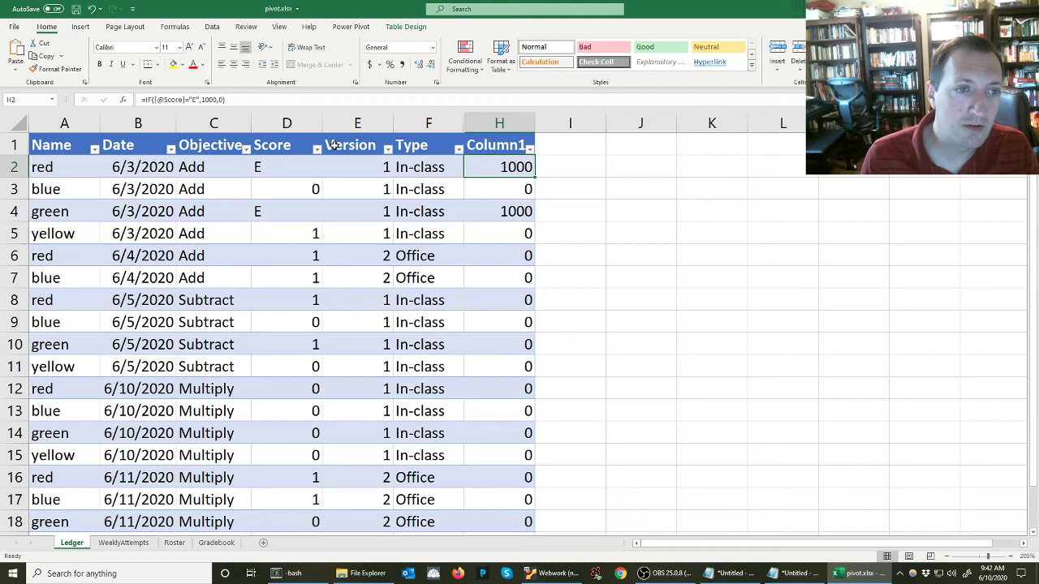
{"action": "left_click", "coordinate": [219, 99]}
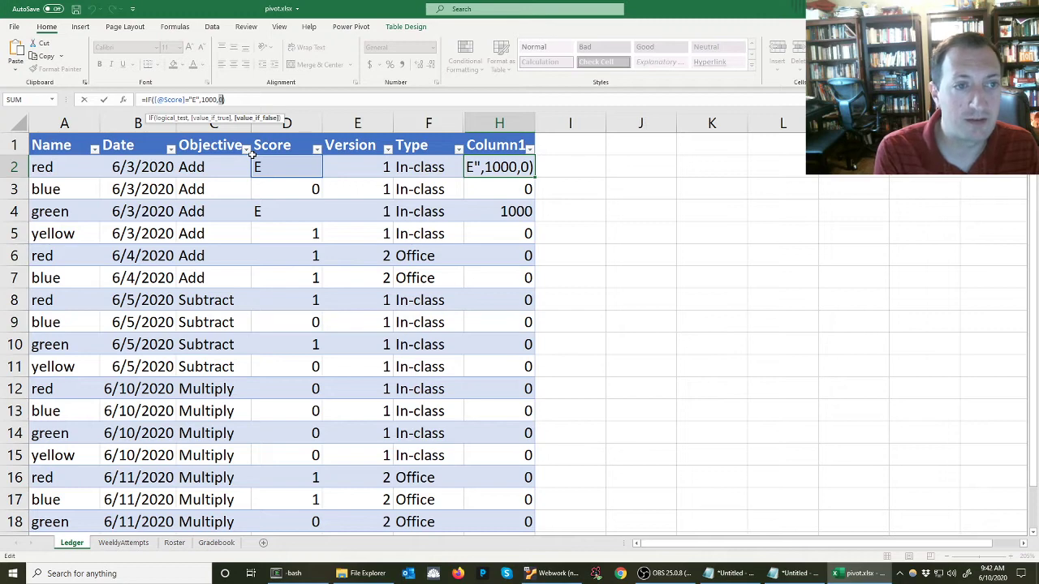
{"action": "key", "text": "alt+Tab"}
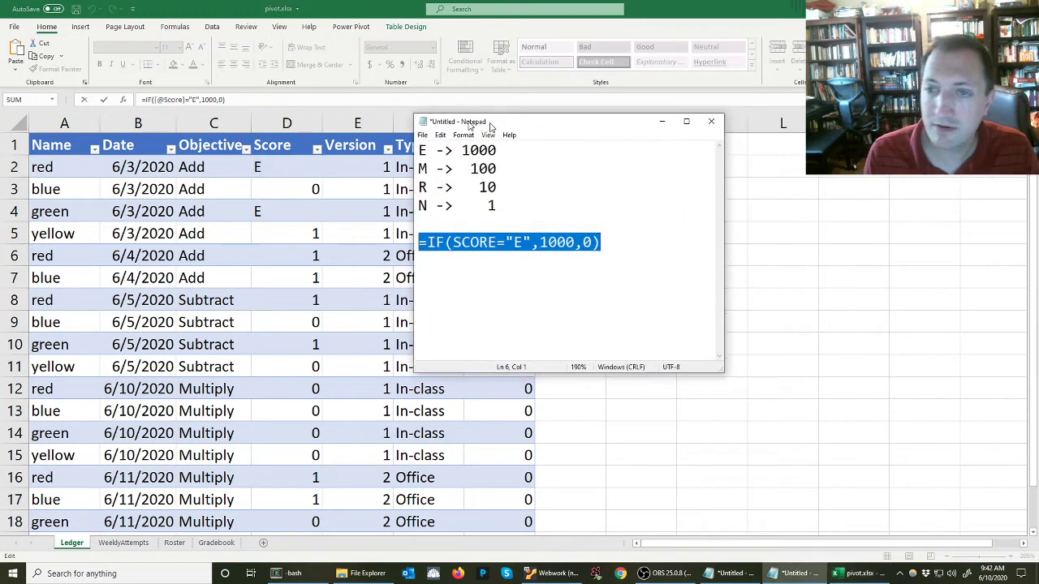
{"action": "key", "text": "Down"}
{"action": "type", "text": "I"}
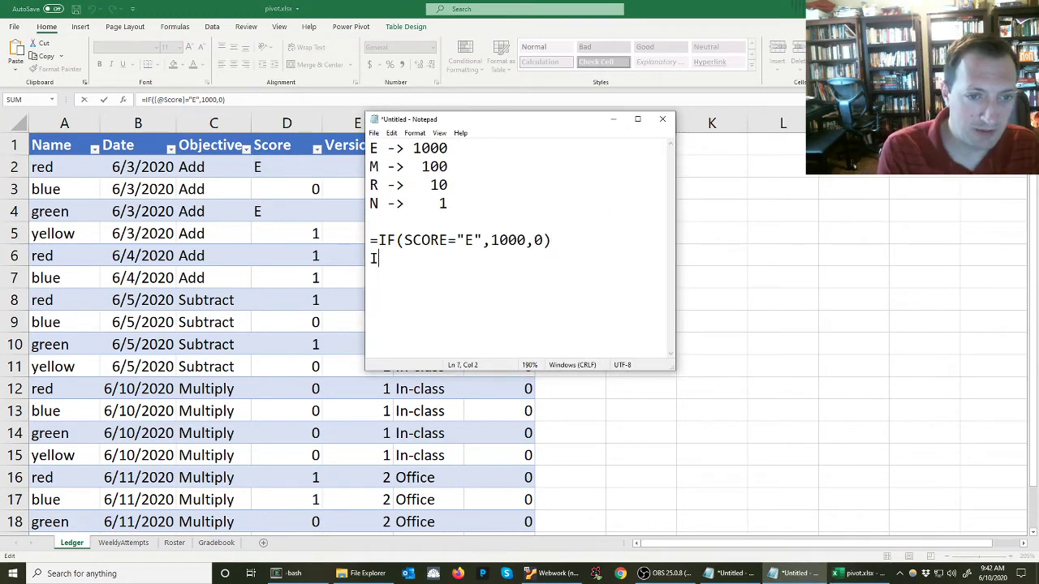
{"action": "type", "text": "F([@"}
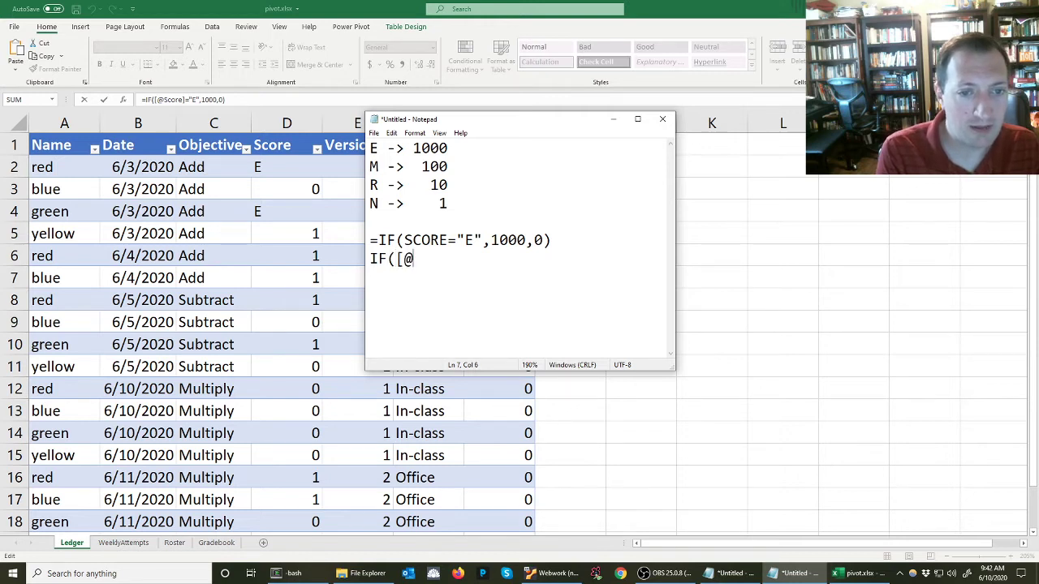
{"action": "type", "text": "SCORE]=\"M\","}
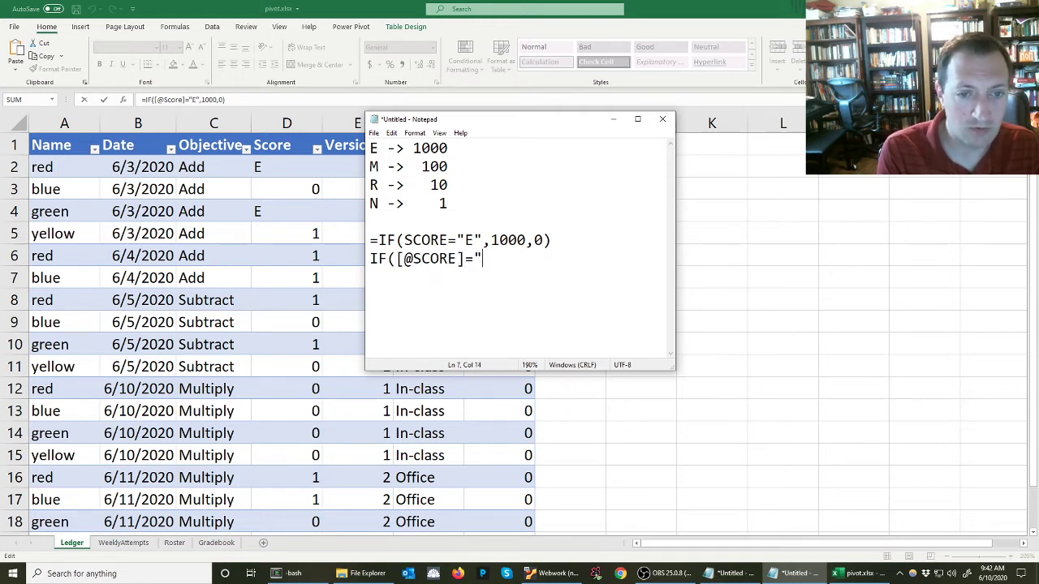
{"action": "type", "text": "100,0)"}
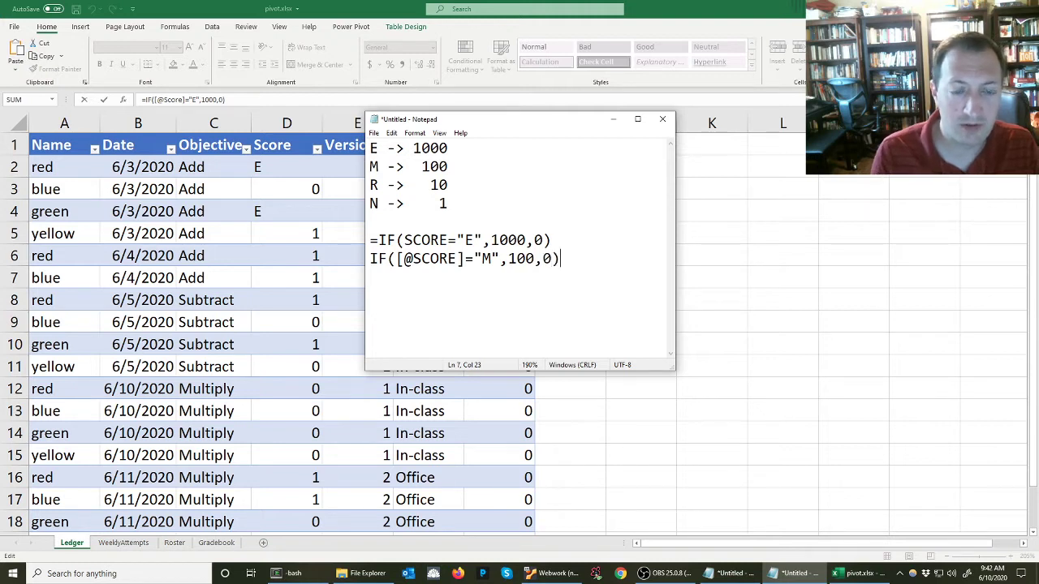
{"action": "key", "text": "shift+Home"}
{"action": "key", "text": "ctrl+c"}
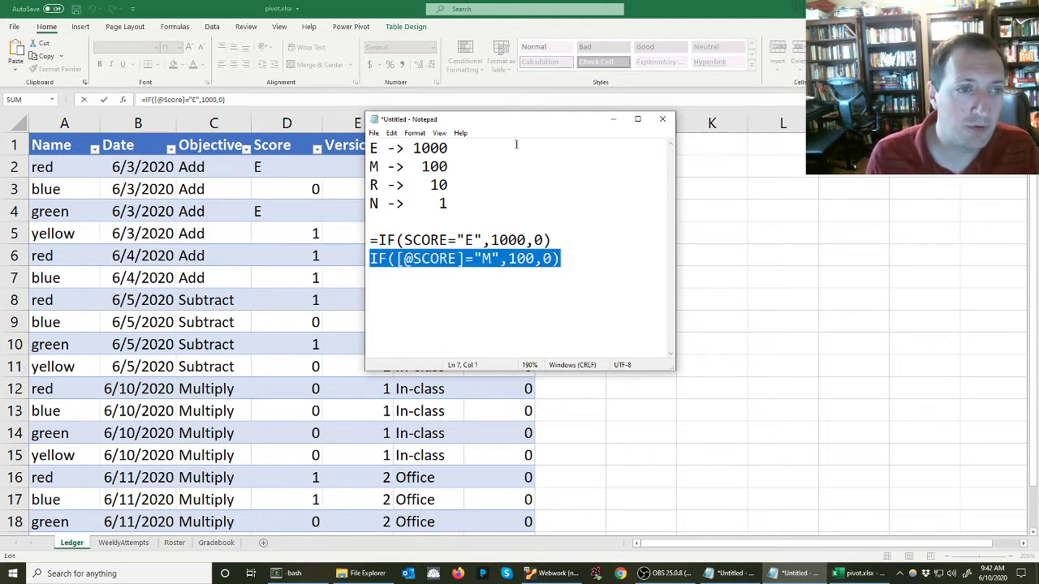
{"action": "left_click", "coordinate": [341, 154]}
{"action": "left_click", "coordinate": [488, 169]}
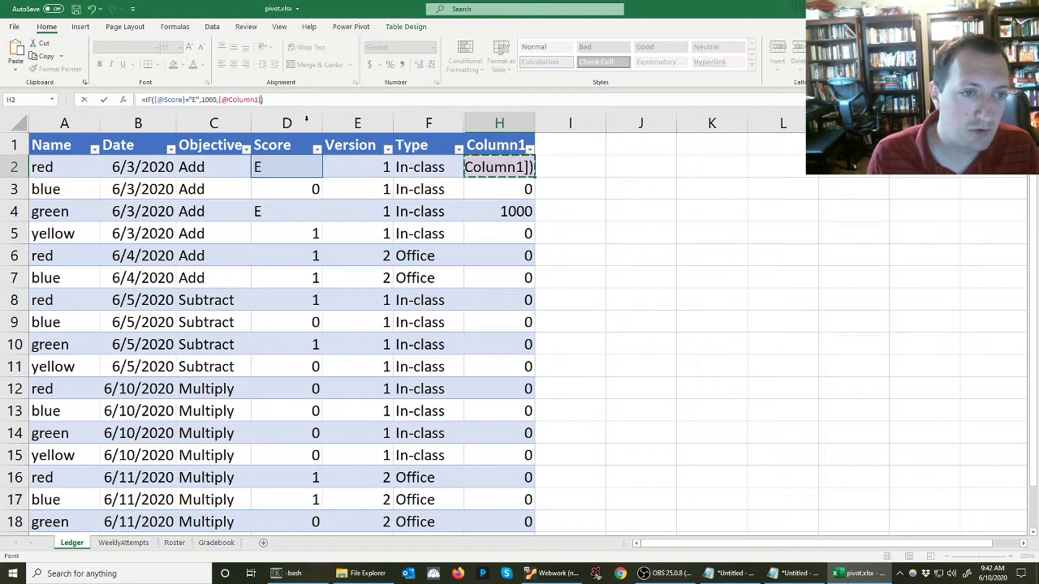
{"action": "key", "text": "Escape"}
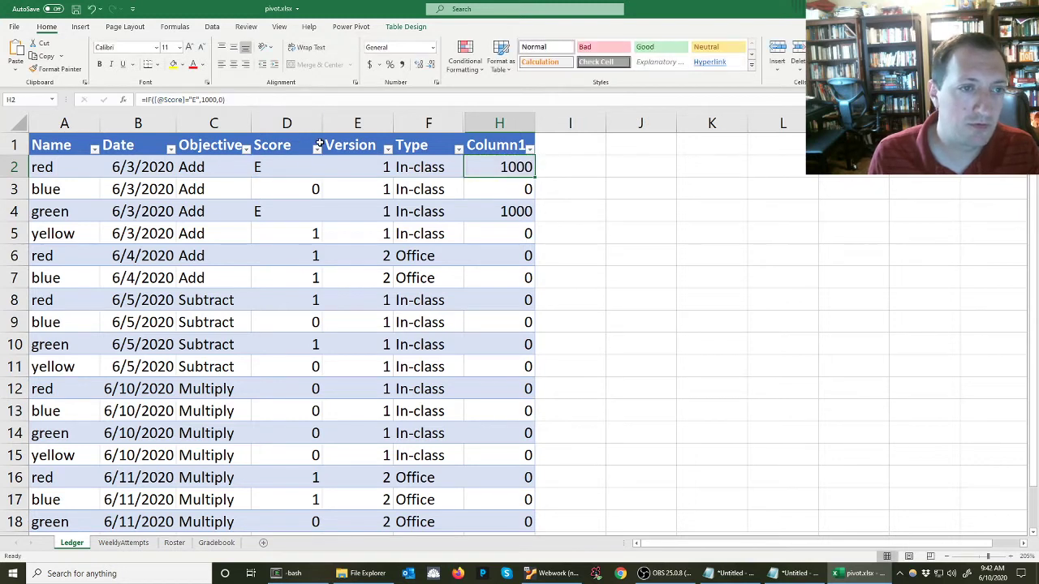
{"action": "left_click", "coordinate": [219, 98]}
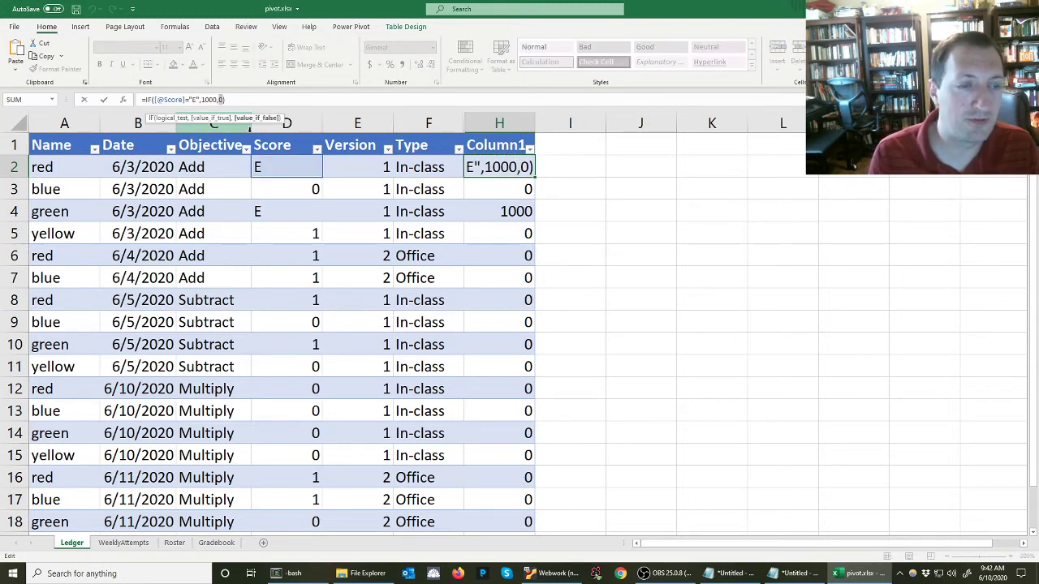
{"action": "key", "text": "ctrl+v"}
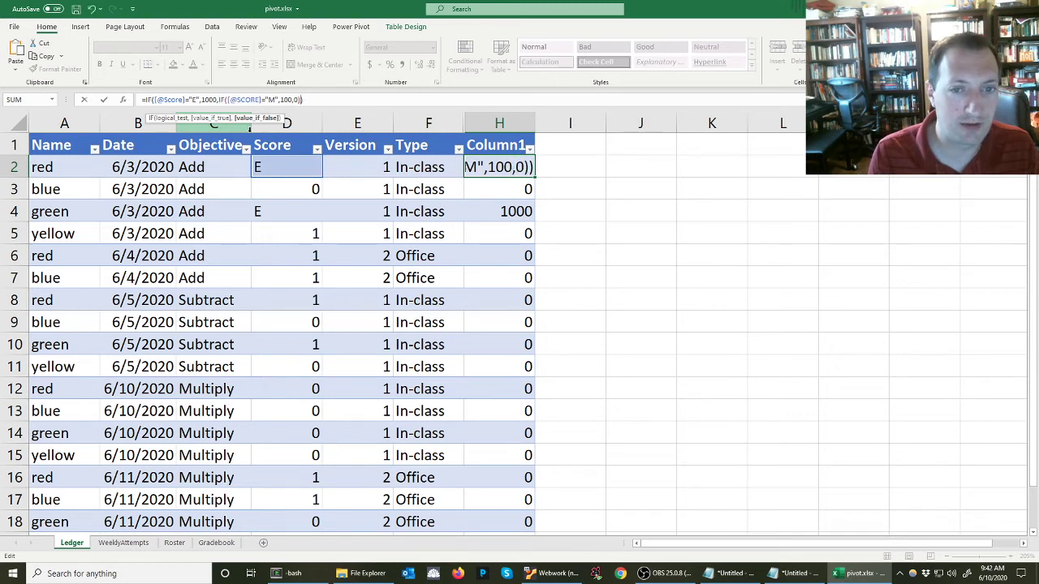
{"action": "key", "text": "Return"}
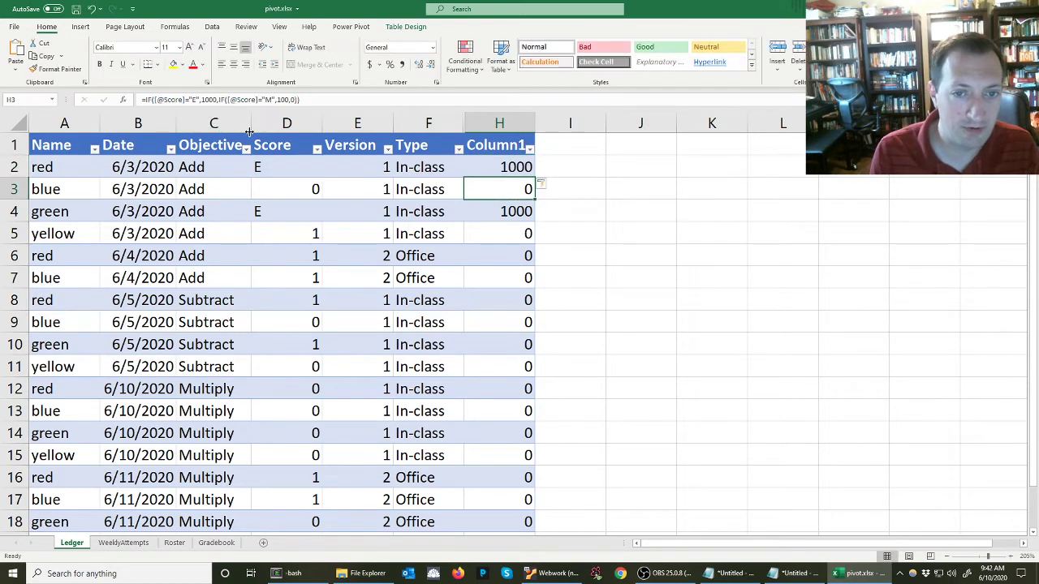
Inspect the computed codes down column H
{"action": "left_click", "coordinate": [504, 173]}
{"action": "left_click", "coordinate": [519, 188]}
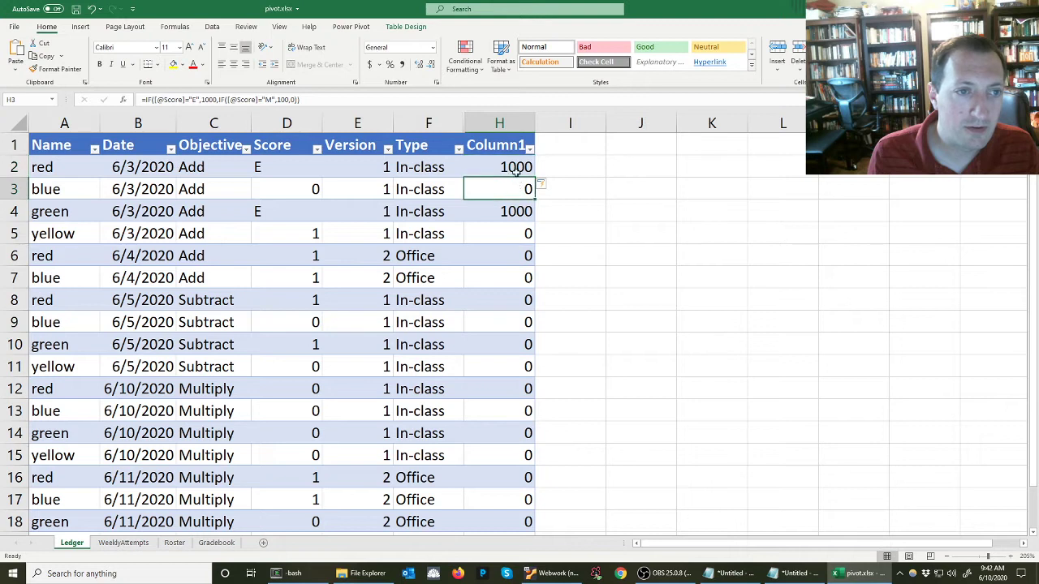
{"action": "left_click", "coordinate": [522, 207]}
{"action": "left_click", "coordinate": [512, 286]}
{"action": "left_click", "coordinate": [512, 398]}
{"action": "left_click", "coordinate": [503, 452]}
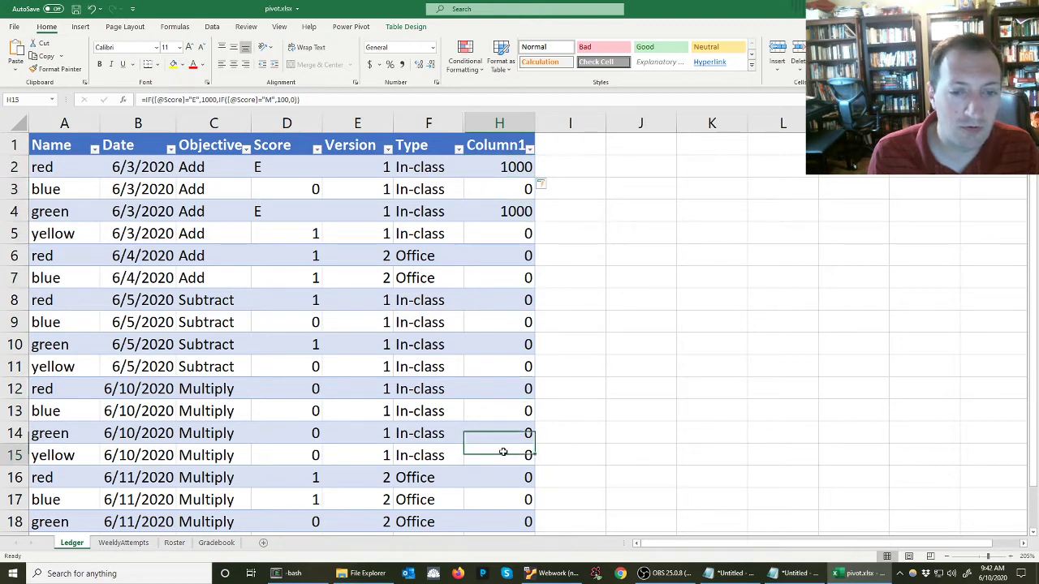
{"action": "left_click_drag", "start_coordinate": [500, 473], "coordinate": [498, 459]}
{"action": "left_click", "coordinate": [487, 172]}
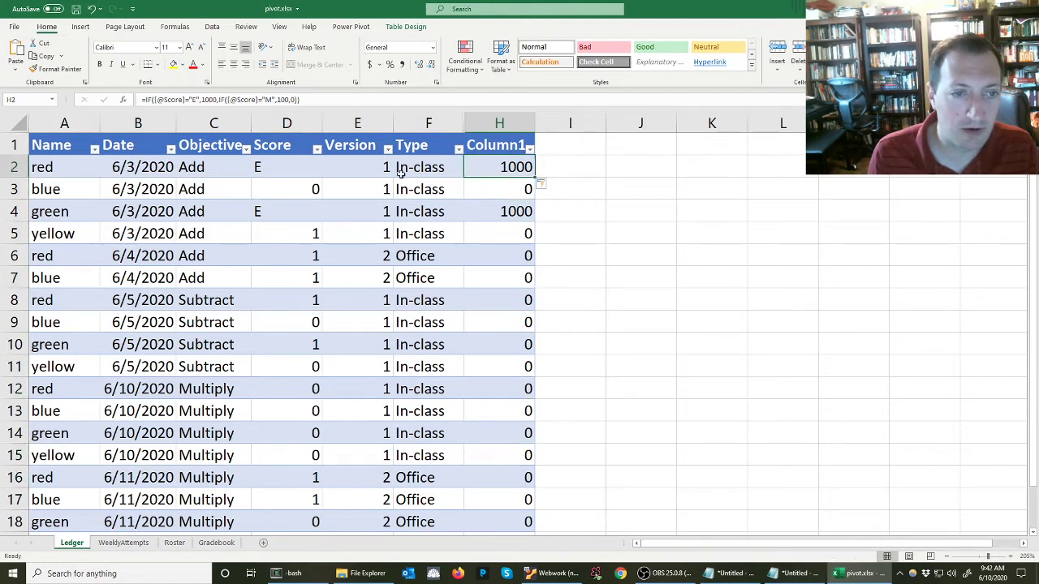
Set the Score values in D5 and D6 to M to test the formula
{"action": "left_click", "coordinate": [297, 228]}
{"action": "type", "text": "M"}
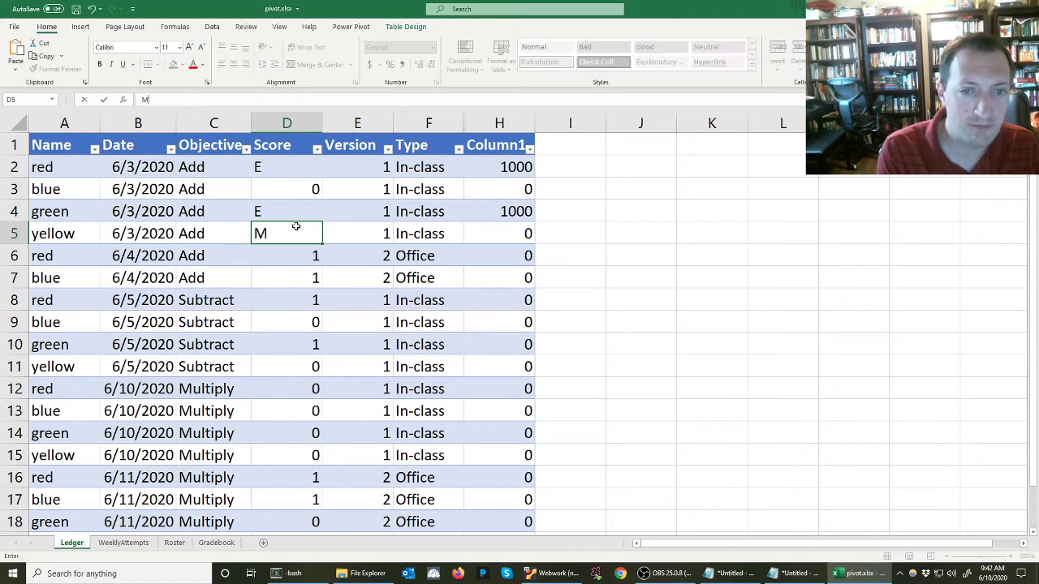
{"action": "key", "text": "Return"}
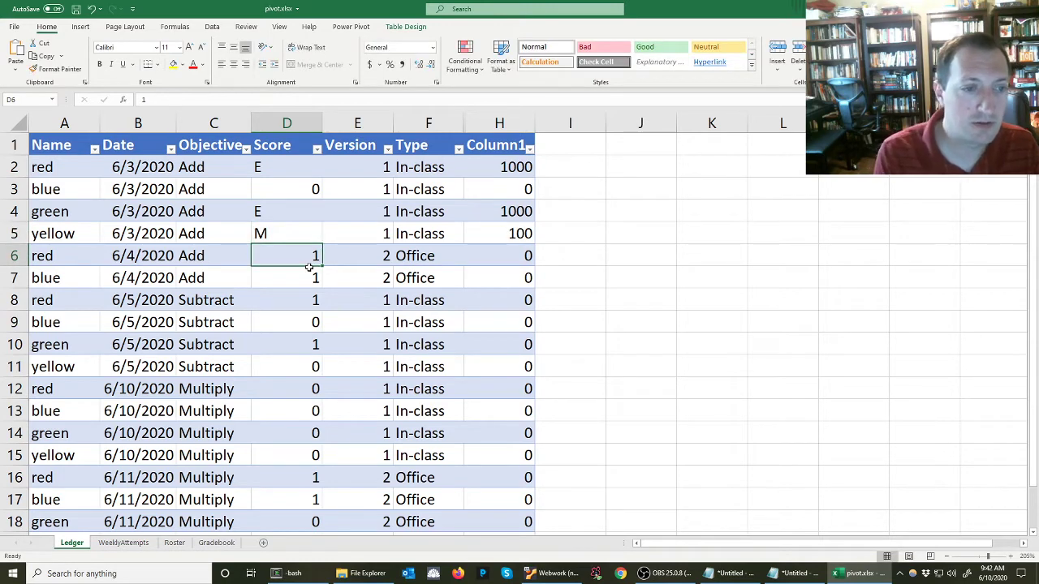
{"action": "type", "text": "M"}
{"action": "key", "text": "Return"}
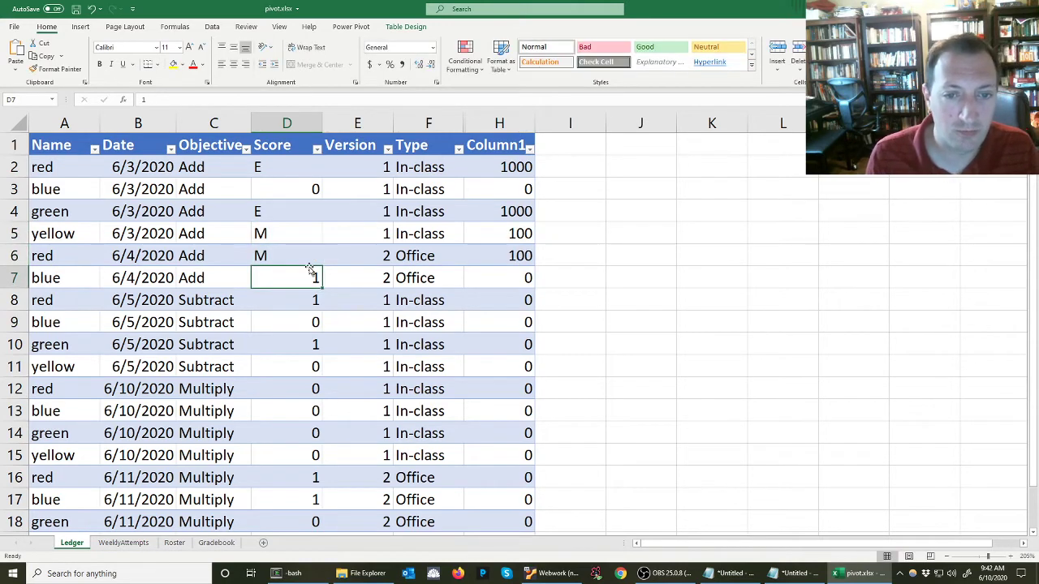
{"action": "key", "text": "alt+Tab"}
{"action": "left_click", "coordinate": [573, 260]}
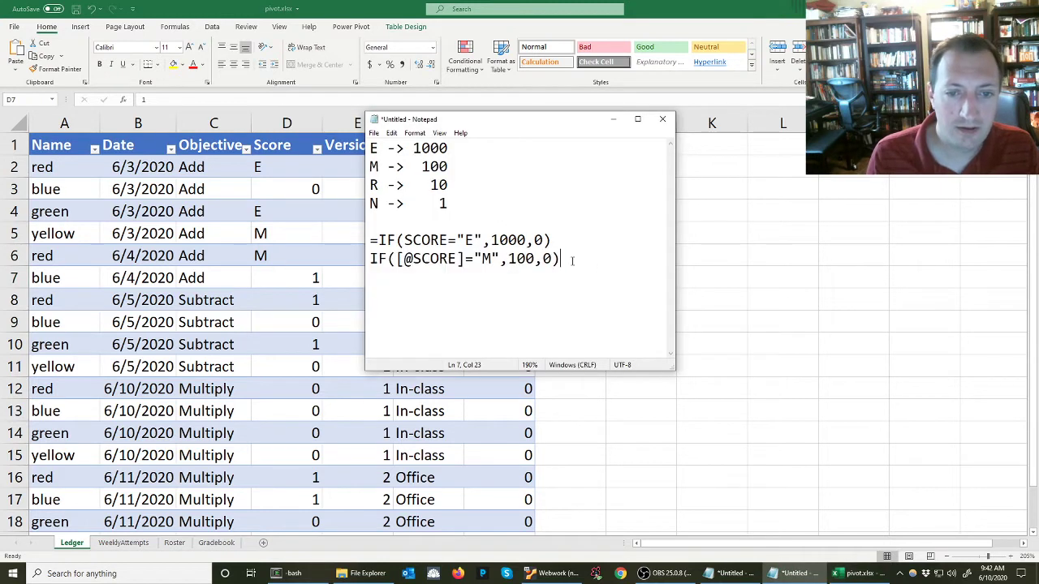
{"action": "key", "text": "Return"}
{"action": "type", "text": "IF"}
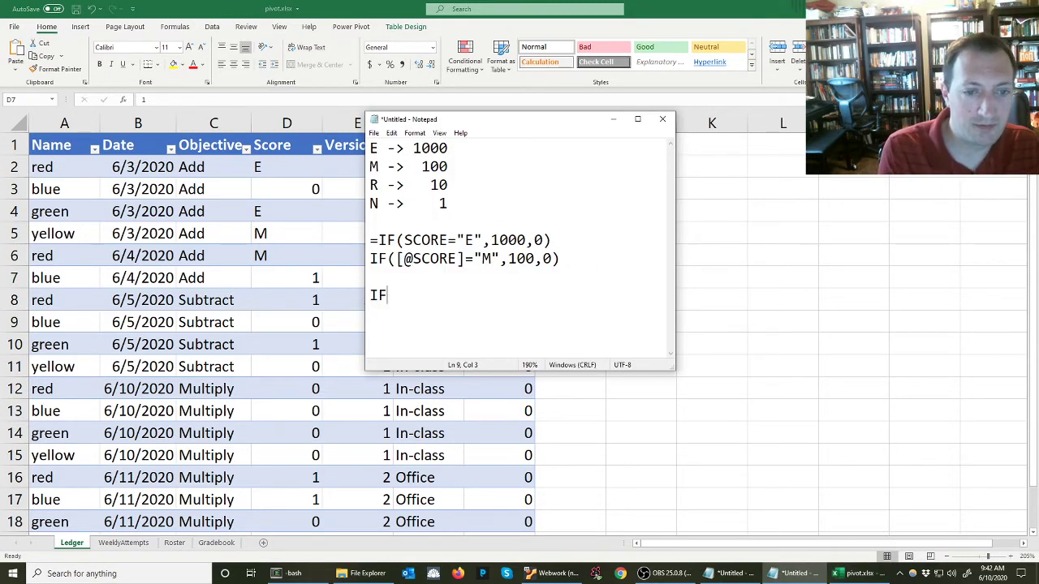
{"action": "key", "text": "Up"}
{"action": "key", "text": "Up"}
{"action": "key", "text": "shift+End"}
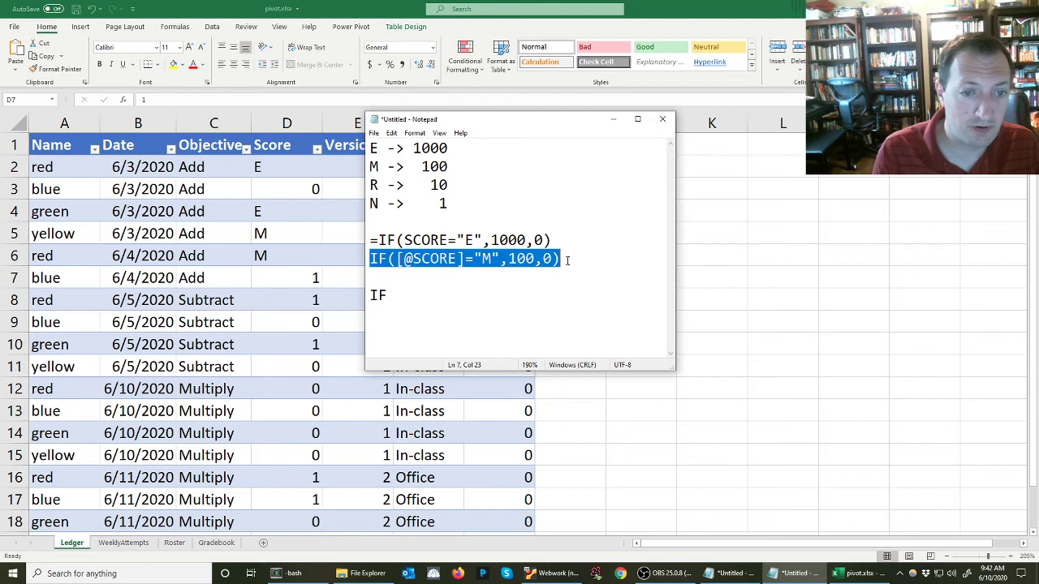
{"action": "key", "text": "ctrl+c"}
{"action": "key", "text": "Down"}
{"action": "key", "text": "ctrl+v"}
{"action": "key", "text": "Left"}
{"action": "key", "text": "Left"}
{"action": "key", "text": "Left"}
{"action": "key", "text": "Left"}
{"action": "key", "text": "Left"}
{"action": "key", "text": "Left"}
{"action": "key", "text": "Left"}
{"action": "key", "text": "Left"}
{"action": "key", "text": "Left"}
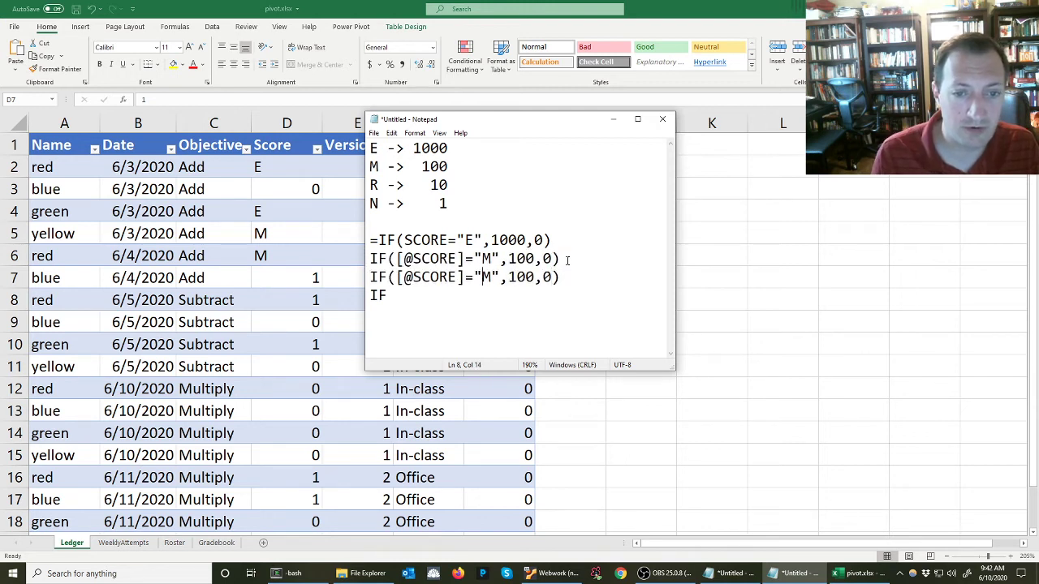
{"action": "key", "text": "shift+Right"}
{"action": "type", "text": "r"}
{"action": "key", "text": "BackSpace"}
{"action": "type", "text": "R"}
{"action": "key", "text": "Right"}
{"action": "key", "text": "Right"}
{"action": "key", "text": "Right"}
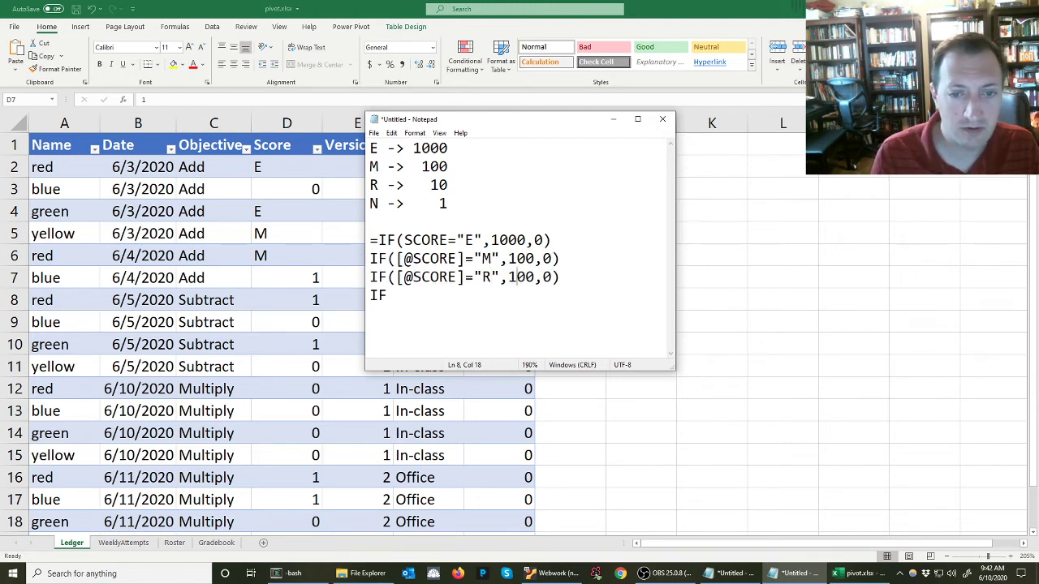
{"action": "key", "text": "Right"}
{"action": "key", "text": "shift+Right"}
{"action": "key", "text": "Delete"}
{"action": "key", "text": "End"}
{"action": "key", "text": "shift+Home"}
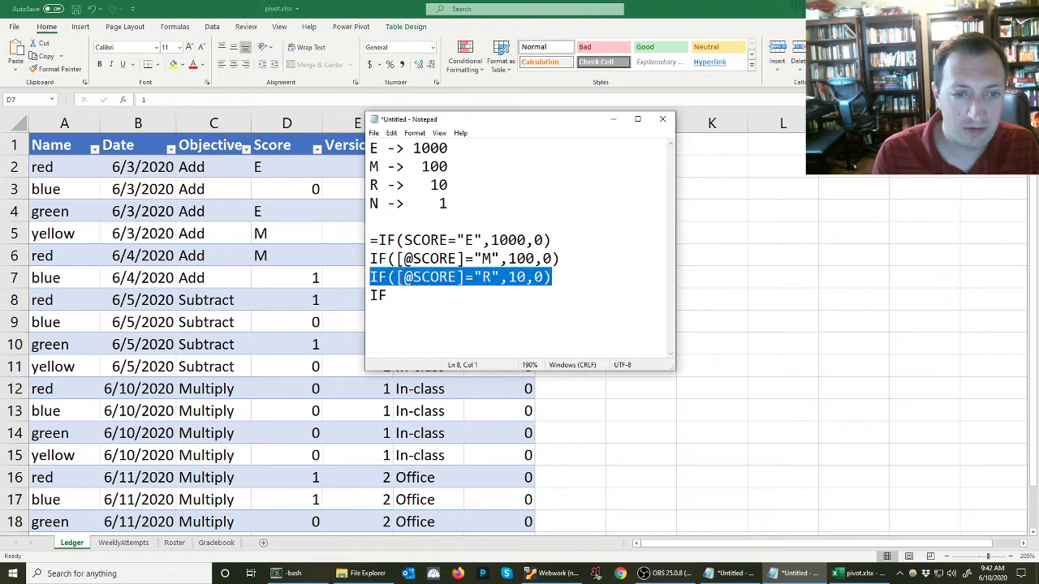
{"action": "key", "text": "ctrl+c"}
{"action": "key", "text": "End"}
{"action": "key", "text": "Return"}
{"action": "key", "text": "ctrl+v"}
{"action": "key", "text": "Left"}
{"action": "key", "text": "Left"}
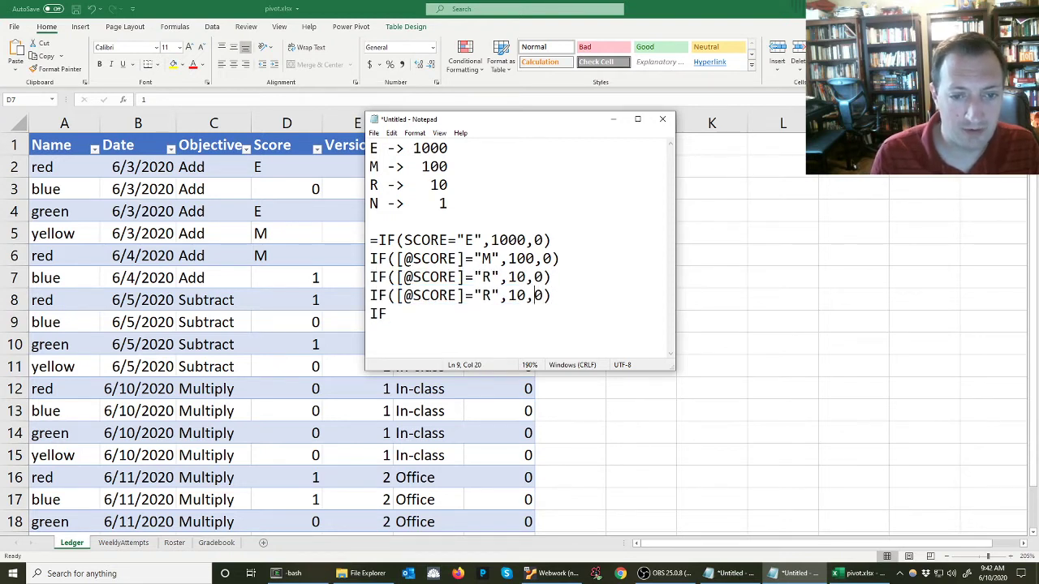
{"action": "key", "text": "Left"}
{"action": "key", "text": "Left"}
{"action": "key", "text": "Left"}
{"action": "key", "text": "Left"}
{"action": "key", "text": "Left"}
{"action": "key", "text": "shift+Left"}
{"action": "type", "text": "N"}
{"action": "key", "text": "Right"}
{"action": "key", "text": "Right"}
{"action": "key", "text": "Right"}
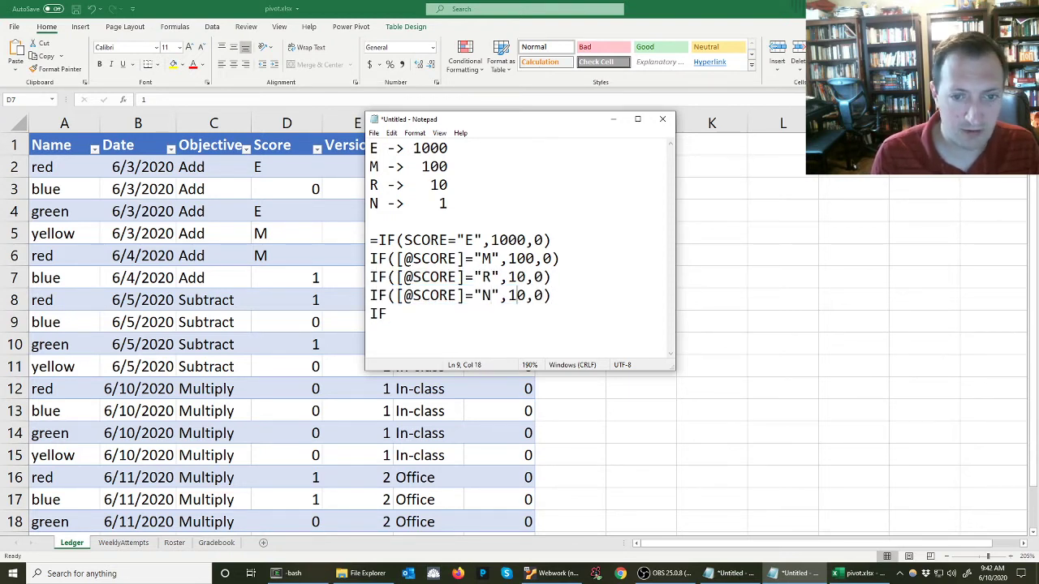
{"action": "key", "text": "Delete"}
{"action": "left_click_drag", "start_coordinate": [551, 277], "coordinate": [362, 274]}
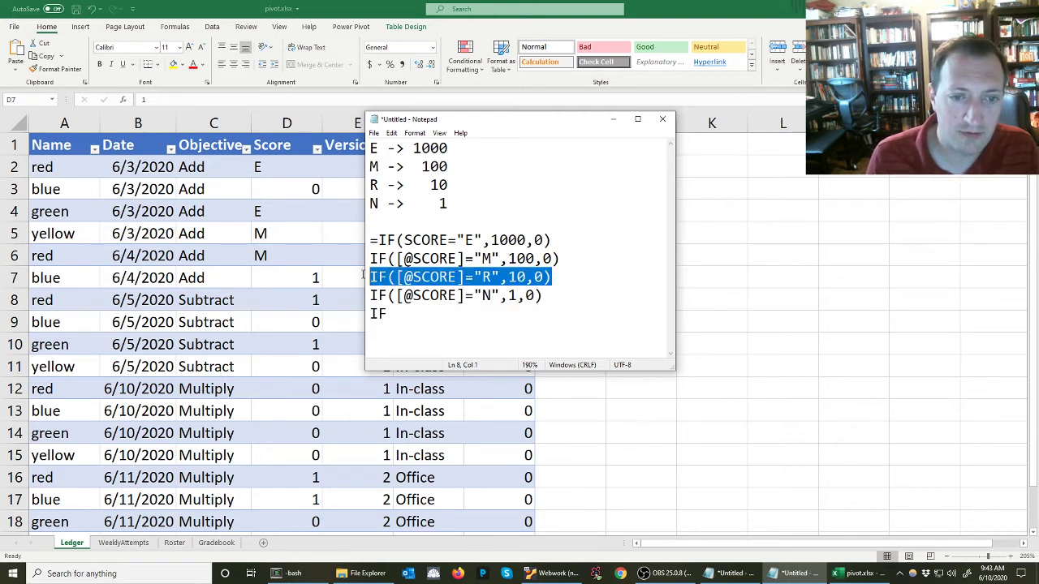
{"action": "left_click", "coordinate": [444, 22]}
{"action": "left_click", "coordinate": [505, 168]}
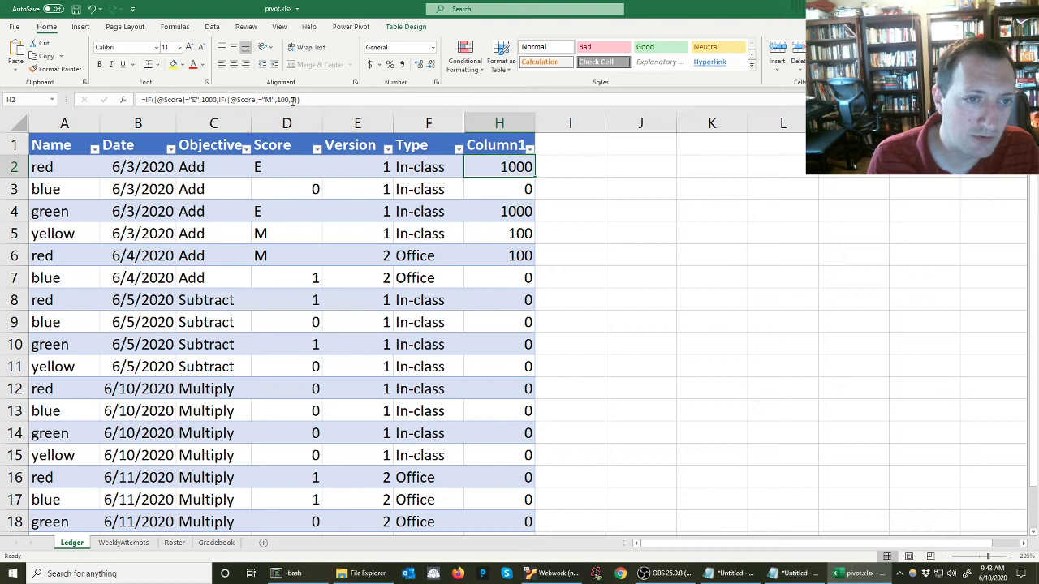
{"action": "left_click", "coordinate": [293, 99]}
{"action": "double_click", "coordinate": [293, 99]}
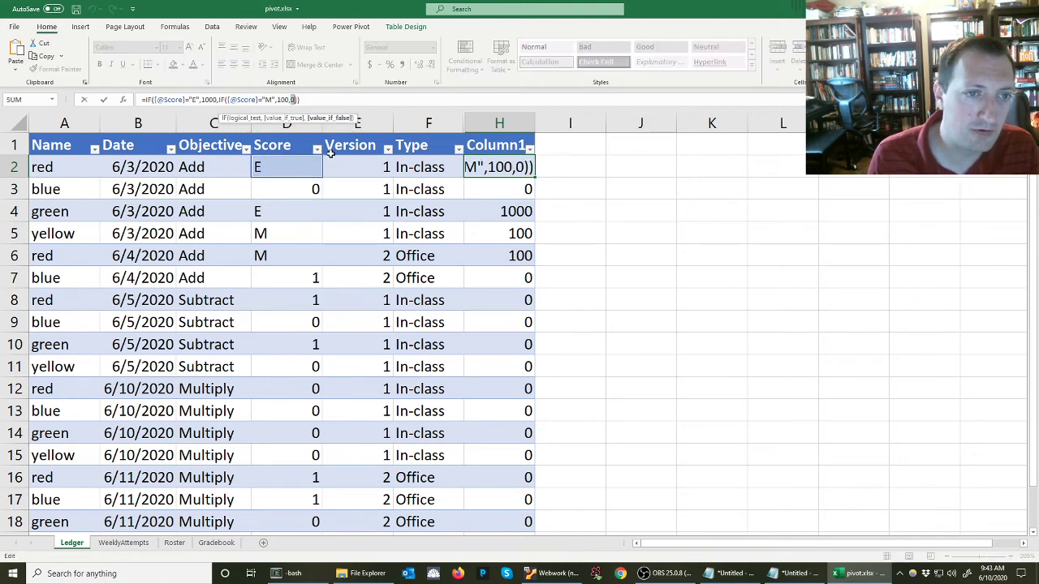
{"action": "key", "text": "ctrl+v"}
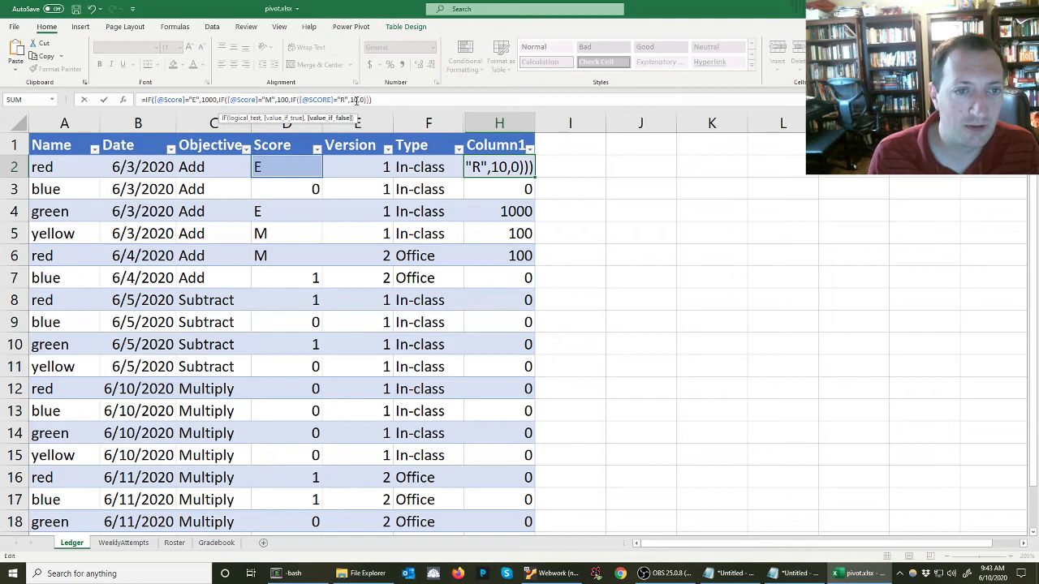
{"action": "left_click", "coordinate": [795, 574]}
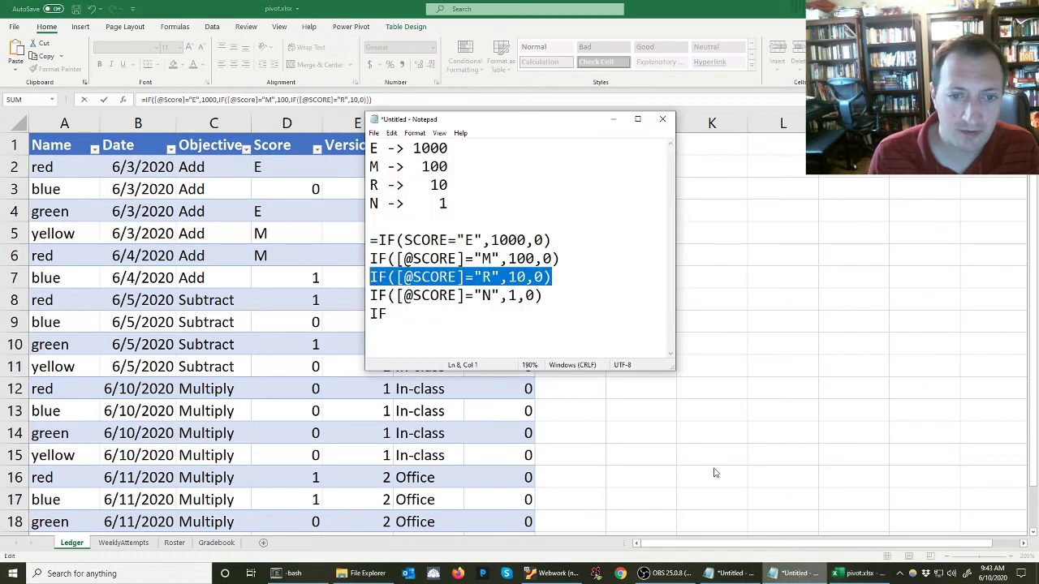
{"action": "left_click_drag", "start_coordinate": [549, 293], "coordinate": [349, 294]}
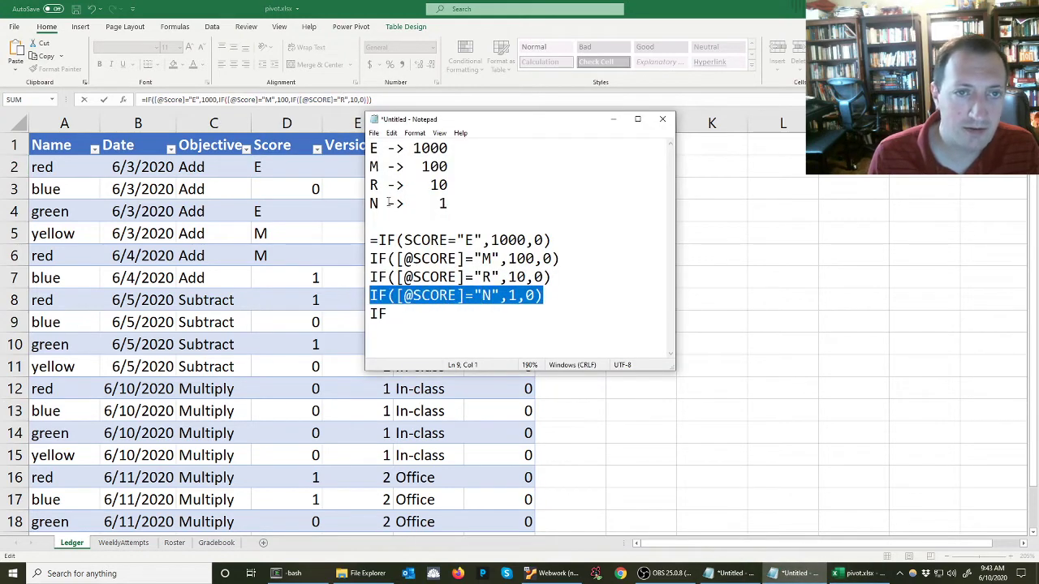
{"action": "left_click", "coordinate": [372, 35]}
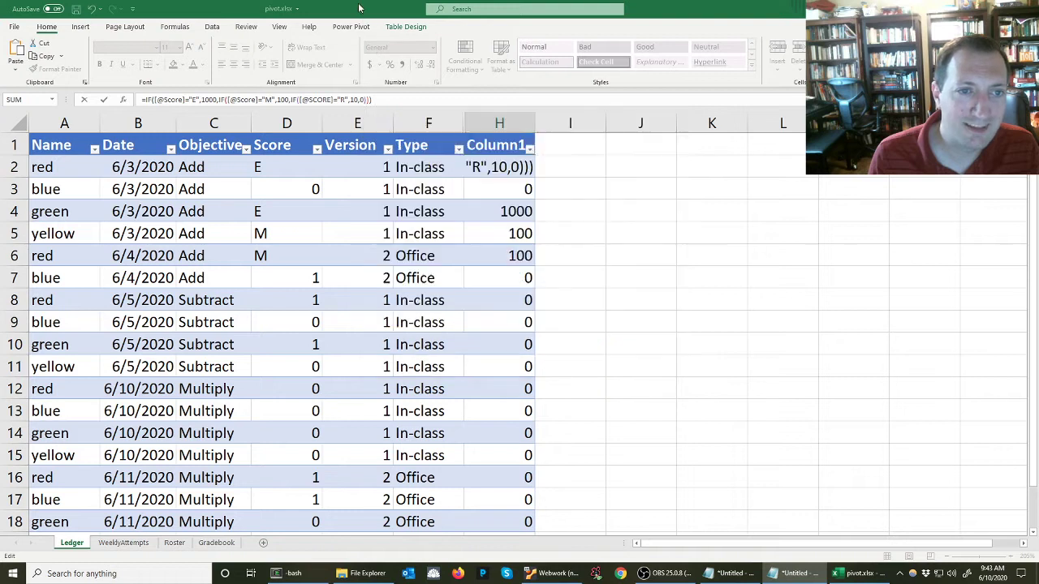
{"action": "double_click", "coordinate": [363, 99]}
{"action": "key", "text": "ctrl+v"}
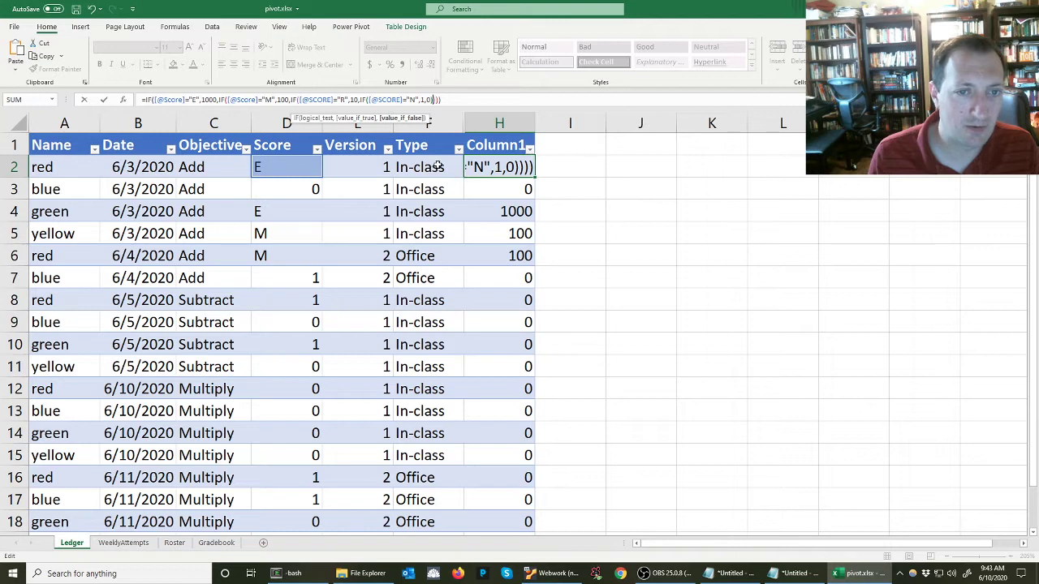
{"action": "left_click", "coordinate": [492, 193]}
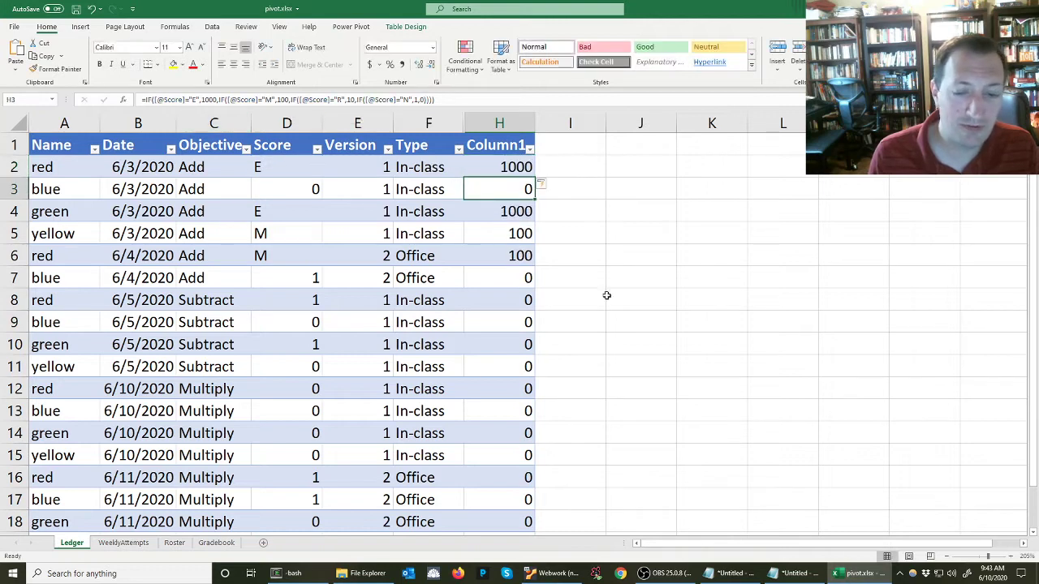
In the notes, remove the trailing 0) from the E, M and R formula lines
{"action": "left_click", "coordinate": [789, 574]}
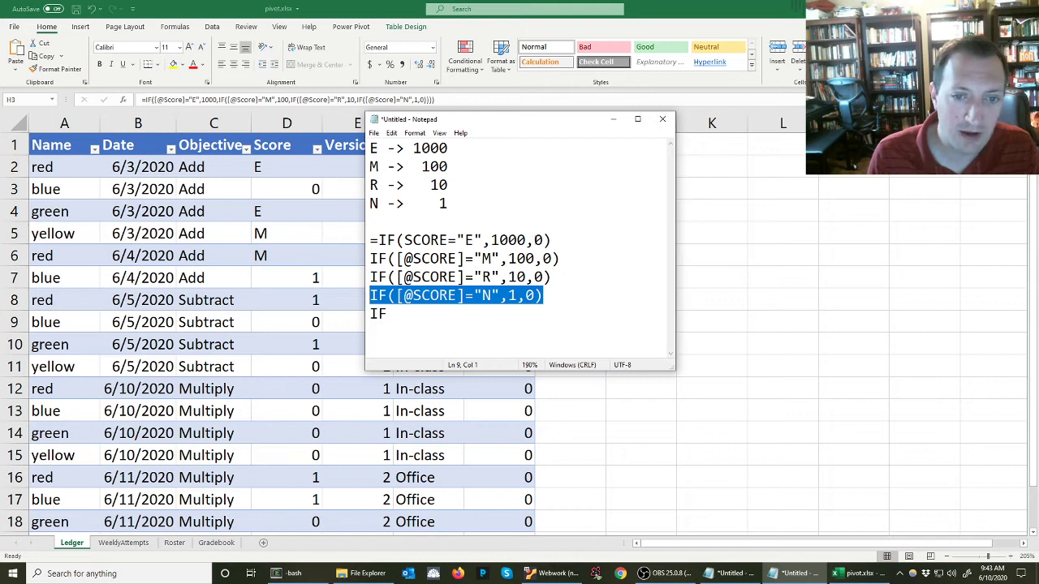
{"action": "left_click_drag", "start_coordinate": [535, 240], "coordinate": [543, 241]}
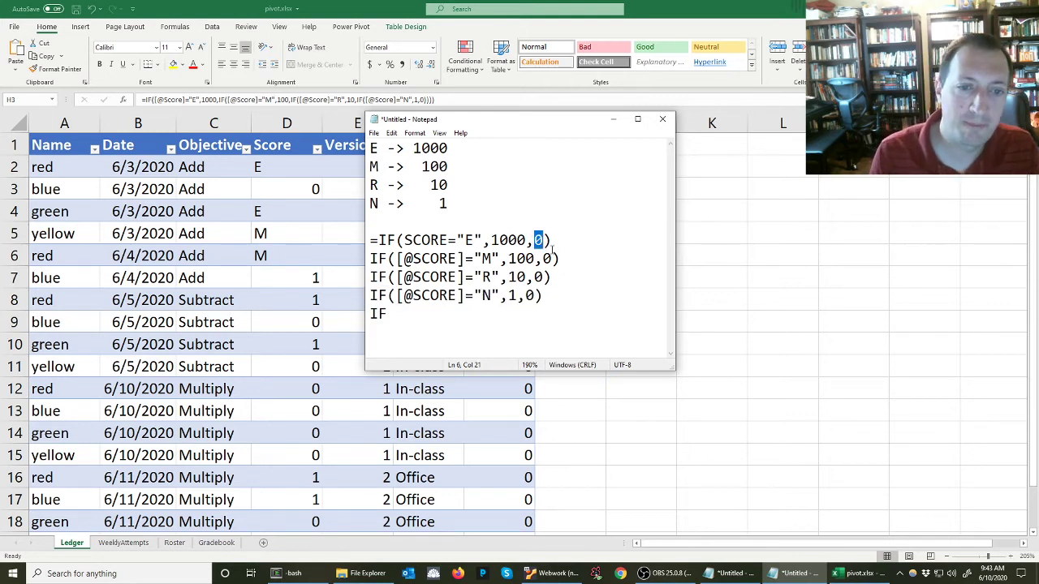
{"action": "key", "text": "Left"}
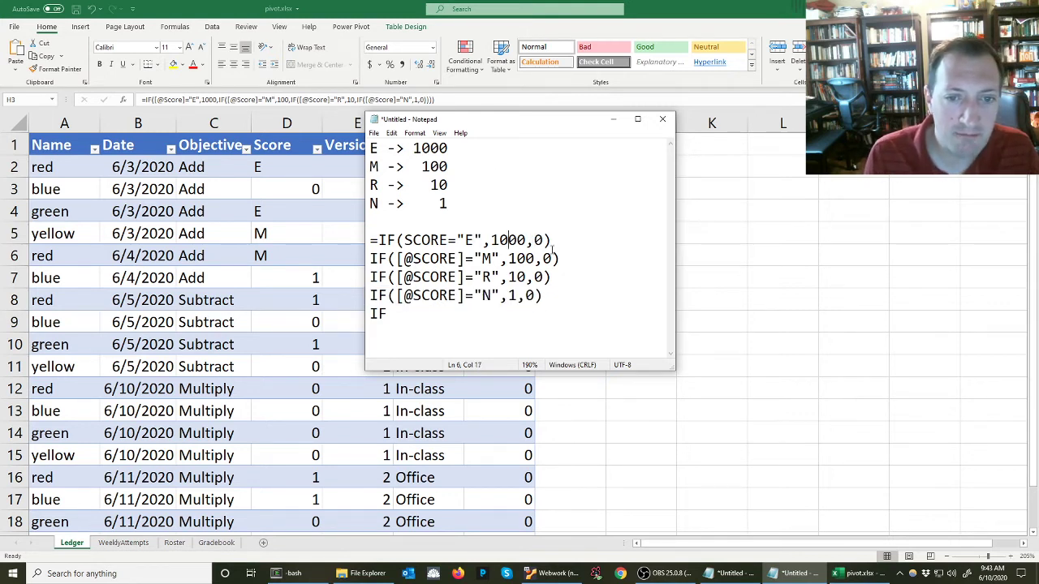
{"action": "key", "text": "shift+Right"}
{"action": "key", "text": "shift+Right"}
{"action": "key", "text": "shift+Left"}
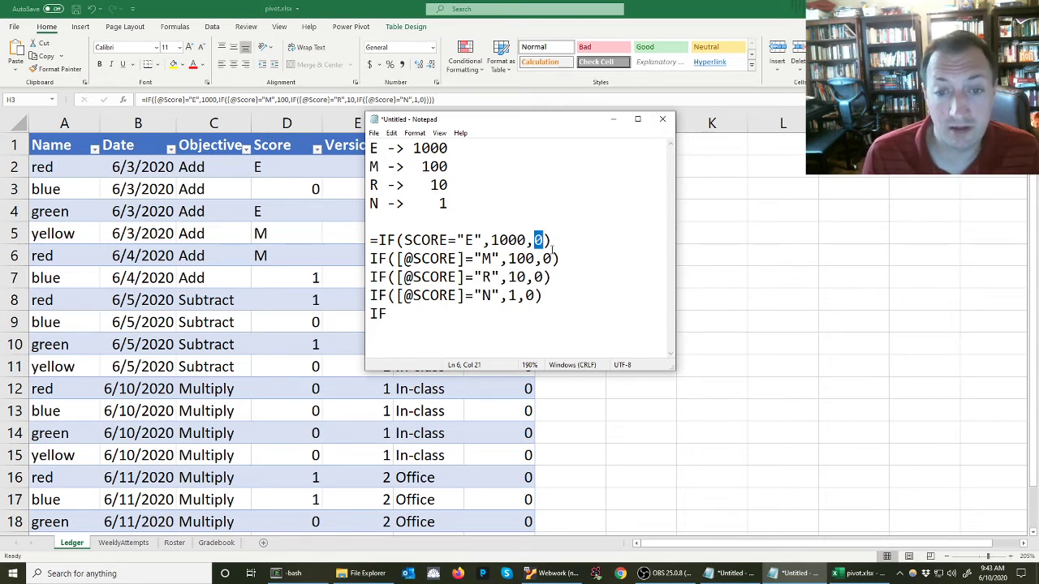
{"action": "key", "text": "shift+Right"}
{"action": "key", "text": "Delete"}
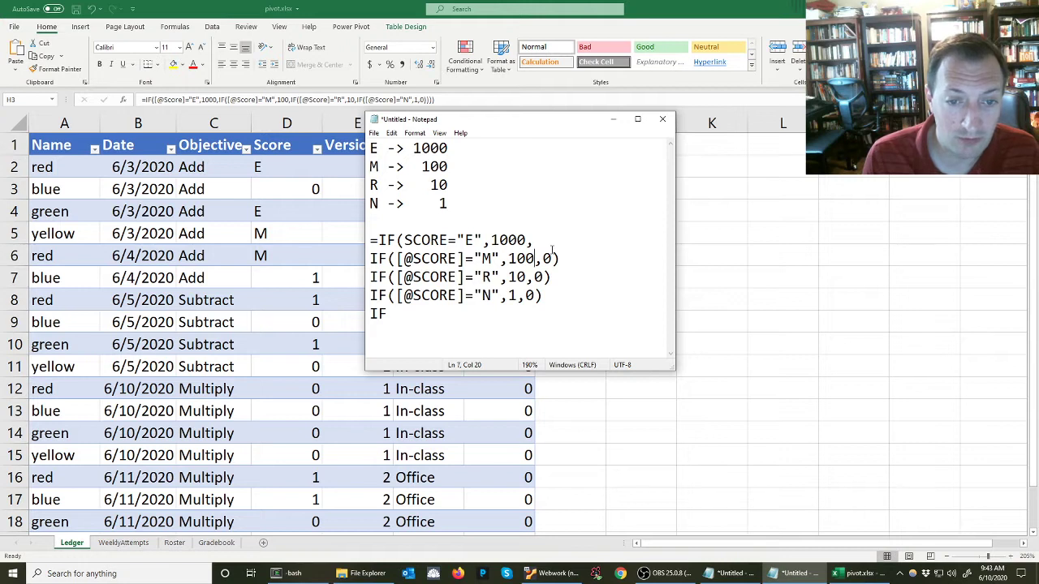
{"action": "key", "text": "Home"}
{"action": "key", "text": "Right"}
{"action": "key", "text": "Right"}
{"action": "key", "text": "Right"}
{"action": "key", "text": "Right"}
{"action": "key", "text": "Right"}
{"action": "key", "text": "Right"}
{"action": "key", "text": "Right"}
{"action": "key", "text": "Right"}
{"action": "key", "text": "Right"}
{"action": "key", "text": "Right"}
{"action": "key", "text": "Right"}
{"action": "key", "text": "Right"}
{"action": "key", "text": "Right"}
{"action": "key", "text": "Right"}
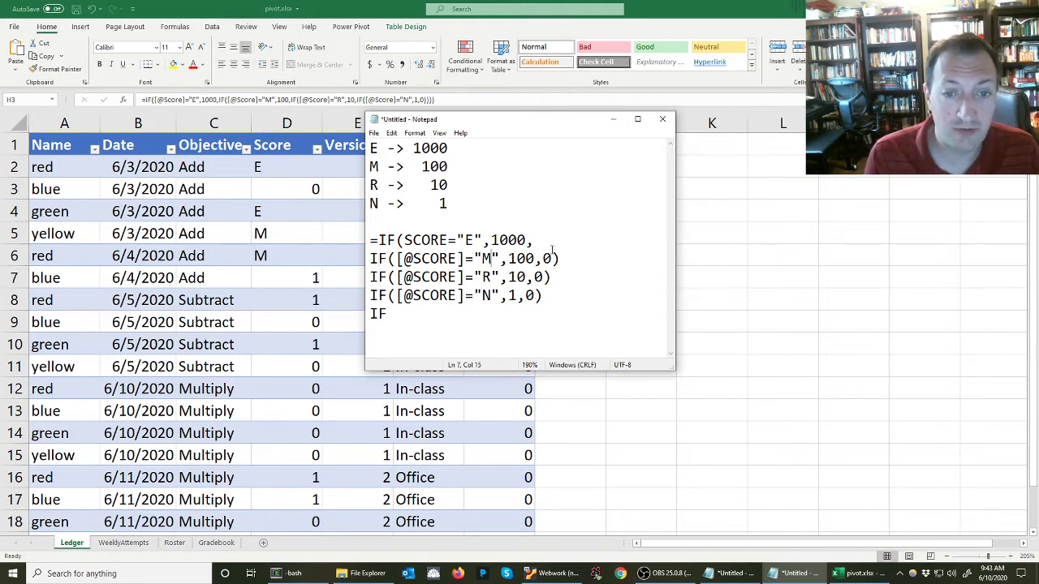
{"action": "key", "text": "Right"}
{"action": "key", "text": "Right"}
{"action": "key", "text": "Right"}
{"action": "key", "text": "Right"}
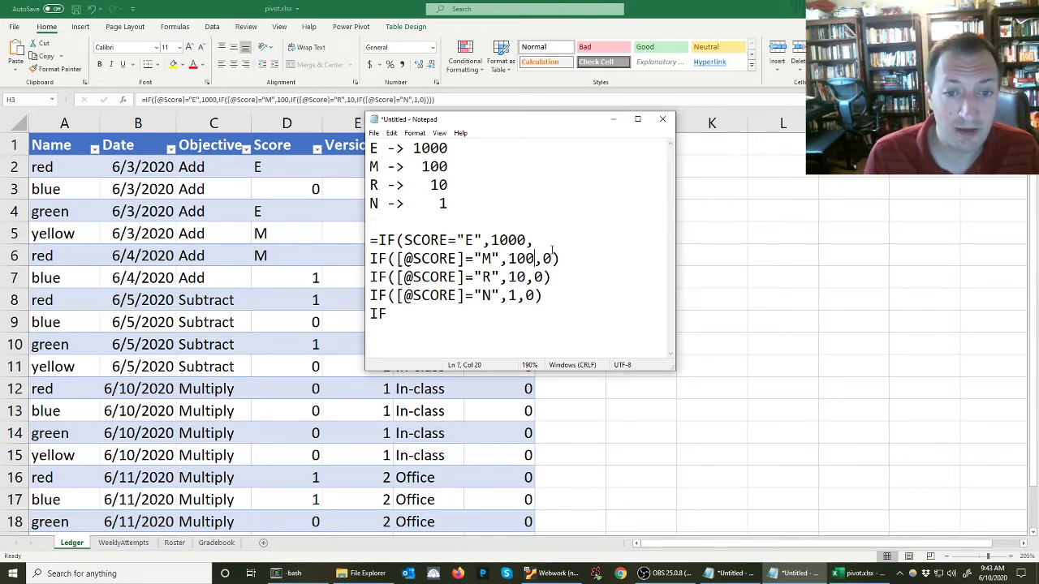
{"action": "key", "text": "shift+Right"}
{"action": "key", "text": "shift+Right"}
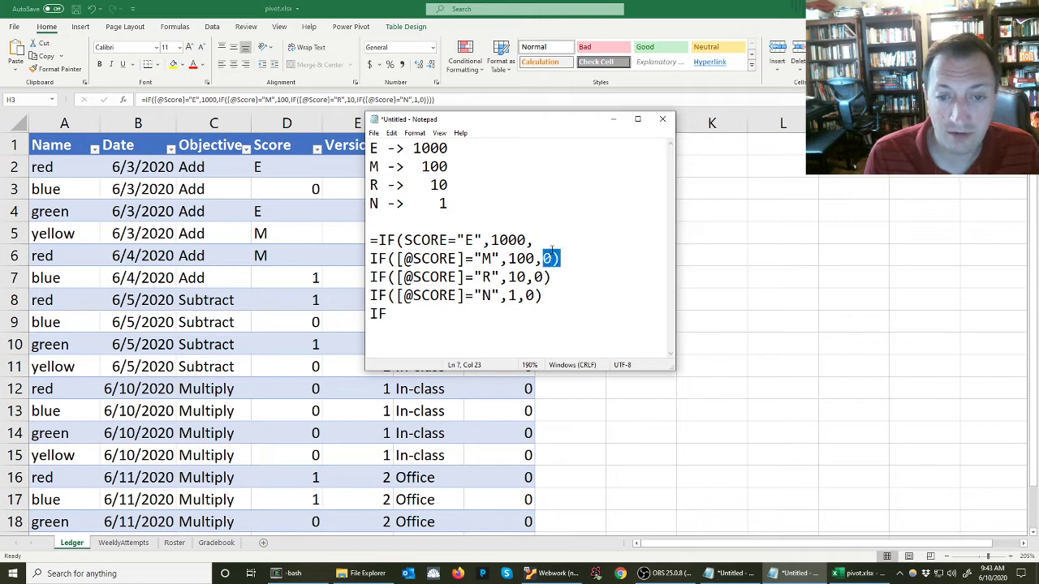
{"action": "key", "text": "Delete"}
{"action": "key", "text": "Right"}
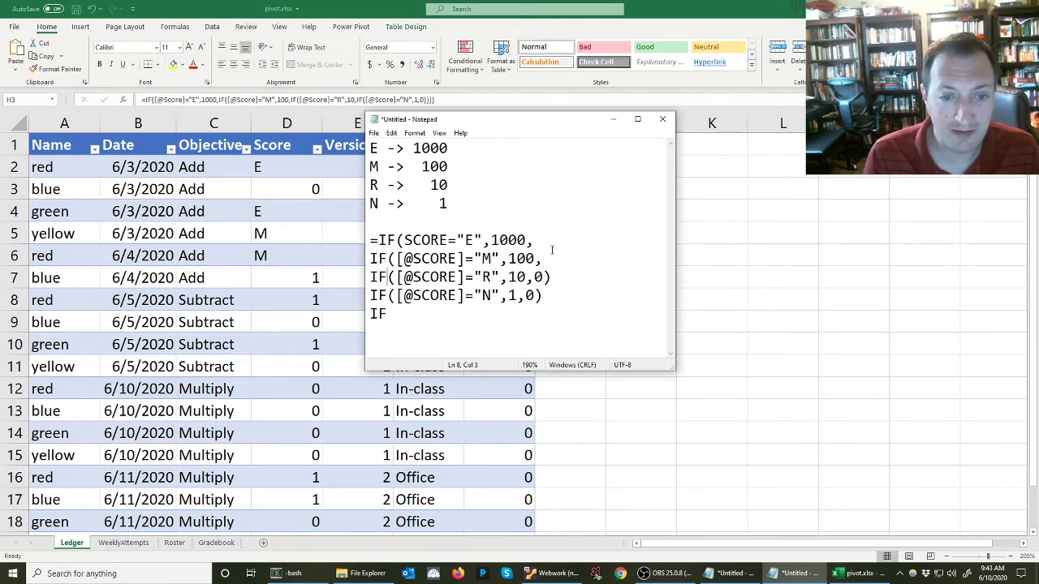
{"action": "key", "text": "Right"}
{"action": "key", "text": "Right"}
{"action": "key", "text": "Right"}
{"action": "key", "text": "Right"}
{"action": "key", "text": "Right"}
{"action": "key", "text": "Right"}
{"action": "key", "text": "Right"}
{"action": "key", "text": "Right"}
{"action": "key", "text": "Right"}
{"action": "key", "text": "Right"}
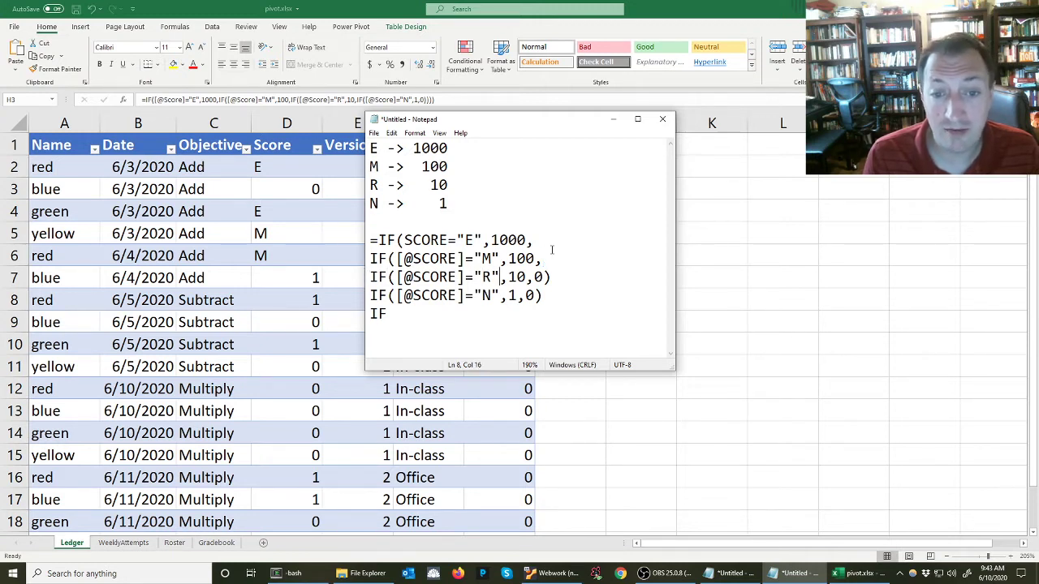
{"action": "key", "text": "Right"}
{"action": "key", "text": "Right"}
{"action": "key", "text": "Right"}
{"action": "key", "text": "Right"}
{"action": "key", "text": "Right"}
{"action": "key", "text": "shift+Right"}
{"action": "key", "text": "shift+Right"}
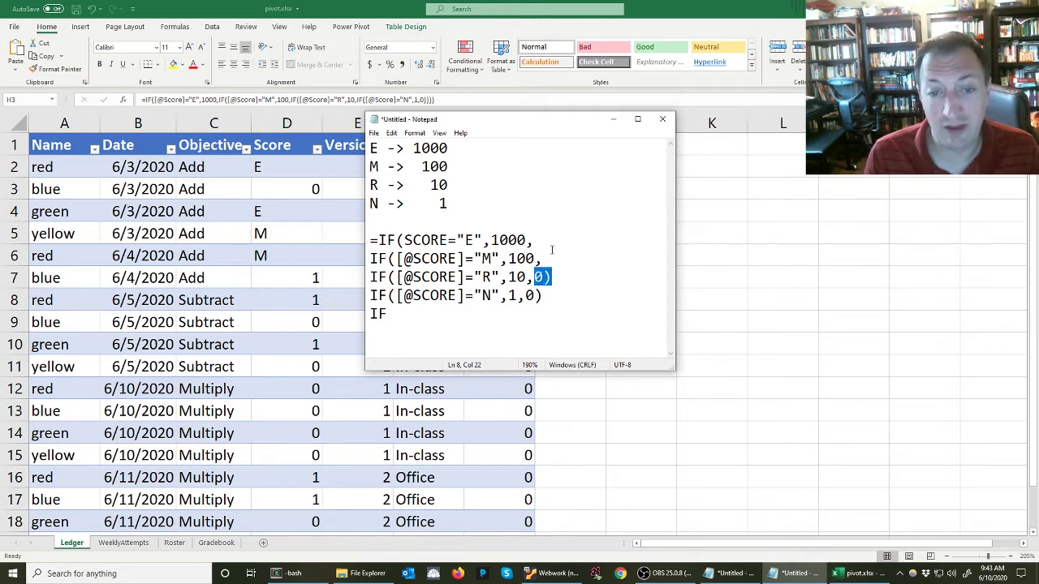
{"action": "key", "text": "Delete"}
{"action": "key", "text": "Right"}
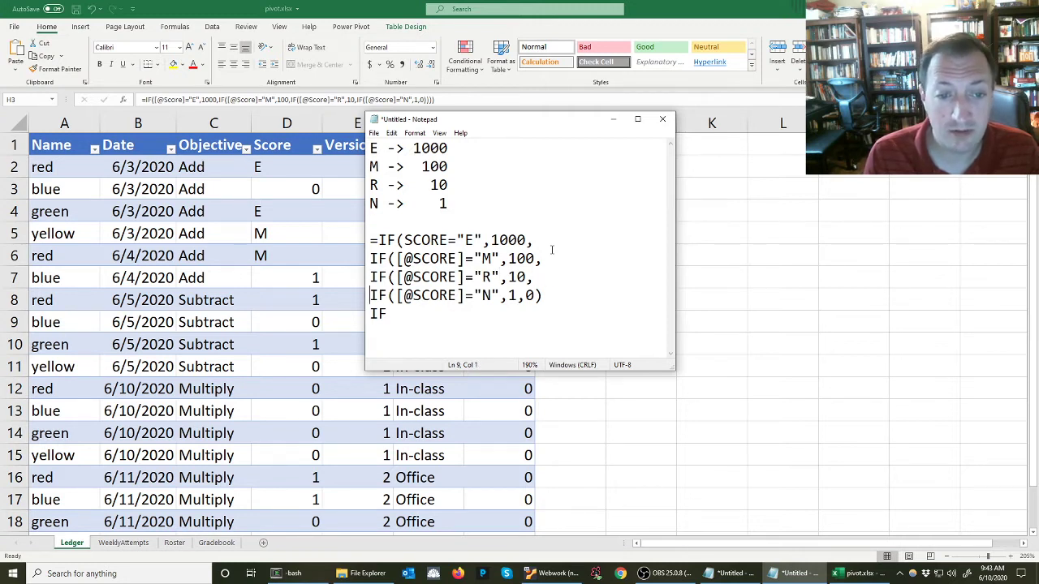
In the notes, join the four nested IF lines into one continuous formula line
{"action": "key", "text": "Right"}
{"action": "key", "text": "Right"}
{"action": "key", "text": "Right"}
{"action": "key", "text": "Right"}
{"action": "key", "text": "Right"}
{"action": "key", "text": "Right"}
{"action": "key", "text": "Right"}
{"action": "key", "text": "Right"}
{"action": "key", "text": "Right"}
{"action": "key", "text": "Right"}
{"action": "key", "text": "Right"}
{"action": "key", "text": "Right"}
{"action": "key", "text": "Right"}
{"action": "key", "text": "Right"}
{"action": "key", "text": "Right"}
{"action": "key", "text": "Right"}
{"action": "key", "text": "Right"}
{"action": "key", "text": "Left"}
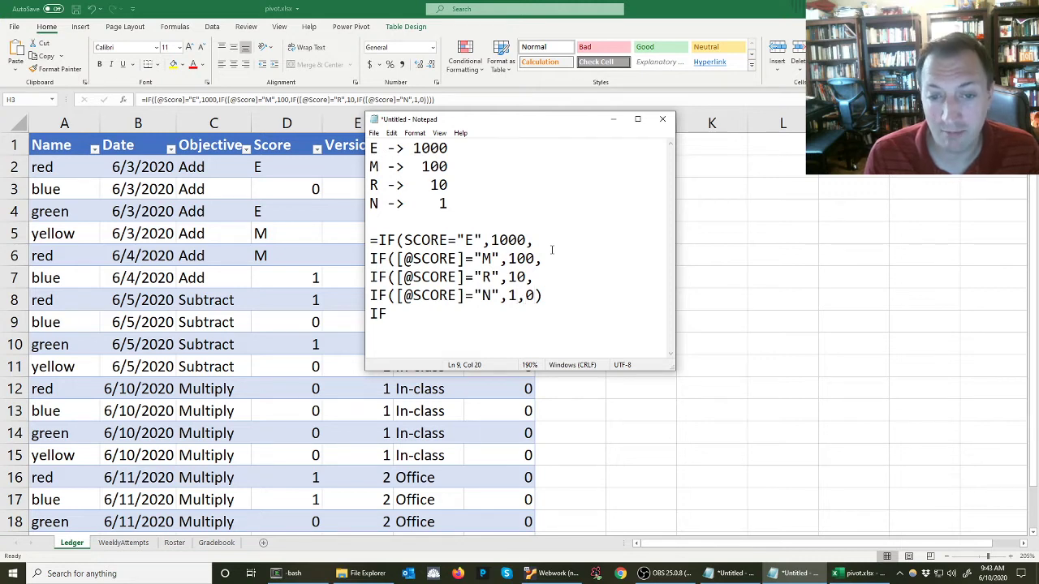
{"action": "key", "text": "Delete"}
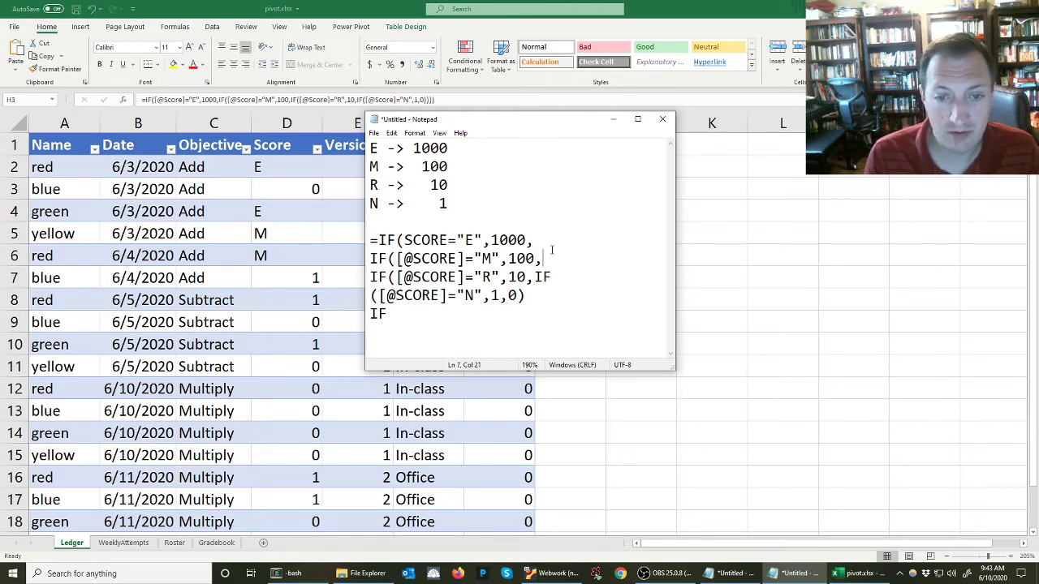
{"action": "key", "text": "Delete"}
{"action": "key", "text": "Delete"}
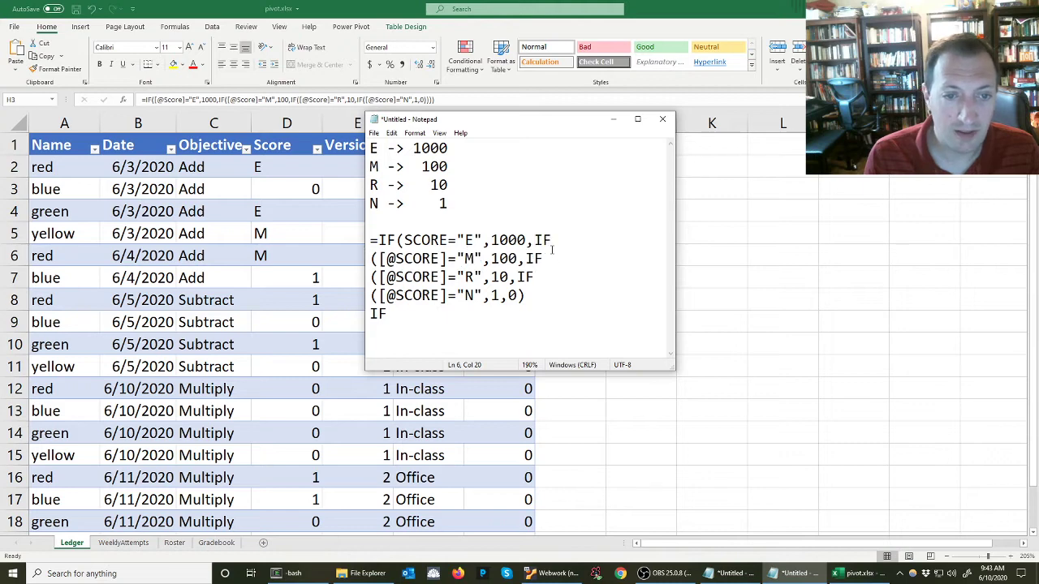
Widen the notes window and delete the leftover IF line below the formula
{"action": "left_click_drag", "start_coordinate": [520, 121], "coordinate": [221, 111]}
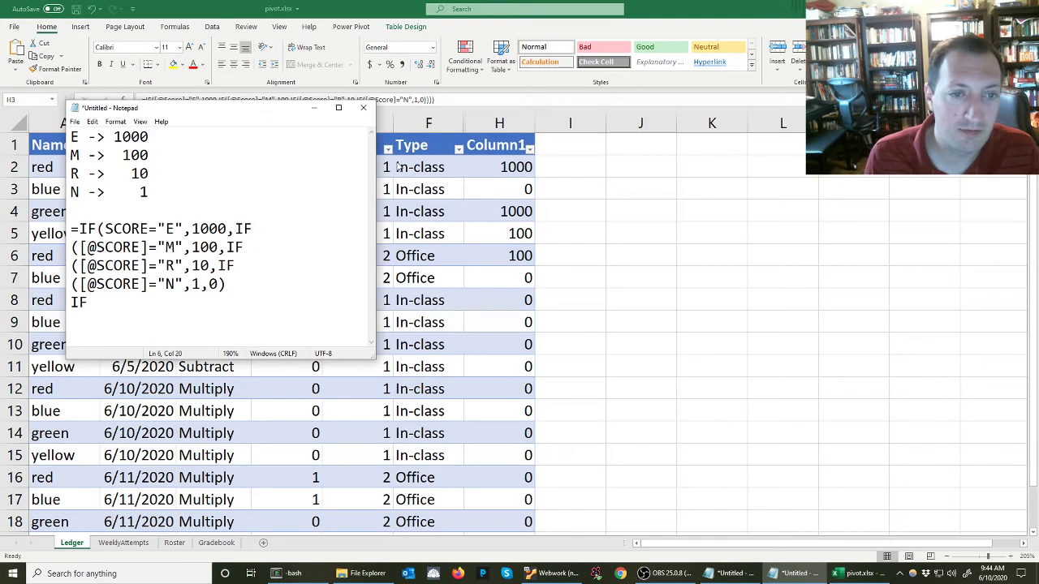
{"action": "left_click_drag", "start_coordinate": [379, 162], "coordinate": [911, 163]}
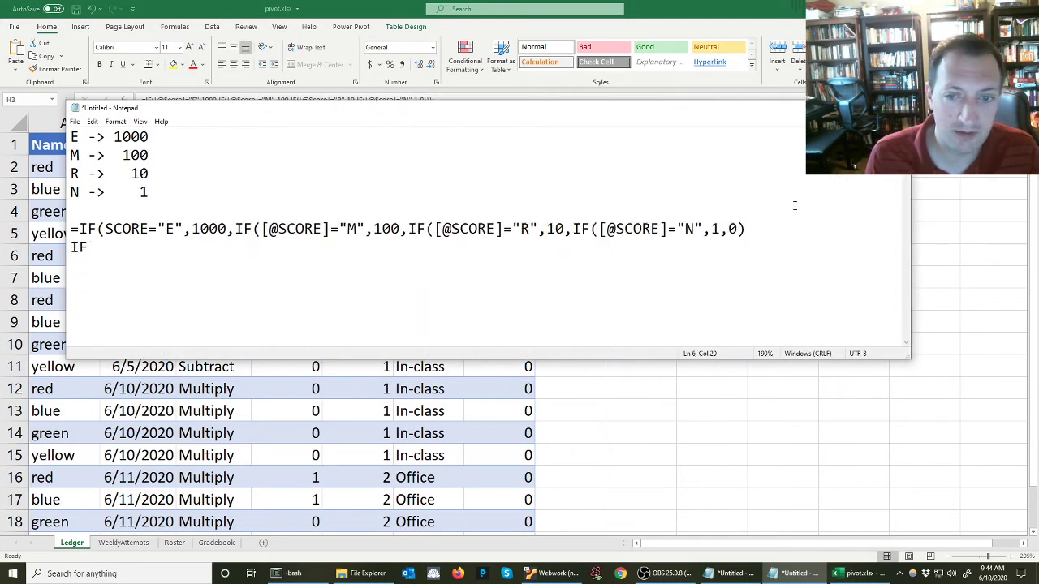
{"action": "left_click_drag", "start_coordinate": [88, 246], "coordinate": [4, 258]}
{"action": "key", "text": "Delete"}
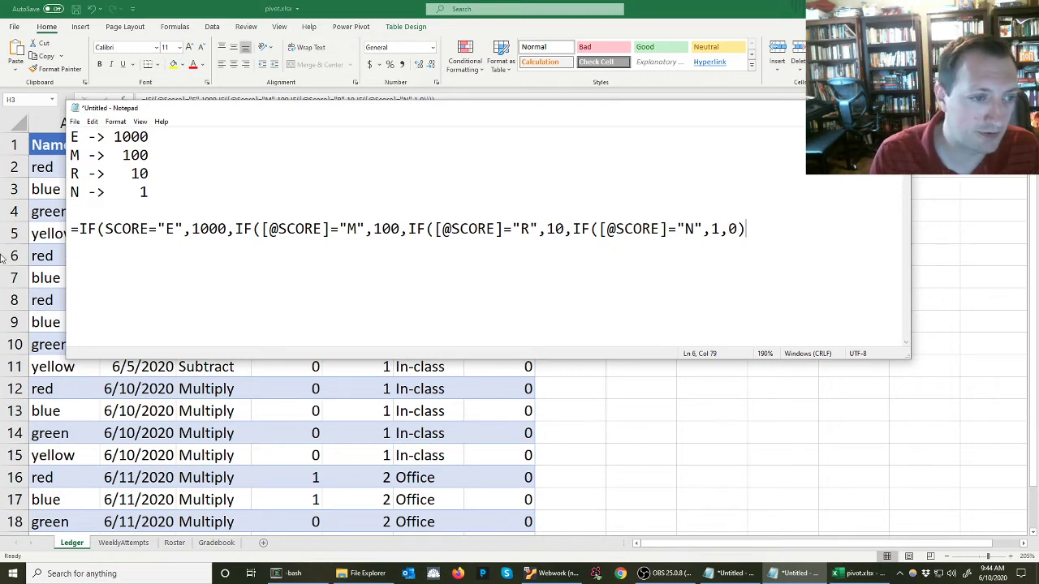
Check the opening parentheses and append three closing parentheses ))) to the end of the combined formula
{"action": "left_click_drag", "start_coordinate": [97, 231], "coordinate": [115, 238]}
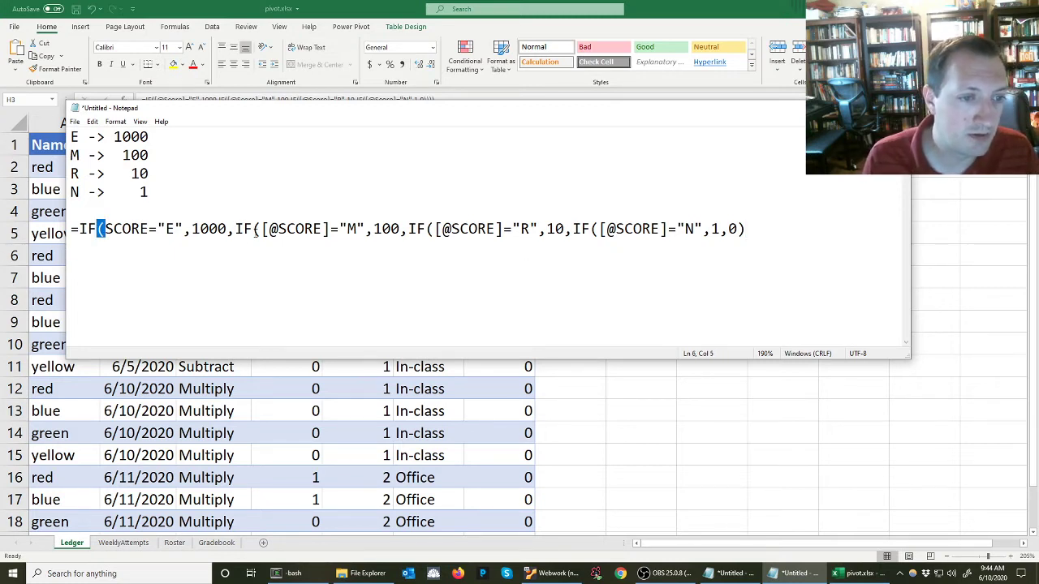
{"action": "left_click_drag", "start_coordinate": [252, 230], "coordinate": [263, 232]}
{"action": "left_click_drag", "start_coordinate": [426, 231], "coordinate": [437, 231]}
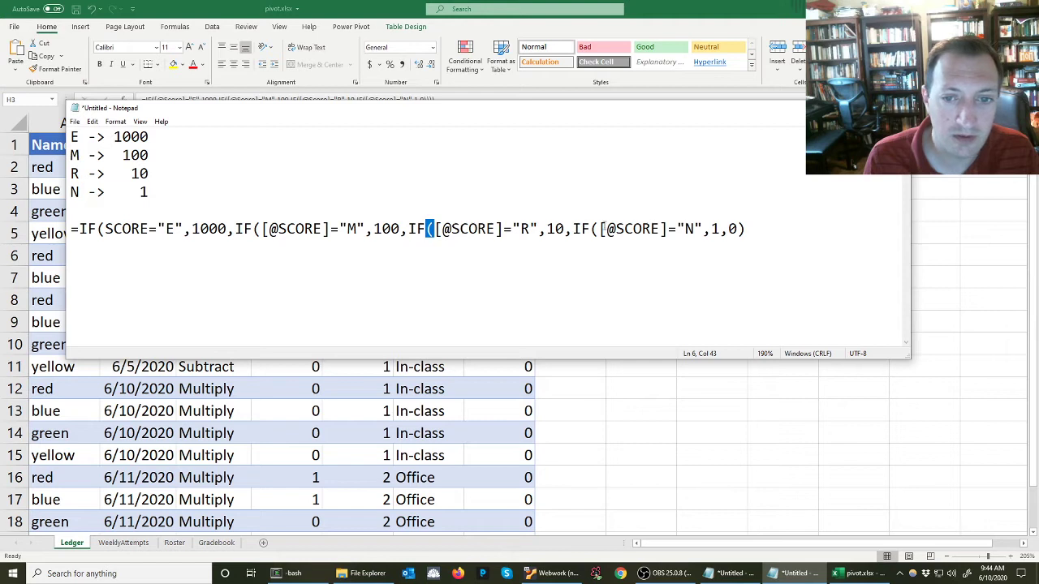
{"action": "left_click_drag", "start_coordinate": [590, 230], "coordinate": [600, 231]}
{"action": "left_click", "coordinate": [752, 228]}
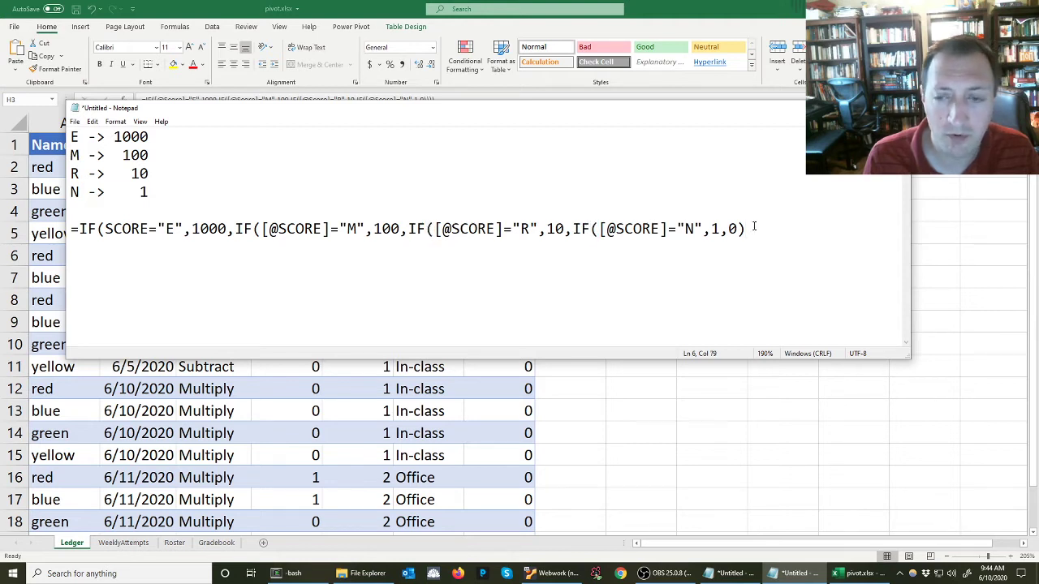
{"action": "type", "text": ")))"}
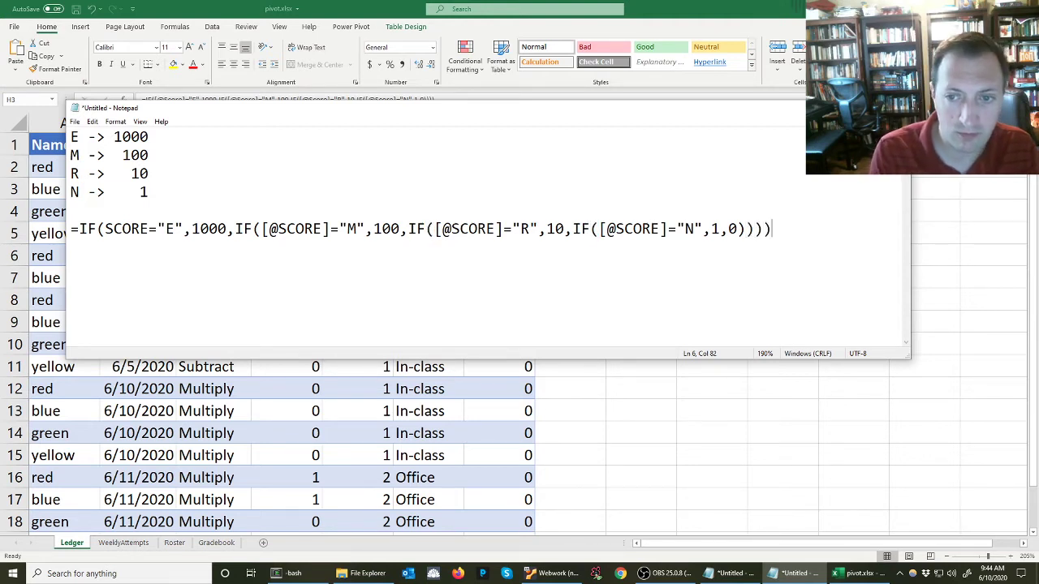
{"action": "key", "text": "shift+Home"}
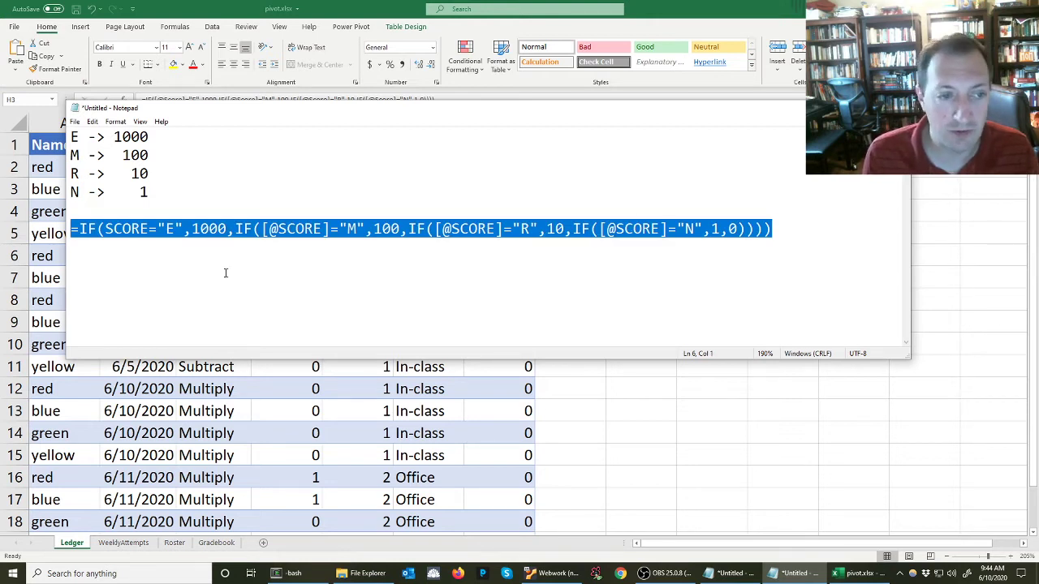
{"action": "left_click", "coordinate": [175, 228]}
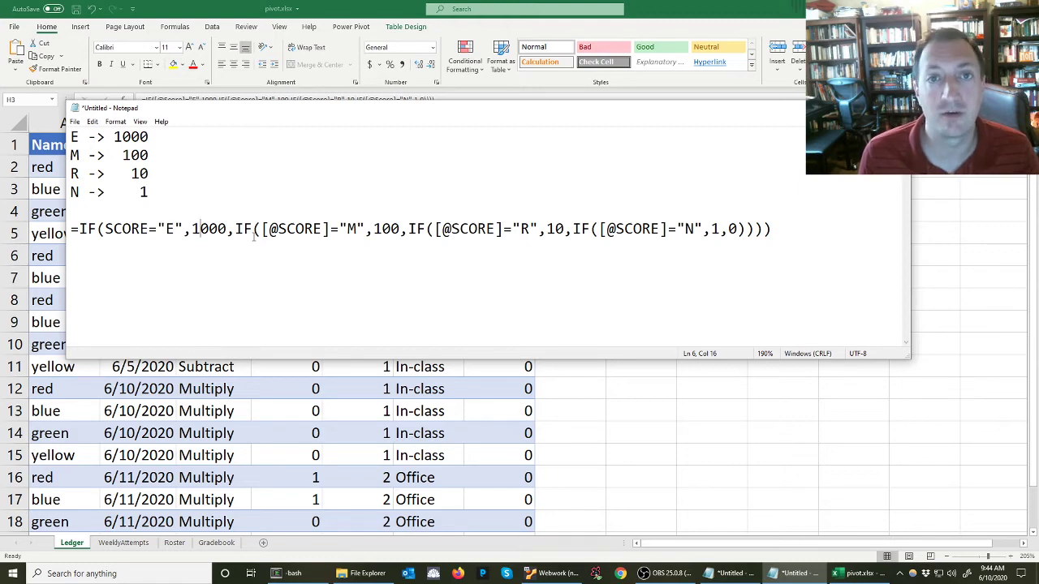
Switch to the spreadsheet and enter Score letters R in D3 and E, M, R, E, N in D7 through D11
{"action": "key", "text": "alt+Tab"}
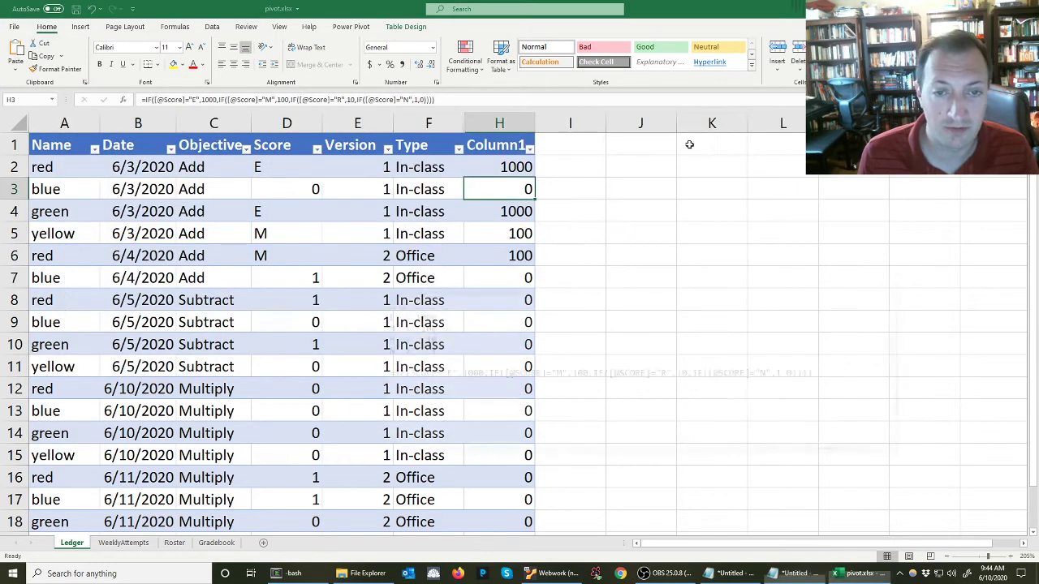
{"action": "left_click", "coordinate": [273, 188]}
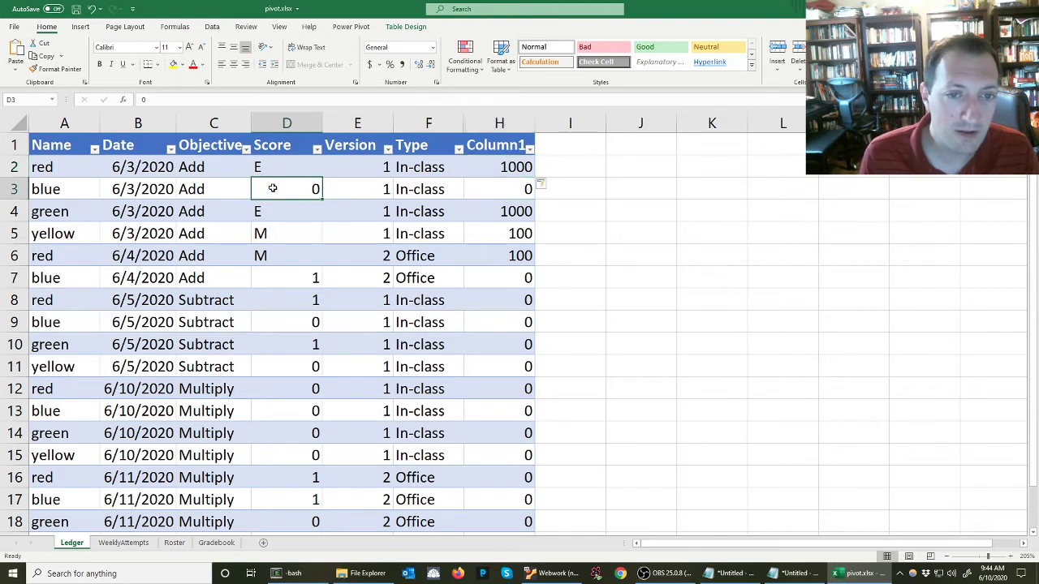
{"action": "type", "text": "R"}
{"action": "key", "text": "Return"}
{"action": "left_click", "coordinate": [308, 278]}
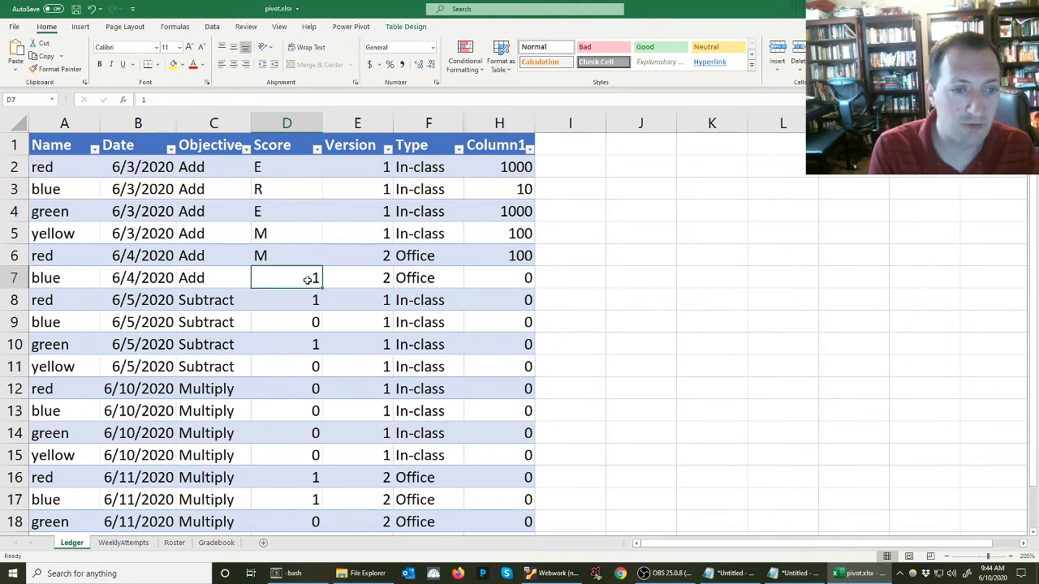
{"action": "type", "text": "E"}
{"action": "key", "text": "Return"}
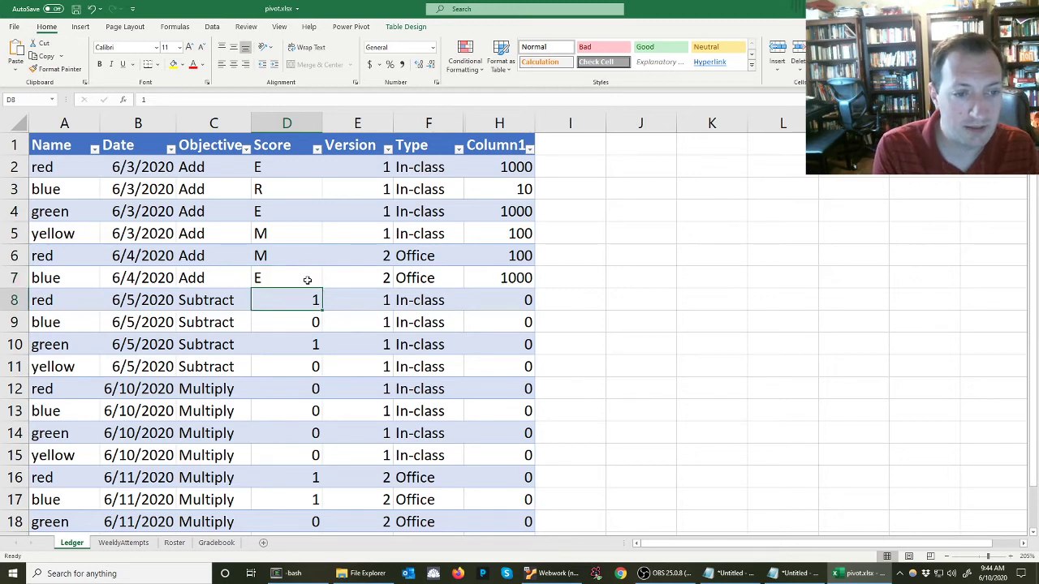
{"action": "type", "text": "M"}
{"action": "key", "text": "Return"}
{"action": "type", "text": "R"}
{"action": "key", "text": "Return"}
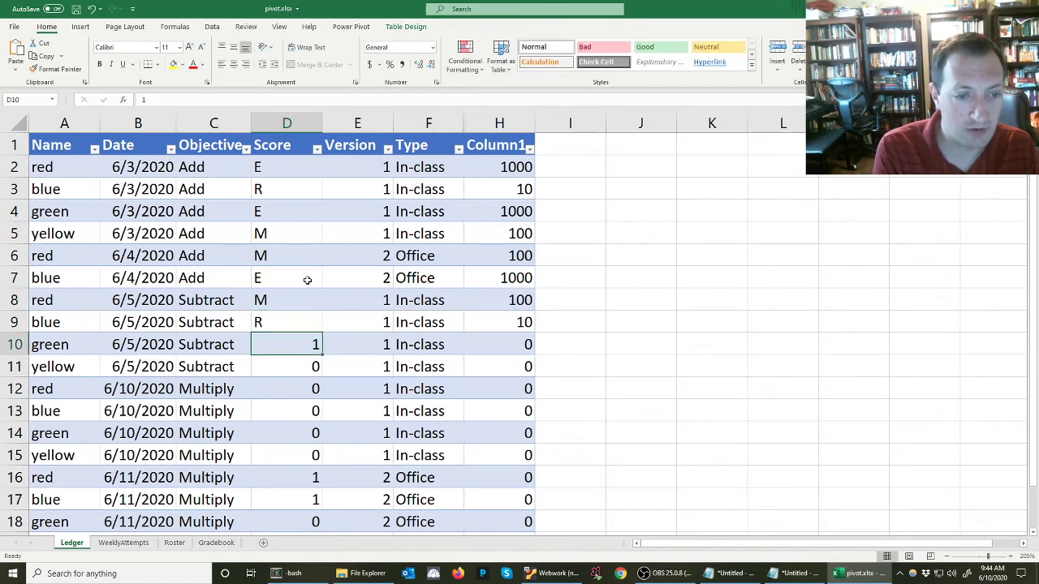
{"action": "type", "text": "E"}
{"action": "key", "text": "Return"}
{"action": "type", "text": "N"}
{"action": "key", "text": "Return"}
Enter Score letters N, N, R, R, E, M, N, R, M in D12 through D20
{"action": "type", "text": "N"}
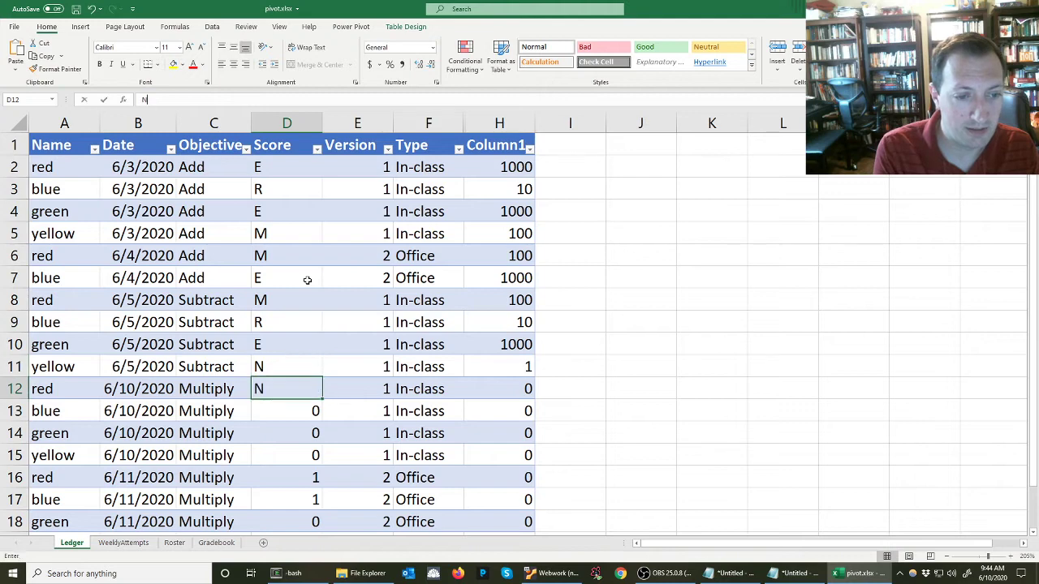
{"action": "key", "text": "Return"}
{"action": "type", "text": "N"}
{"action": "key", "text": "Return"}
{"action": "type", "text": "R"}
{"action": "key", "text": "Return"}
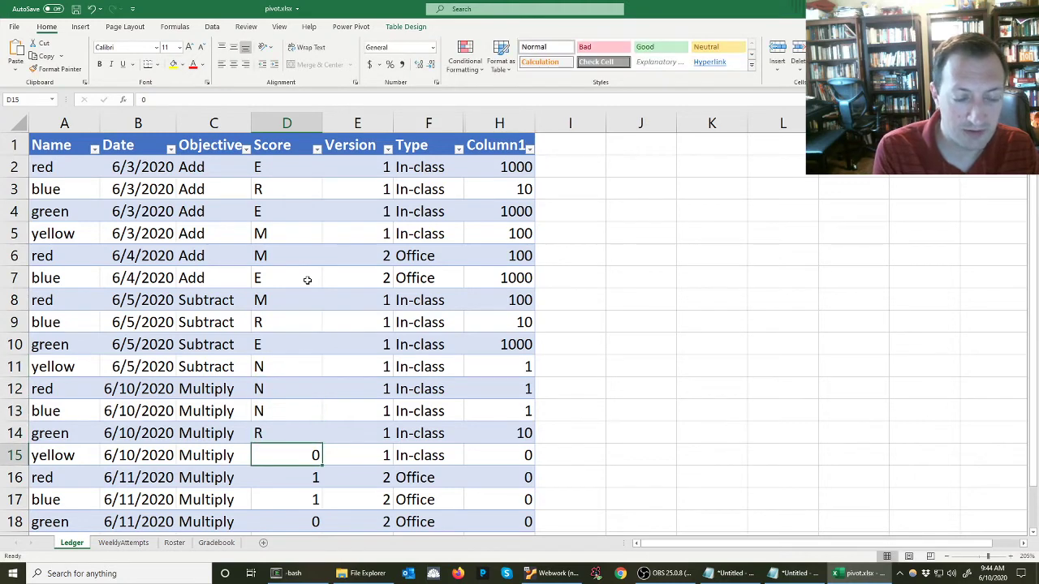
{"action": "type", "text": "R"}
{"action": "key", "text": "Return"}
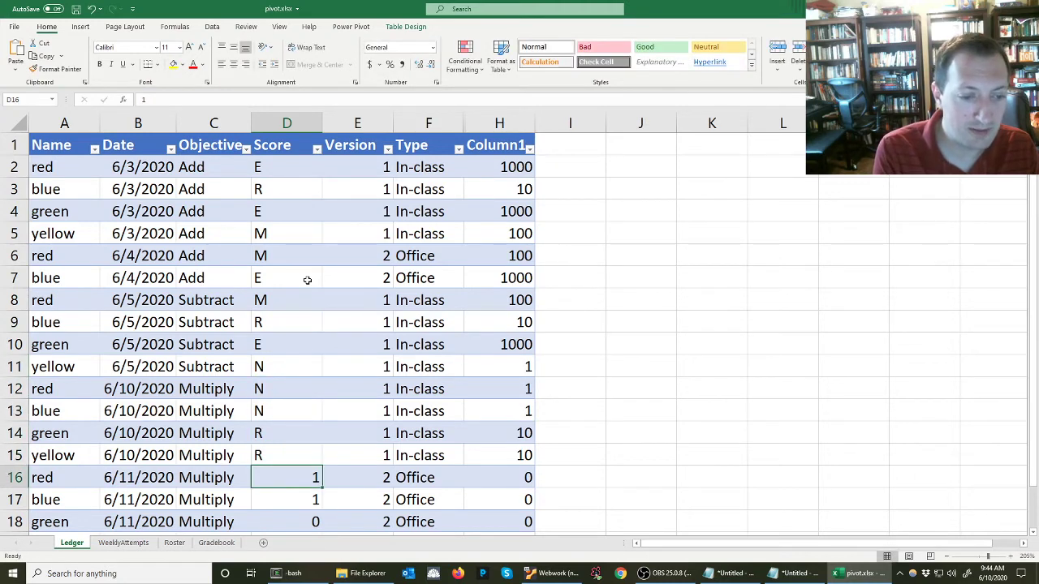
{"action": "type", "text": "E"}
{"action": "key", "text": "Return"}
{"action": "type", "text": "M"}
{"action": "key", "text": "Return"}
{"action": "type", "text": "N"}
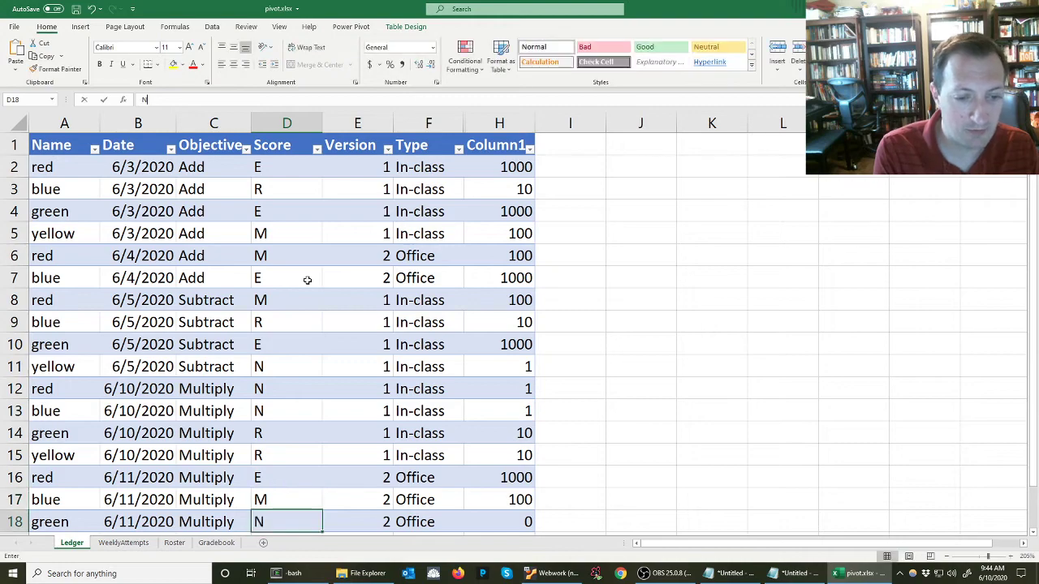
{"action": "key", "text": "Return"}
{"action": "scroll", "coordinate": [320, 283], "scroll_direction": "down", "scroll_amount": 4}
{"action": "scroll", "coordinate": [325, 287], "scroll_direction": "up", "scroll_amount": 2}
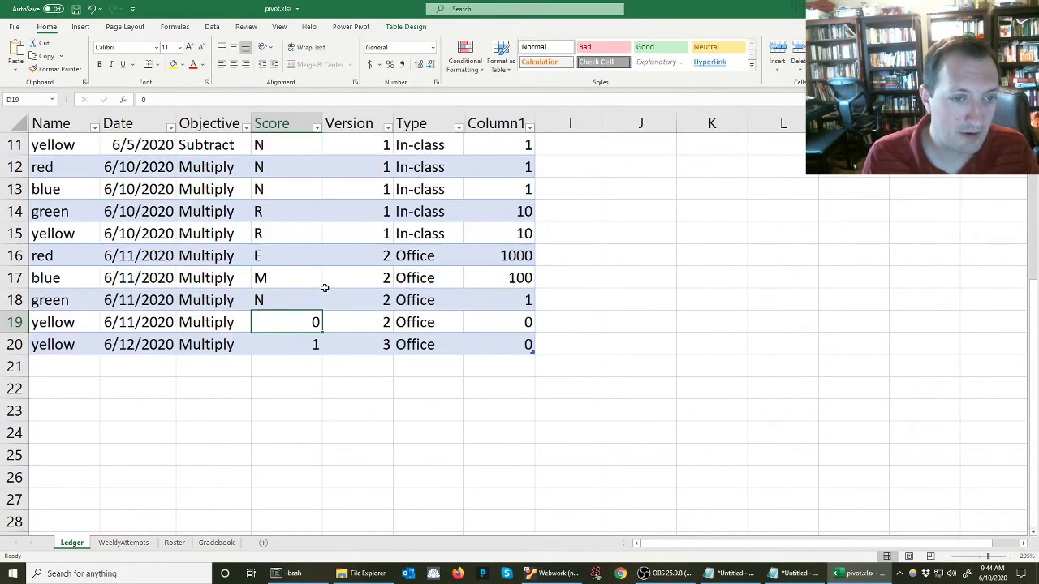
{"action": "type", "text": "R"}
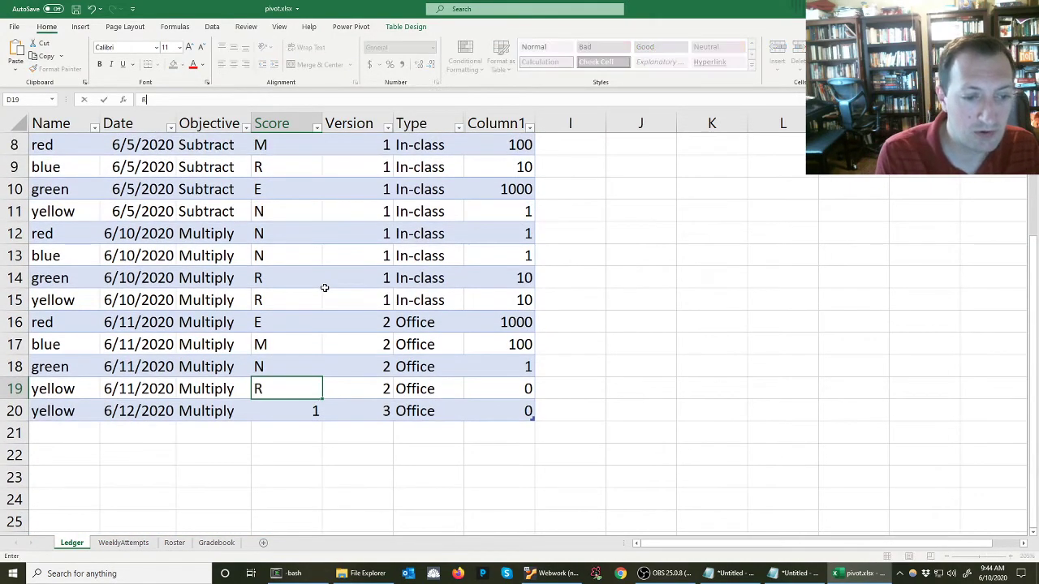
{"action": "key", "text": "Return"}
{"action": "type", "text": "M"}
{"action": "key", "text": "Return"}
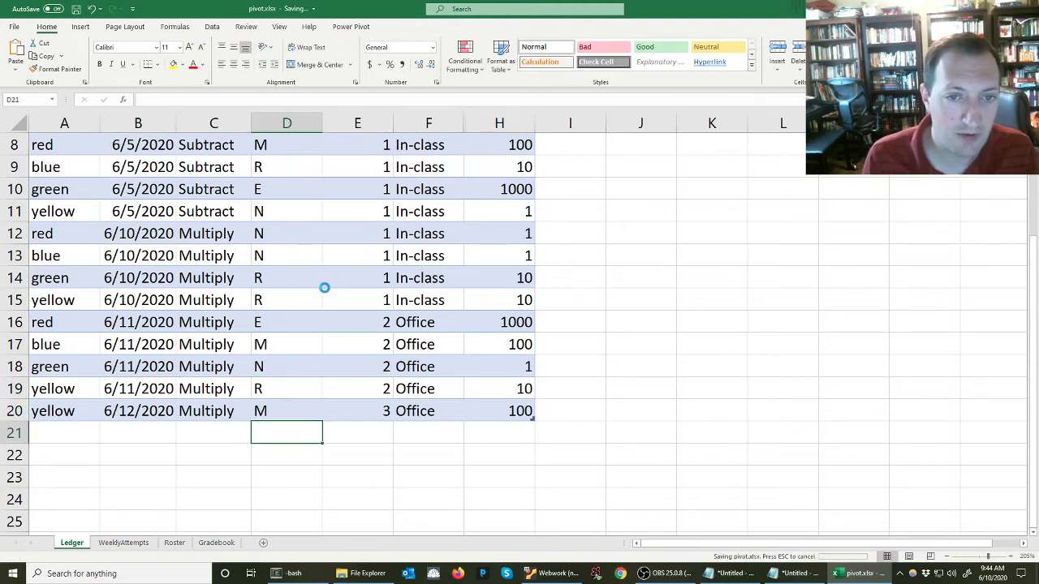
Rename the H column header of the Ledger table to ScoreCode
{"action": "scroll", "coordinate": [325, 288], "scroll_direction": "up", "scroll_amount": 3}
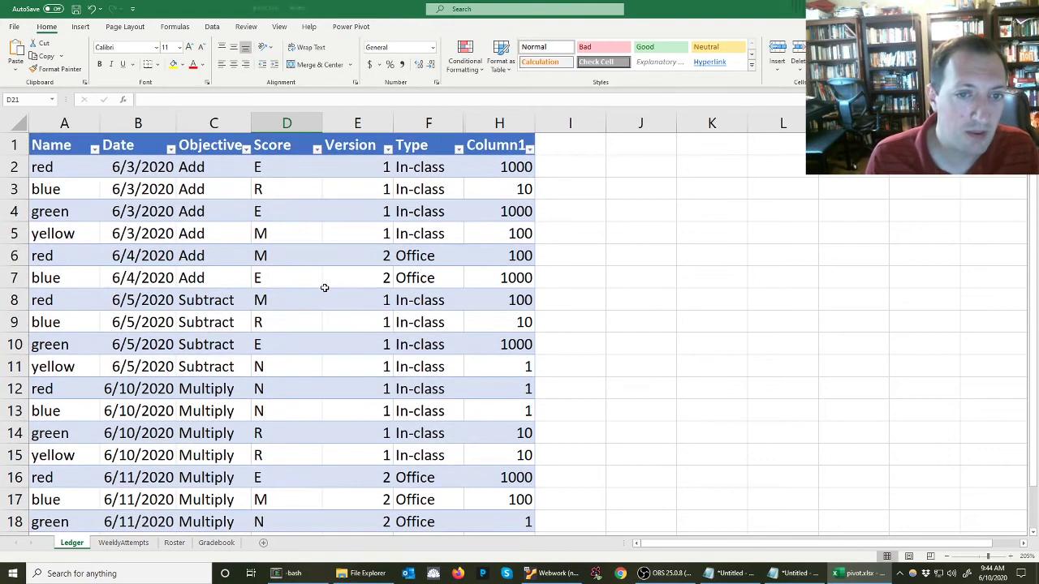
{"action": "left_click", "coordinate": [504, 146]}
{"action": "type", "text": "S"}
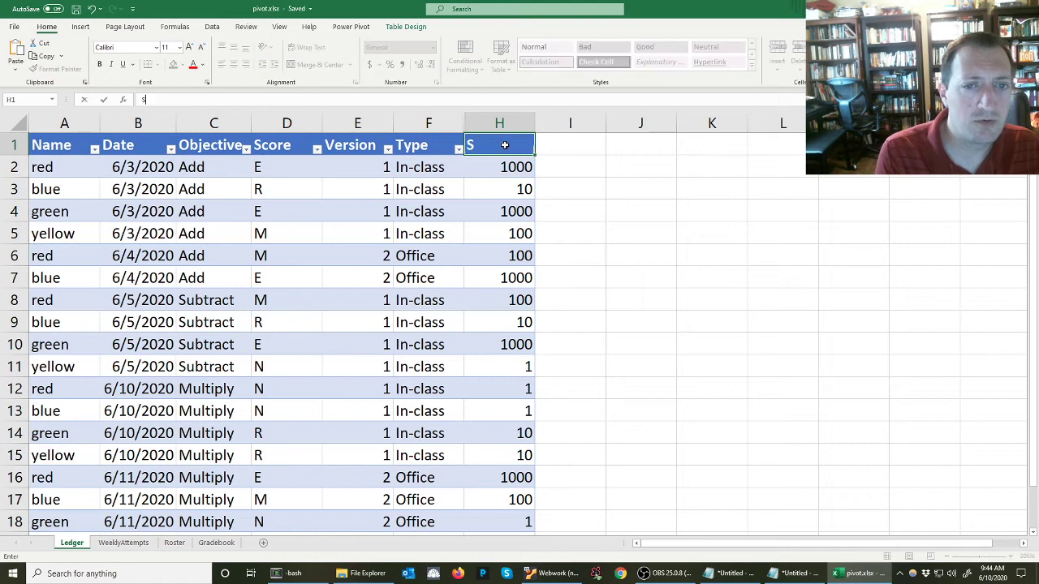
{"action": "type", "text": "coreCode"}
{"action": "key", "text": "Return"}
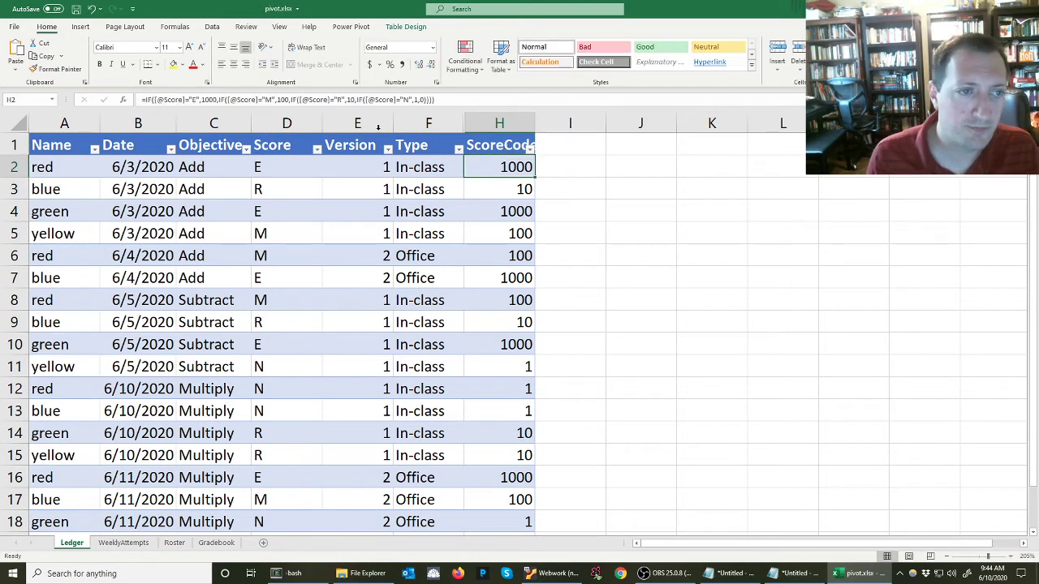
Refresh all workbook data connections
{"action": "left_click", "coordinate": [215, 29]}
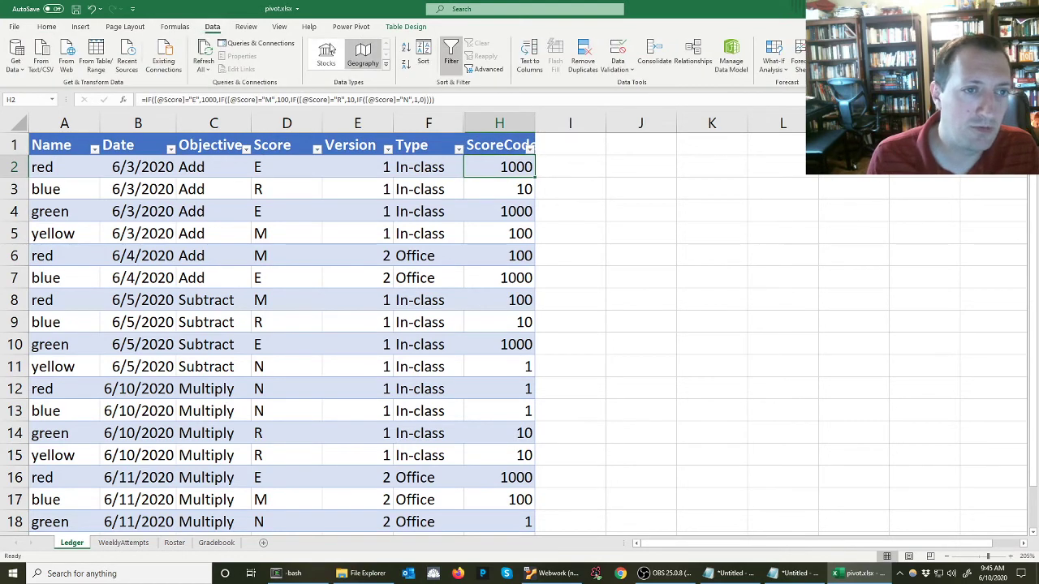
{"action": "left_click", "coordinate": [204, 50]}
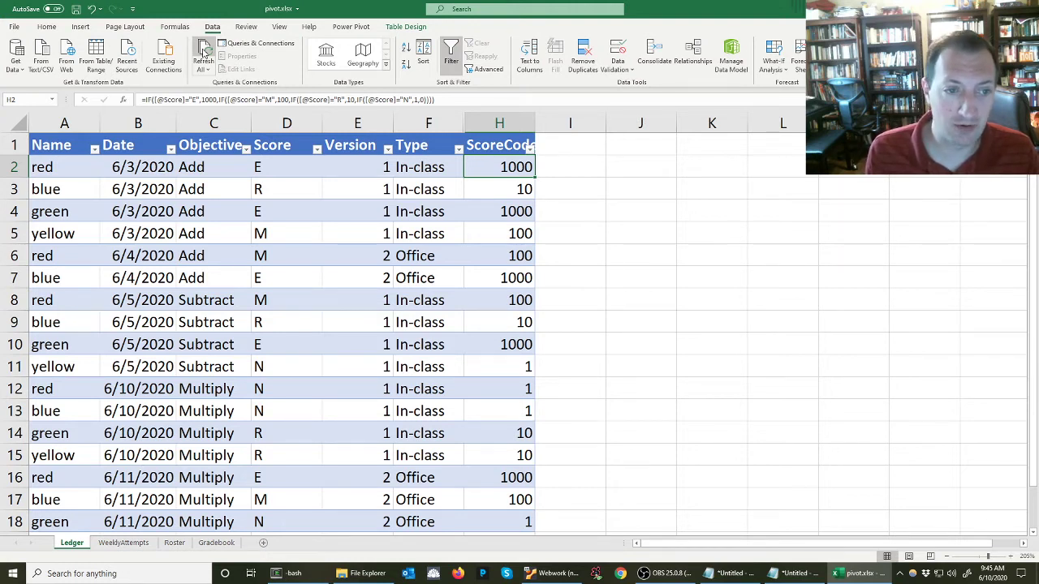
{"action": "left_click_drag", "start_coordinate": [299, 165], "coordinate": [297, 345]}
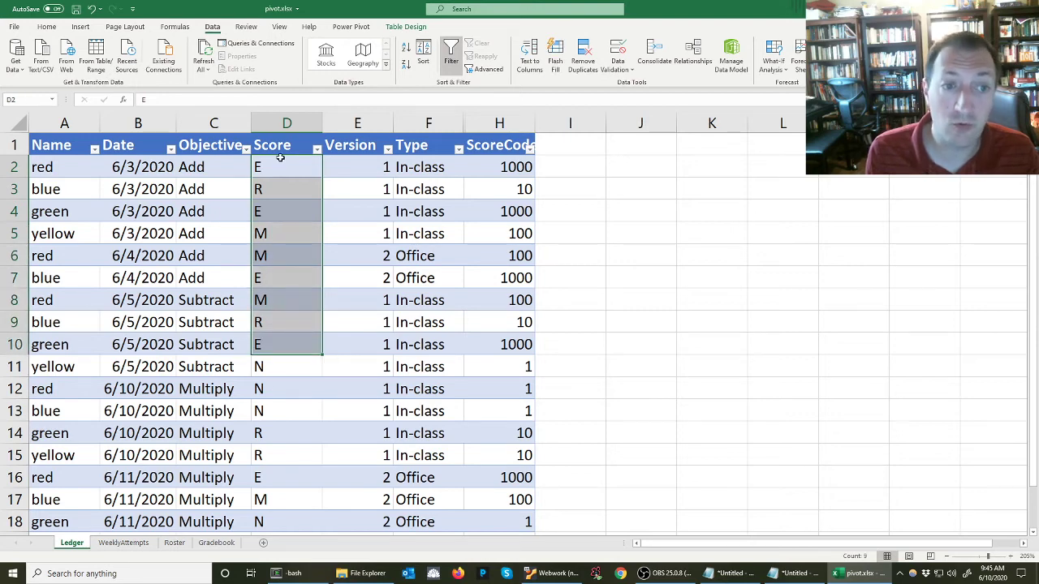
On the Gradebook sheet, add the Ledger ScoreCode field to the pivot table's Values
{"action": "left_click", "coordinate": [219, 544]}
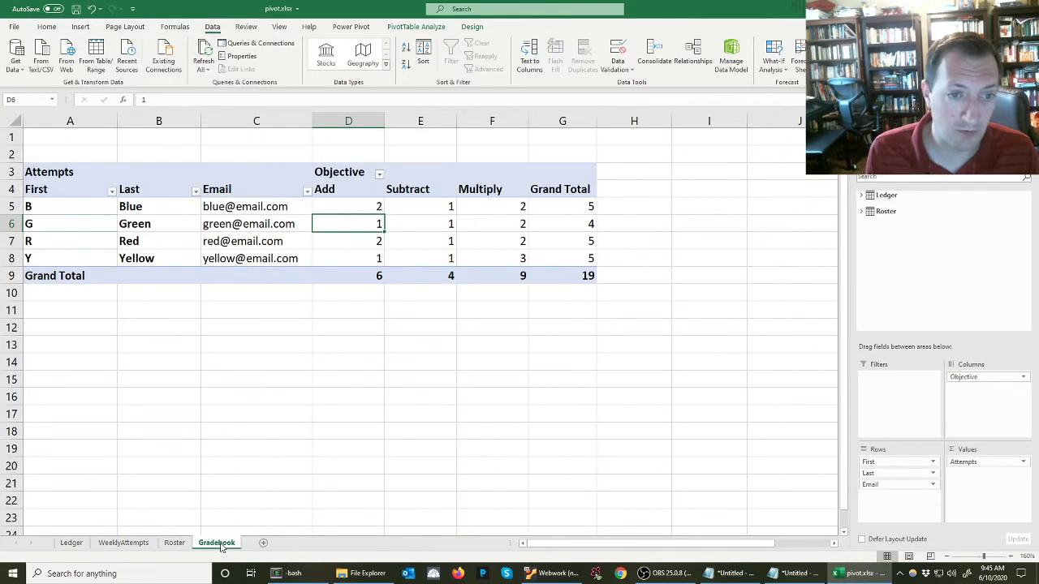
{"action": "left_click", "coordinate": [362, 209]}
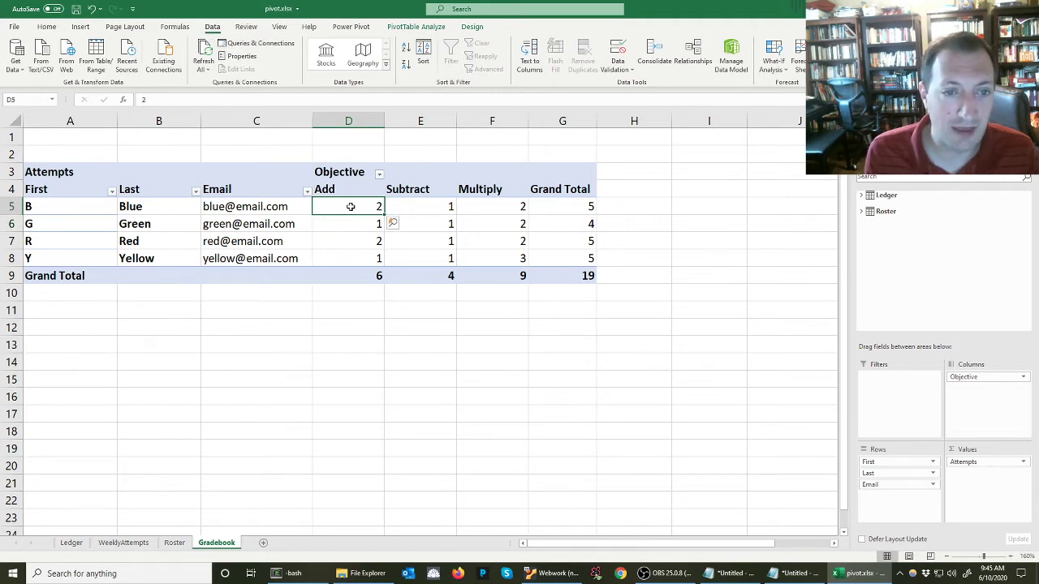
{"action": "left_click_drag", "start_coordinate": [351, 206], "coordinate": [521, 258]}
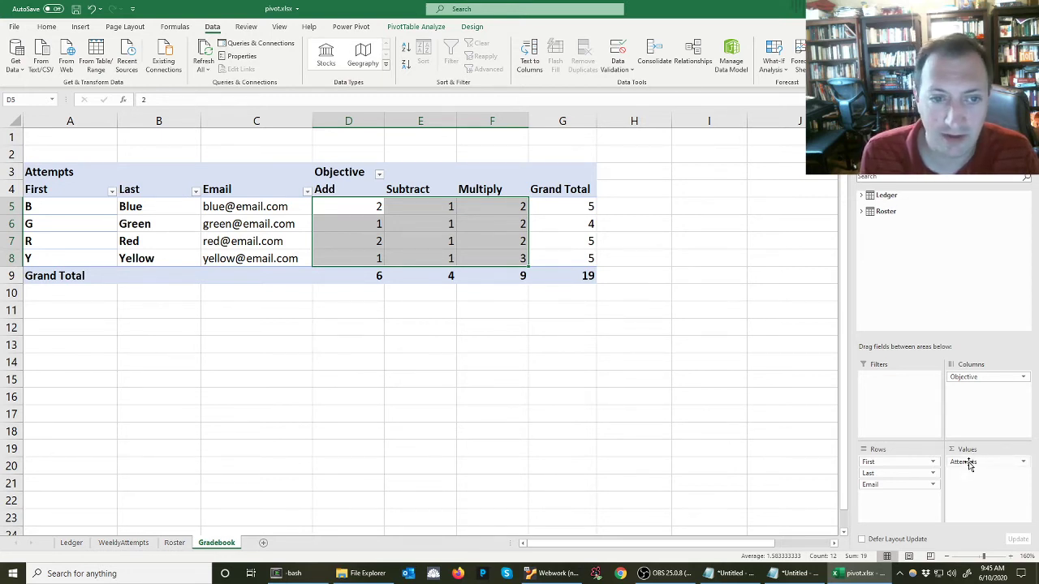
{"action": "left_click", "coordinate": [863, 198]}
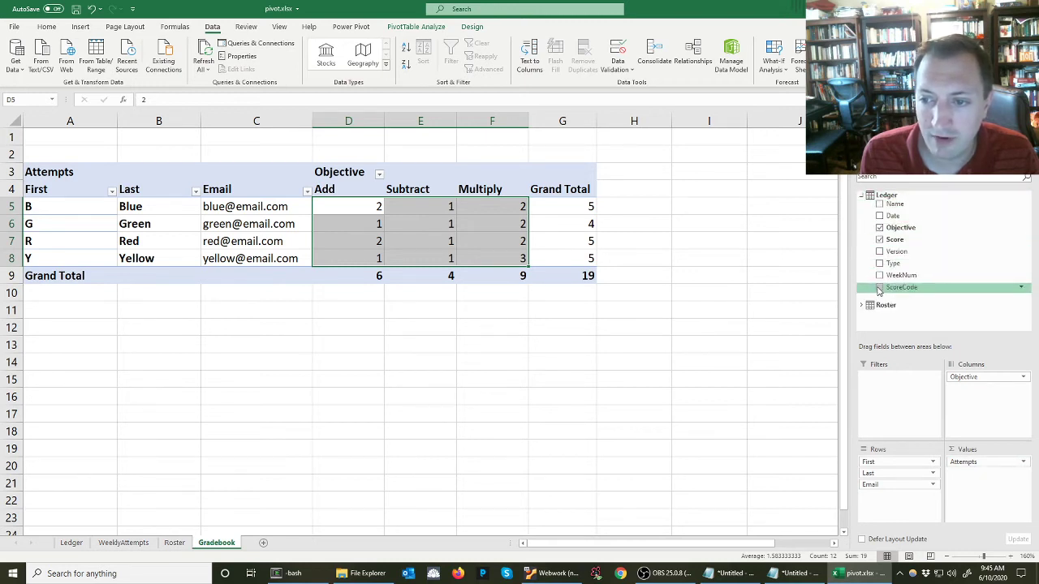
{"action": "left_click_drag", "start_coordinate": [901, 287], "coordinate": [967, 462]}
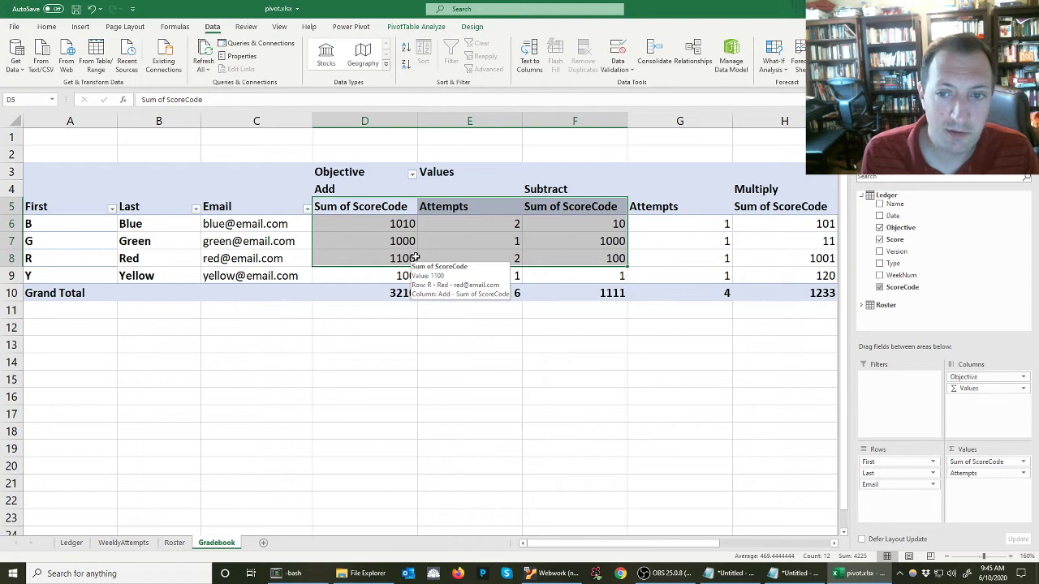
Reorder the pivot table's column fields so Values comes before Objective
{"action": "left_click_drag", "start_coordinate": [969, 388], "coordinate": [972, 377]}
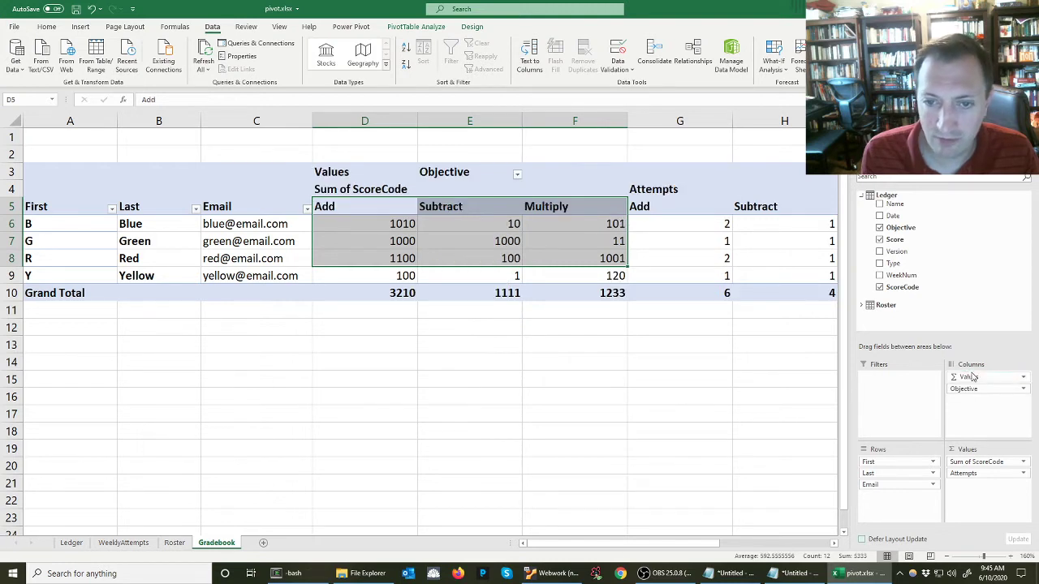
{"action": "left_click", "coordinate": [390, 222]}
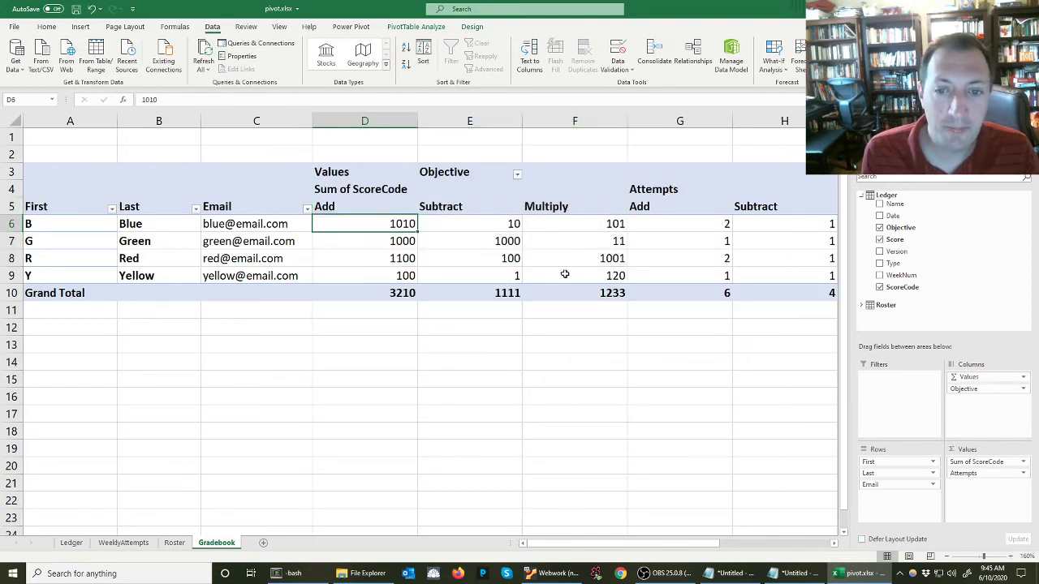
Examine the Sum of ScoreCode values for each student under the Add, Subtract and Multiply objectives
{"action": "left_click_drag", "start_coordinate": [568, 272], "coordinate": [579, 312]}
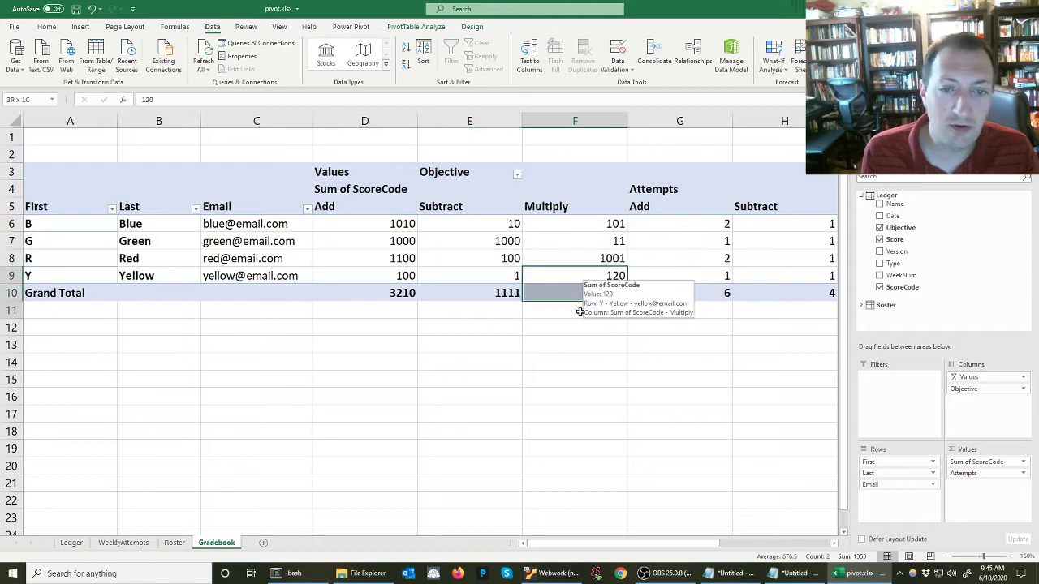
{"action": "left_click", "coordinate": [573, 362]}
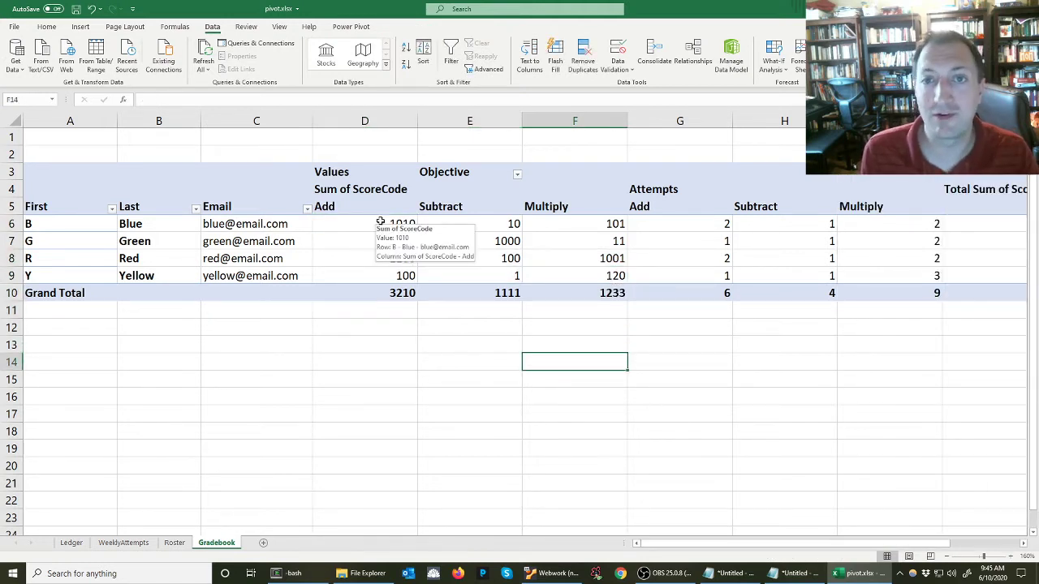
{"action": "left_click", "coordinate": [380, 222]}
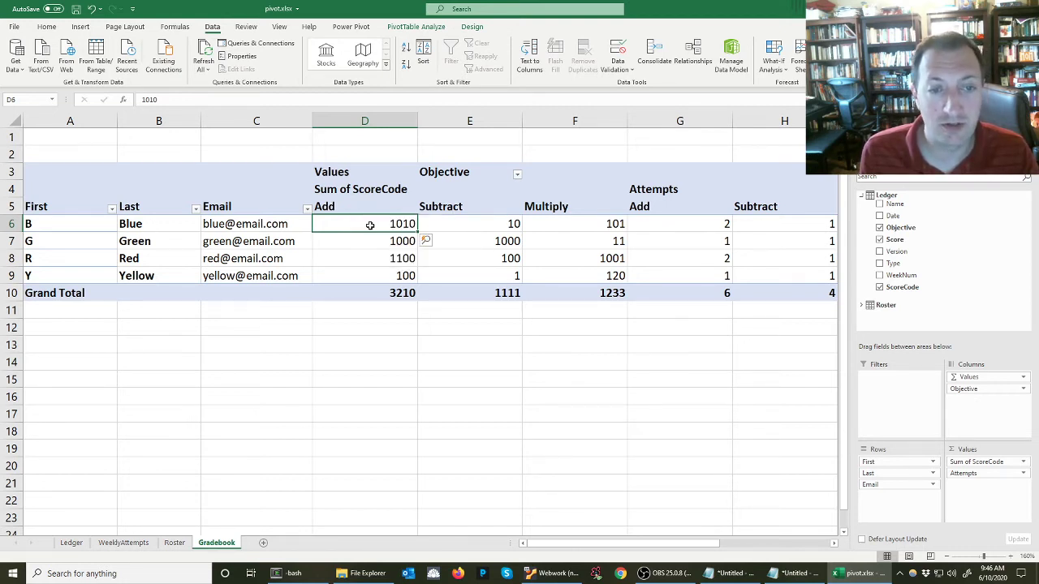
{"action": "mouse_move", "coordinate": [368, 226]}
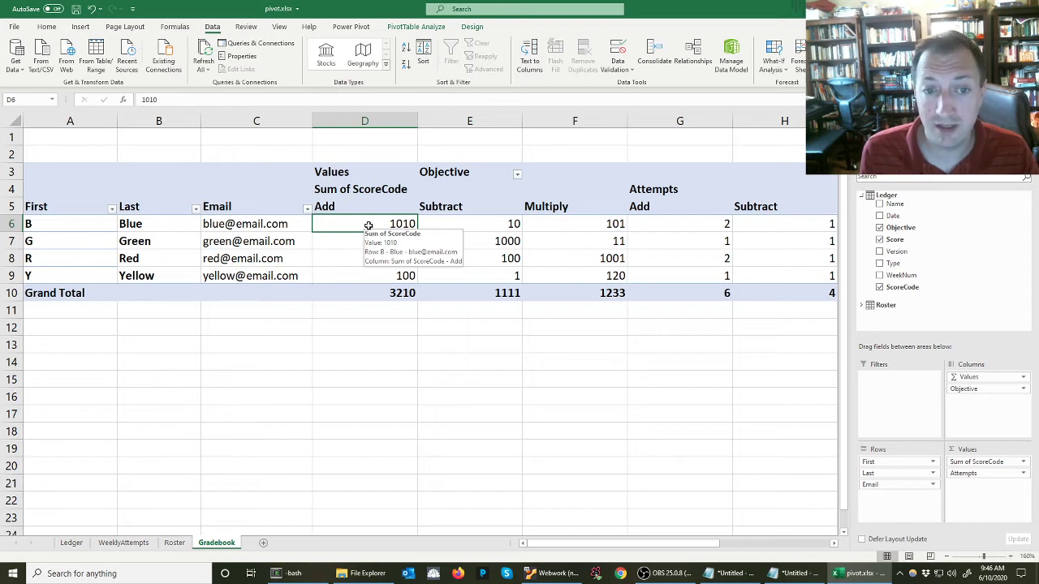
{"action": "left_click", "coordinate": [494, 226]}
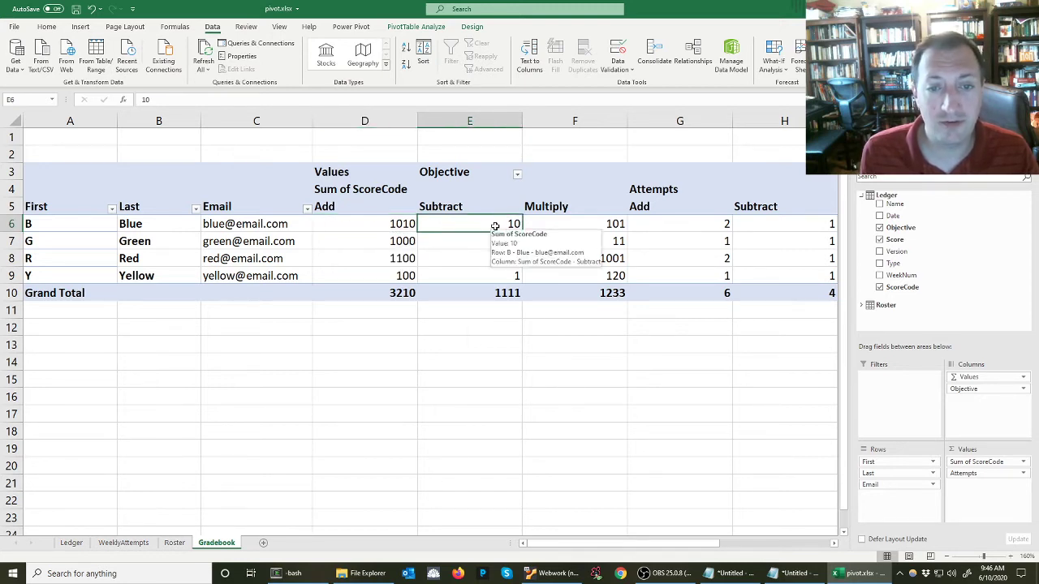
{"action": "left_click", "coordinate": [581, 224]}
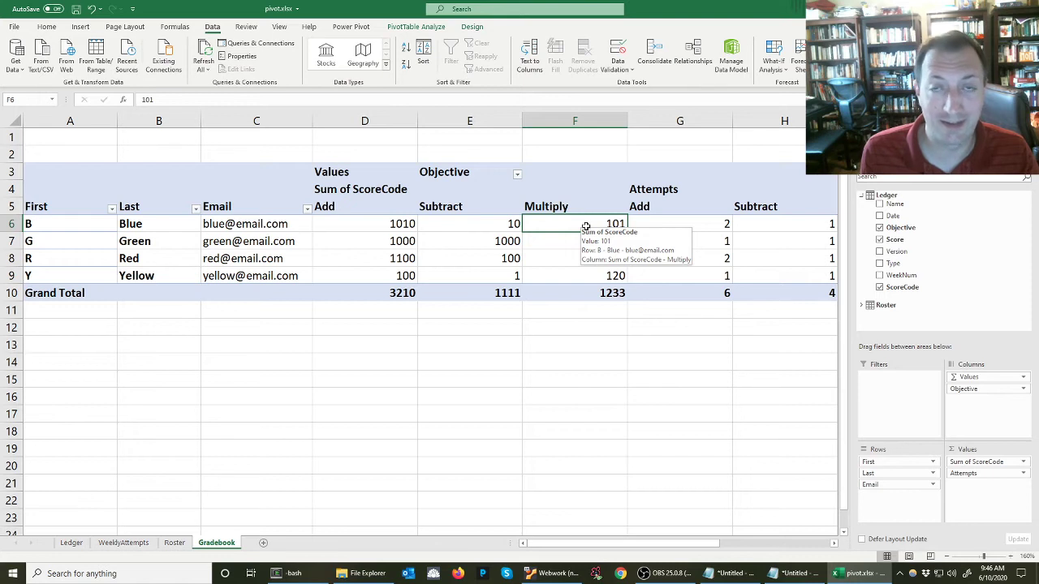
{"action": "left_click", "coordinate": [397, 240]}
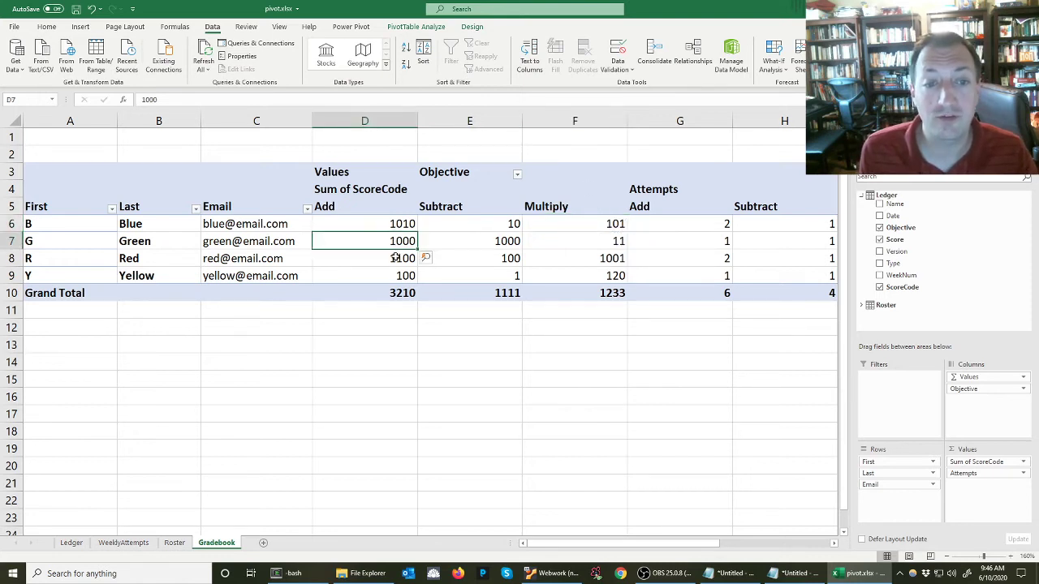
{"action": "left_click", "coordinate": [395, 258]}
{"action": "left_click", "coordinate": [400, 276]}
{"action": "left_click", "coordinate": [477, 274]}
{"action": "left_click", "coordinate": [479, 259]}
{"action": "left_click", "coordinate": [473, 243]}
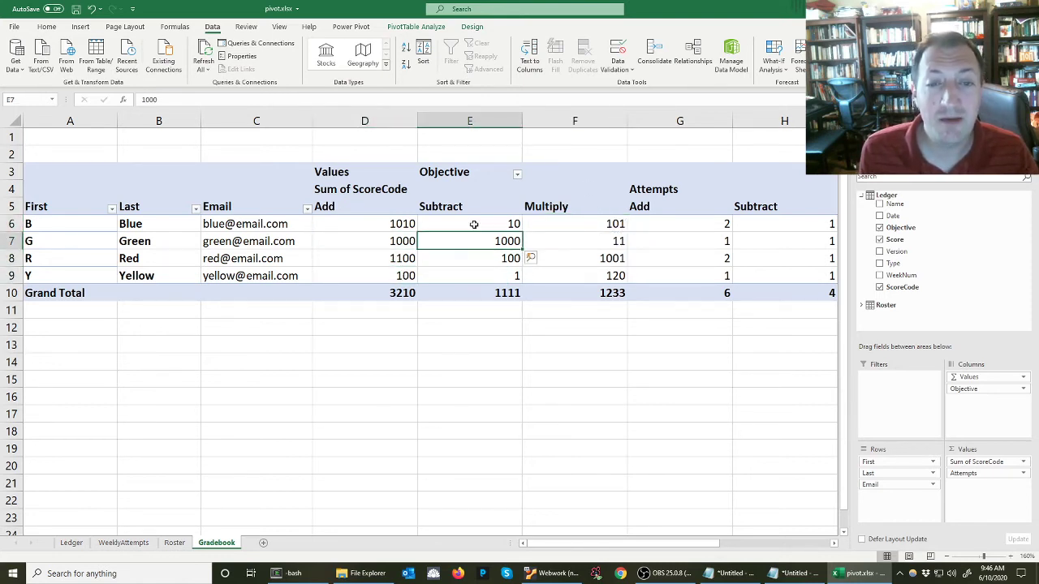
{"action": "left_click", "coordinate": [474, 225]}
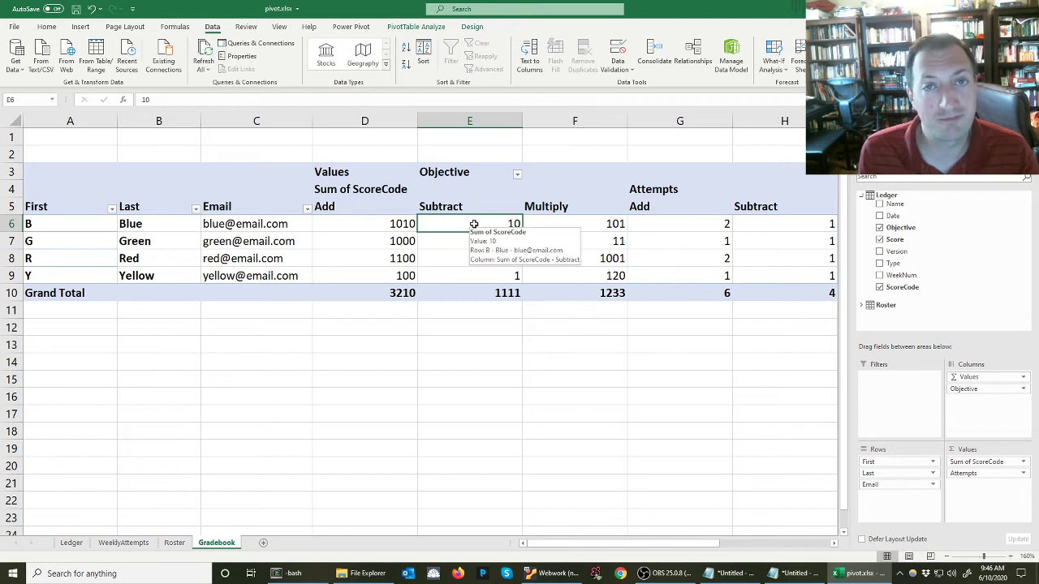
{"action": "left_click", "coordinate": [598, 227]}
{"action": "left_click", "coordinate": [600, 242]}
{"action": "left_click", "coordinate": [604, 259]}
{"action": "left_click", "coordinate": [613, 278]}
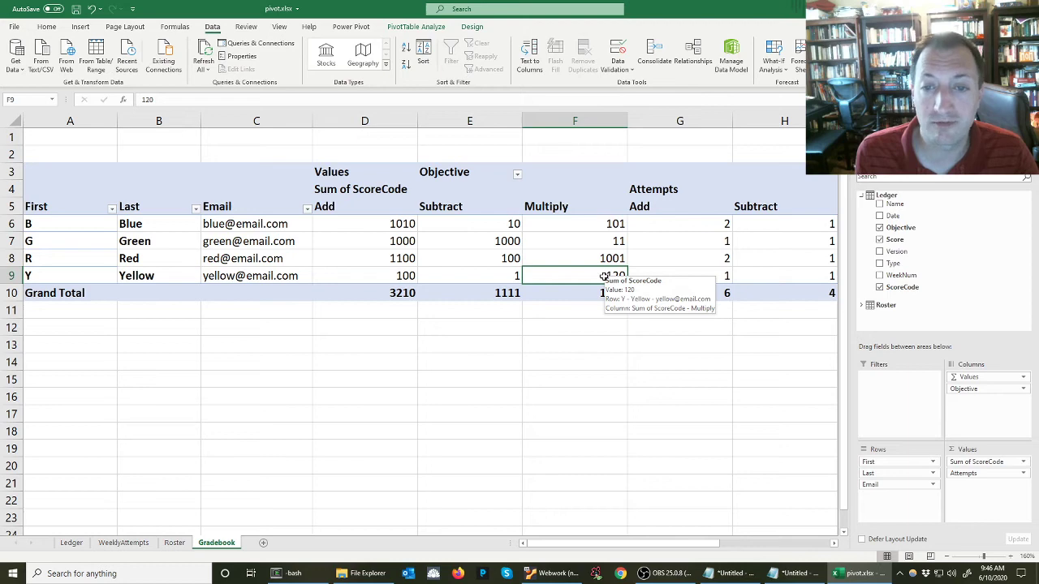
Examine the Total Sum of ScoreCode column for all students in the pivot table
{"action": "left_click_drag", "start_coordinate": [693, 544], "coordinate": [799, 537]}
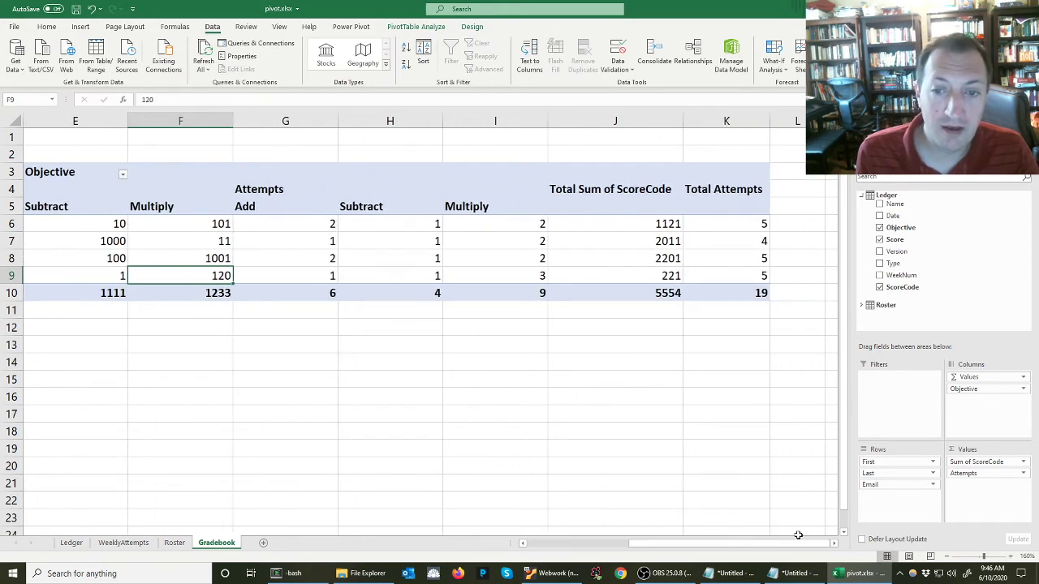
{"action": "left_click_drag", "start_coordinate": [654, 230], "coordinate": [654, 275]}
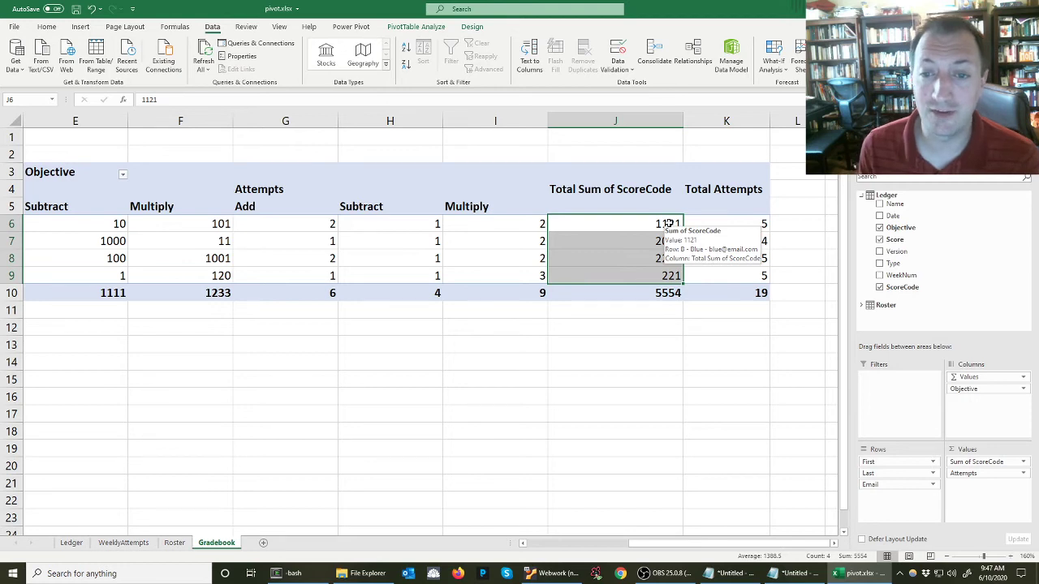
{"action": "left_click_drag", "start_coordinate": [667, 224], "coordinate": [654, 281]}
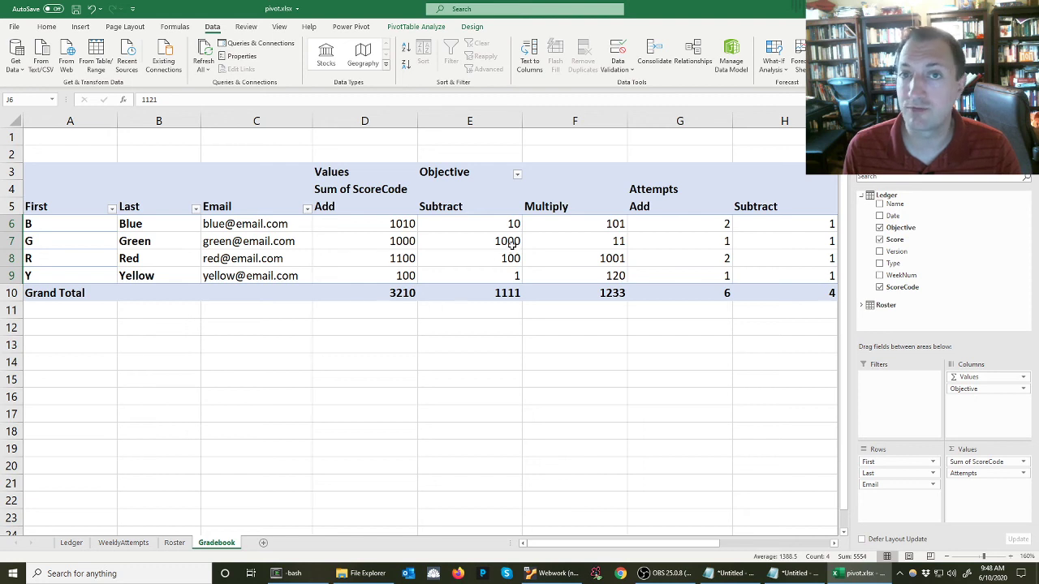
{"action": "mouse_move", "coordinate": [511, 247]}
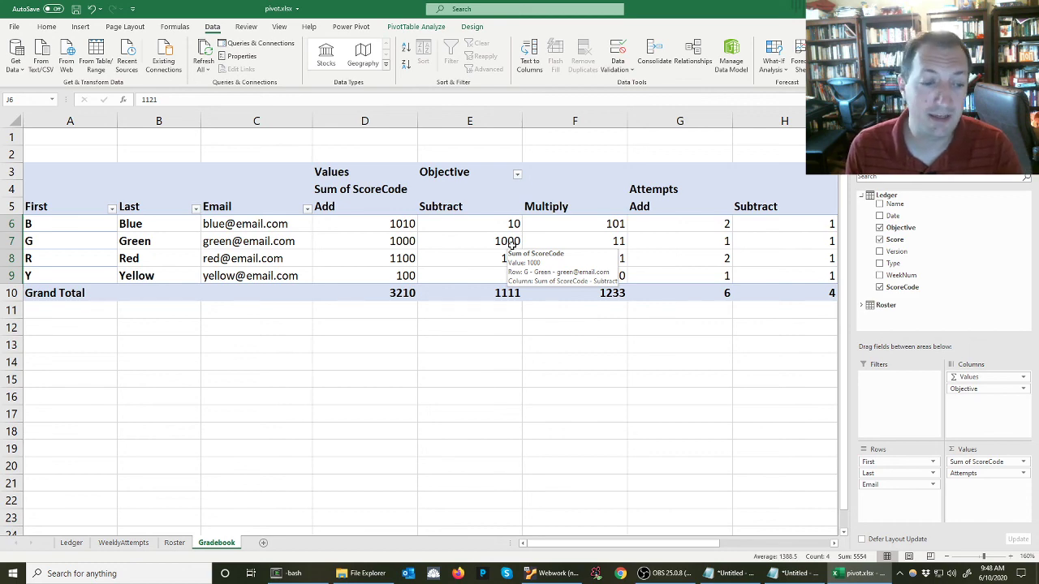
On the Ledger sheet, review the Score letters and their ScoreCode formula results down the table
{"action": "left_click", "coordinate": [71, 542]}
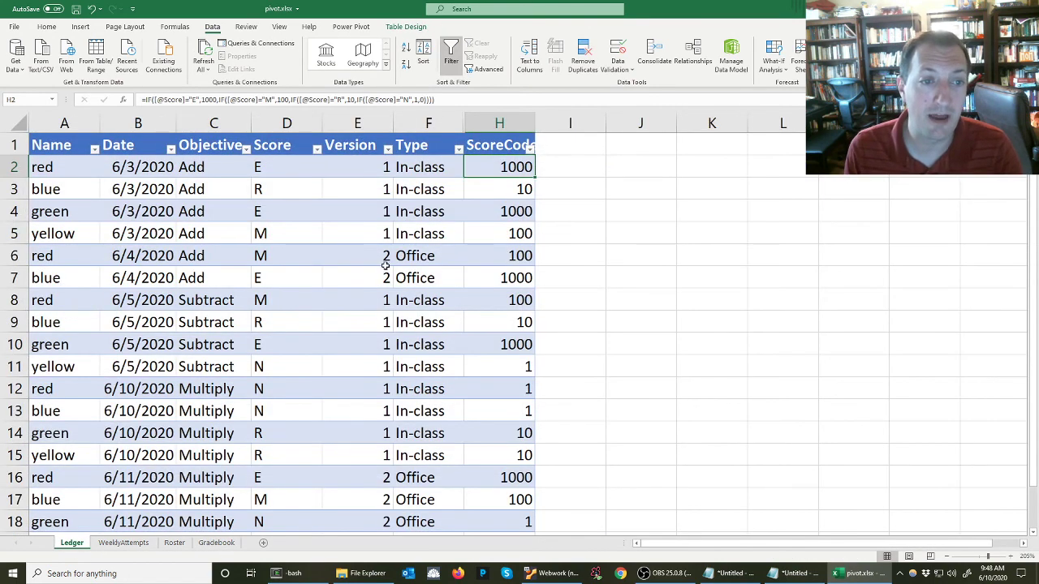
{"action": "left_click", "coordinate": [312, 168]}
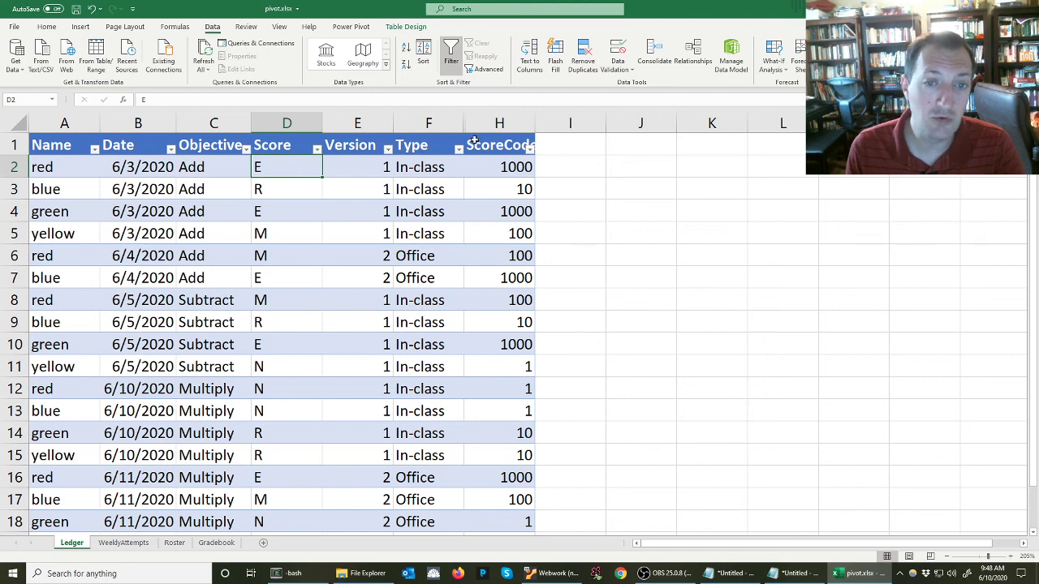
{"action": "scroll", "coordinate": [299, 336], "scroll_direction": "down", "scroll_amount": 2}
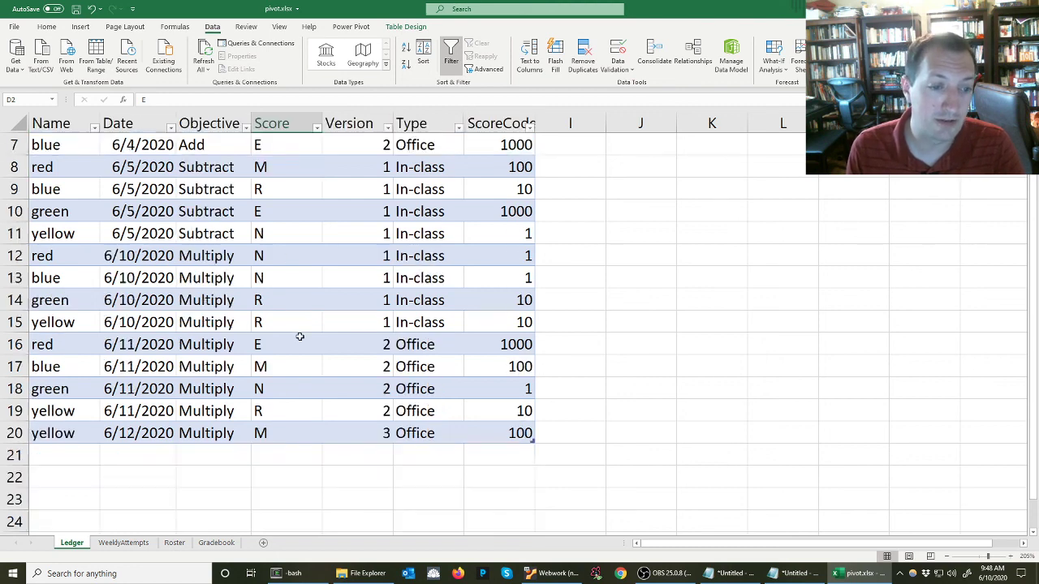
{"action": "scroll", "coordinate": [300, 335], "scroll_direction": "up", "scroll_amount": 2}
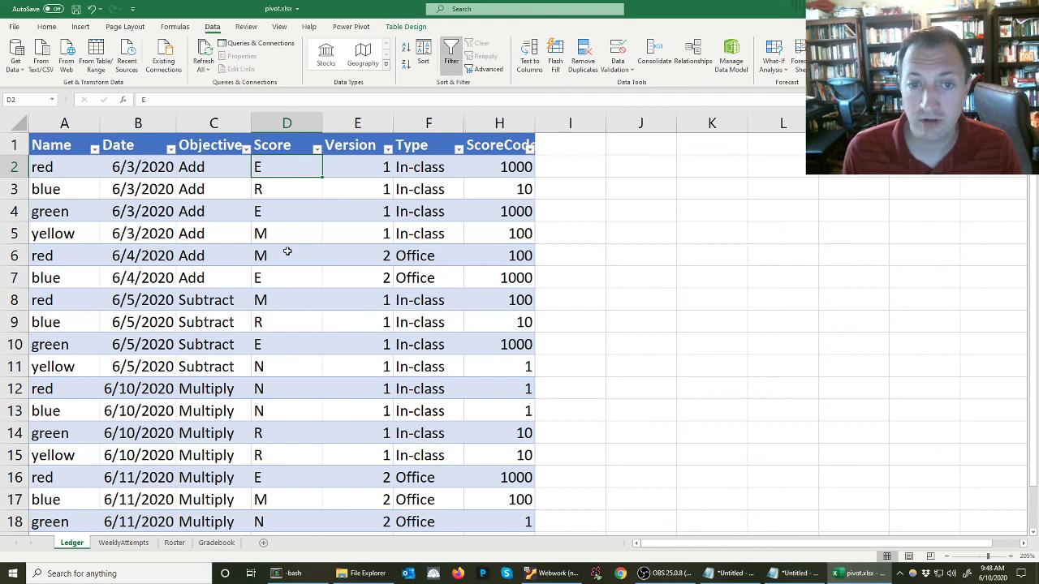
{"action": "left_click", "coordinate": [523, 170]}
{"action": "left_click_drag", "start_coordinate": [523, 170], "coordinate": [524, 500]}
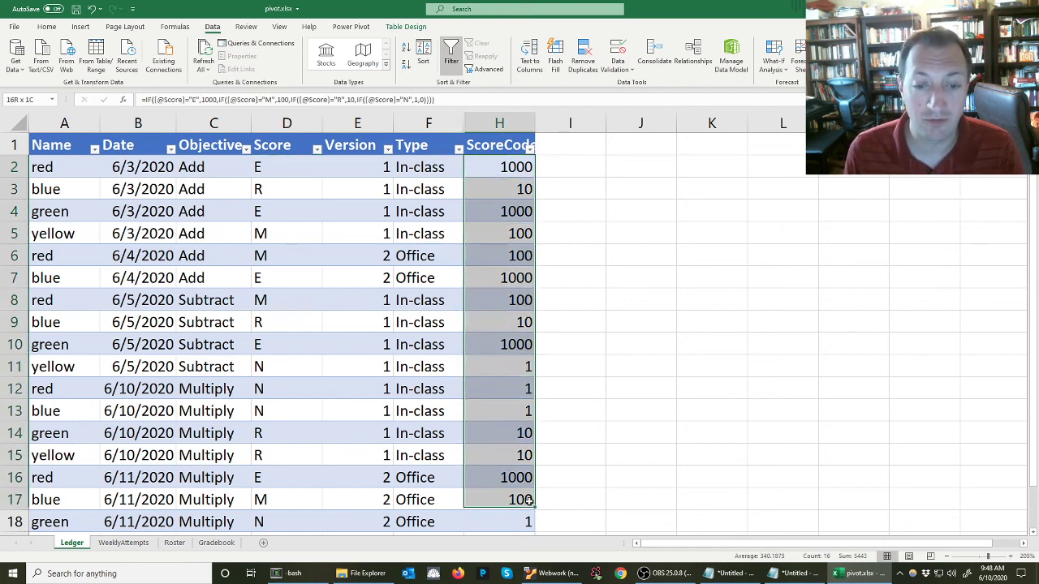
{"action": "scroll", "coordinate": [536, 508], "scroll_direction": "down", "scroll_amount": 1}
{"action": "scroll", "coordinate": [539, 447], "scroll_direction": "down", "scroll_amount": 1}
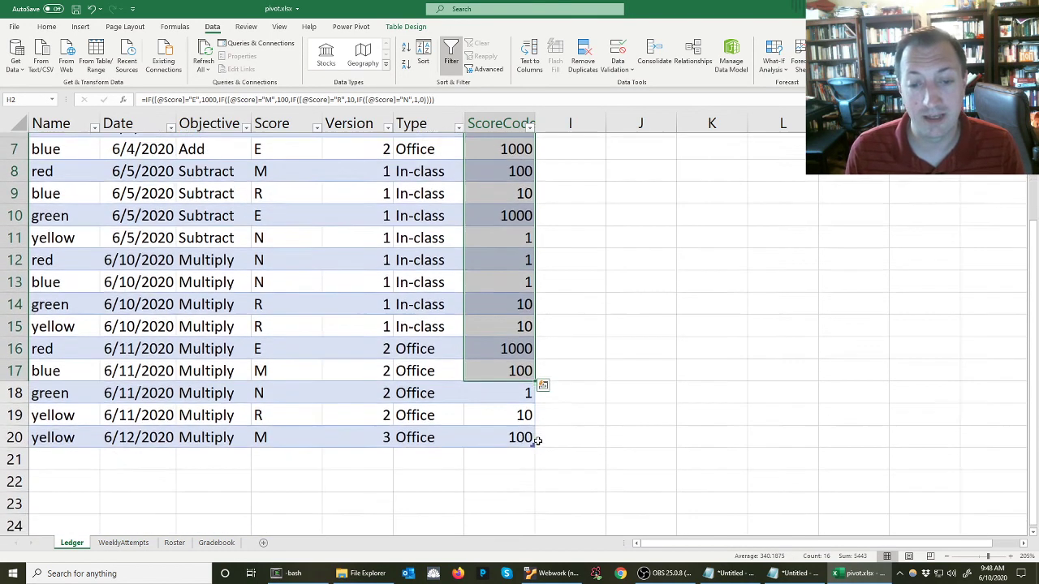